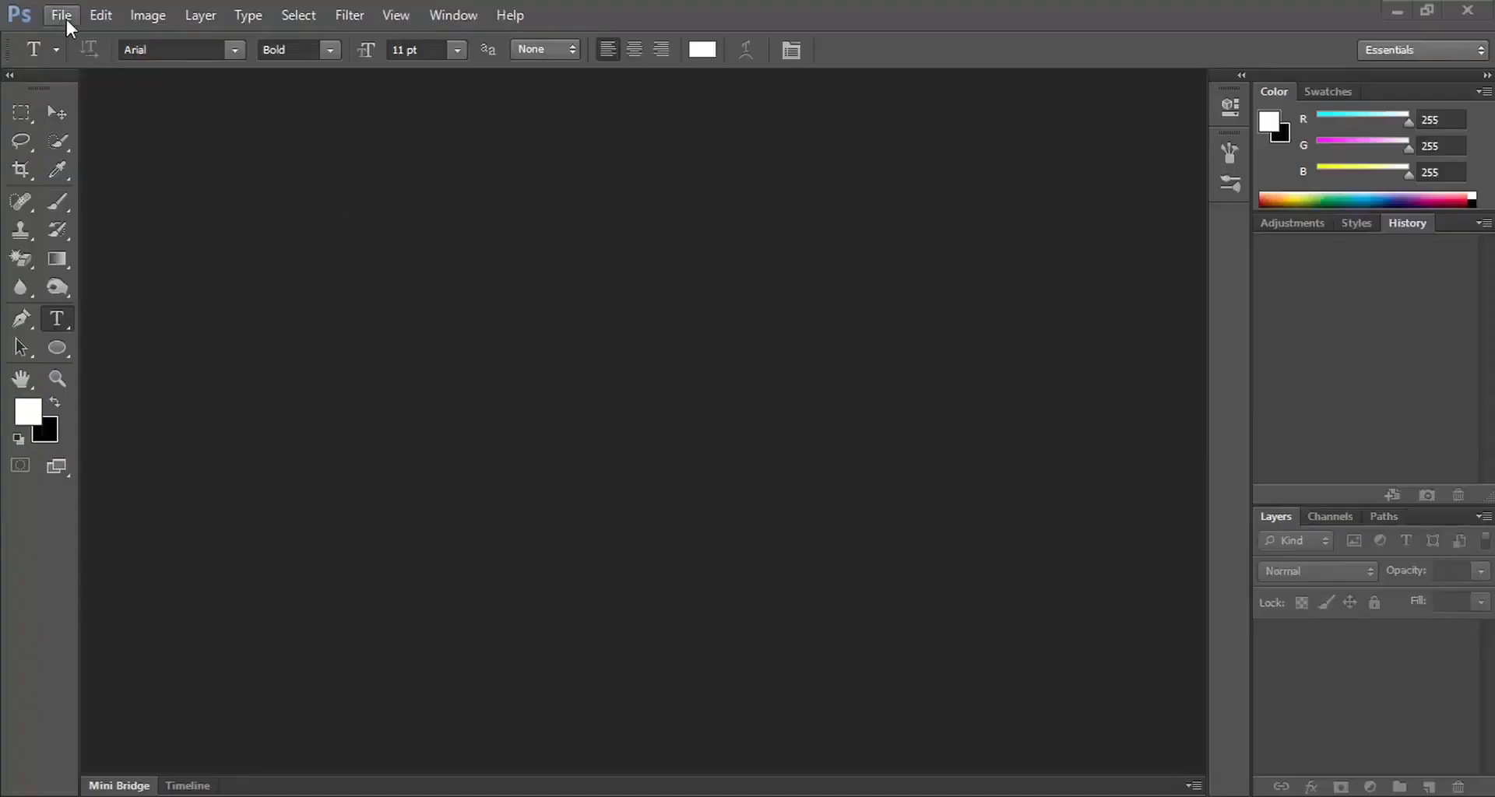
# Create a 3.5 × 2 inch document at 300 pixels per inch with a white background
pyautogui.click(62, 16)
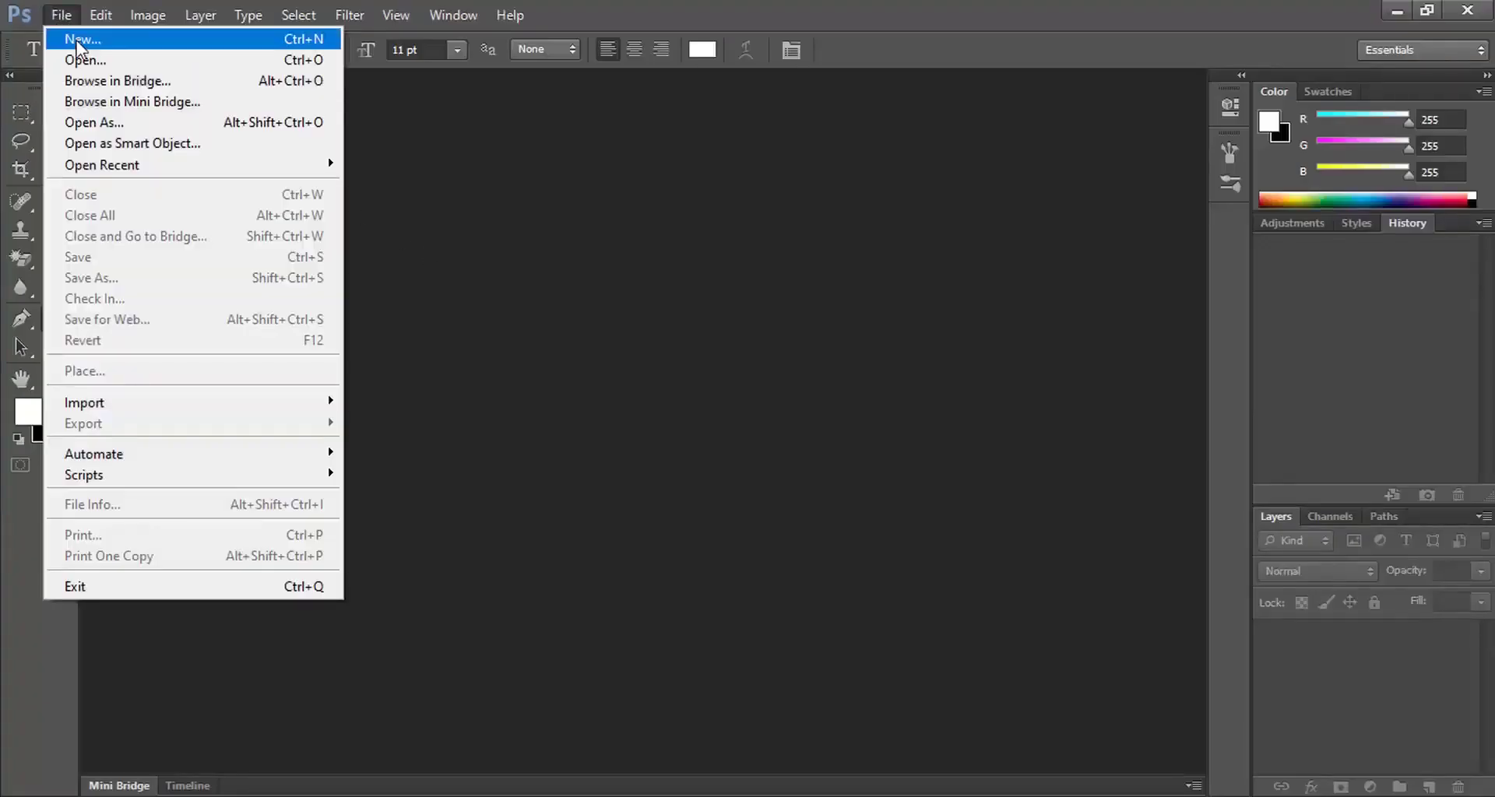
pyautogui.click(127, 43)
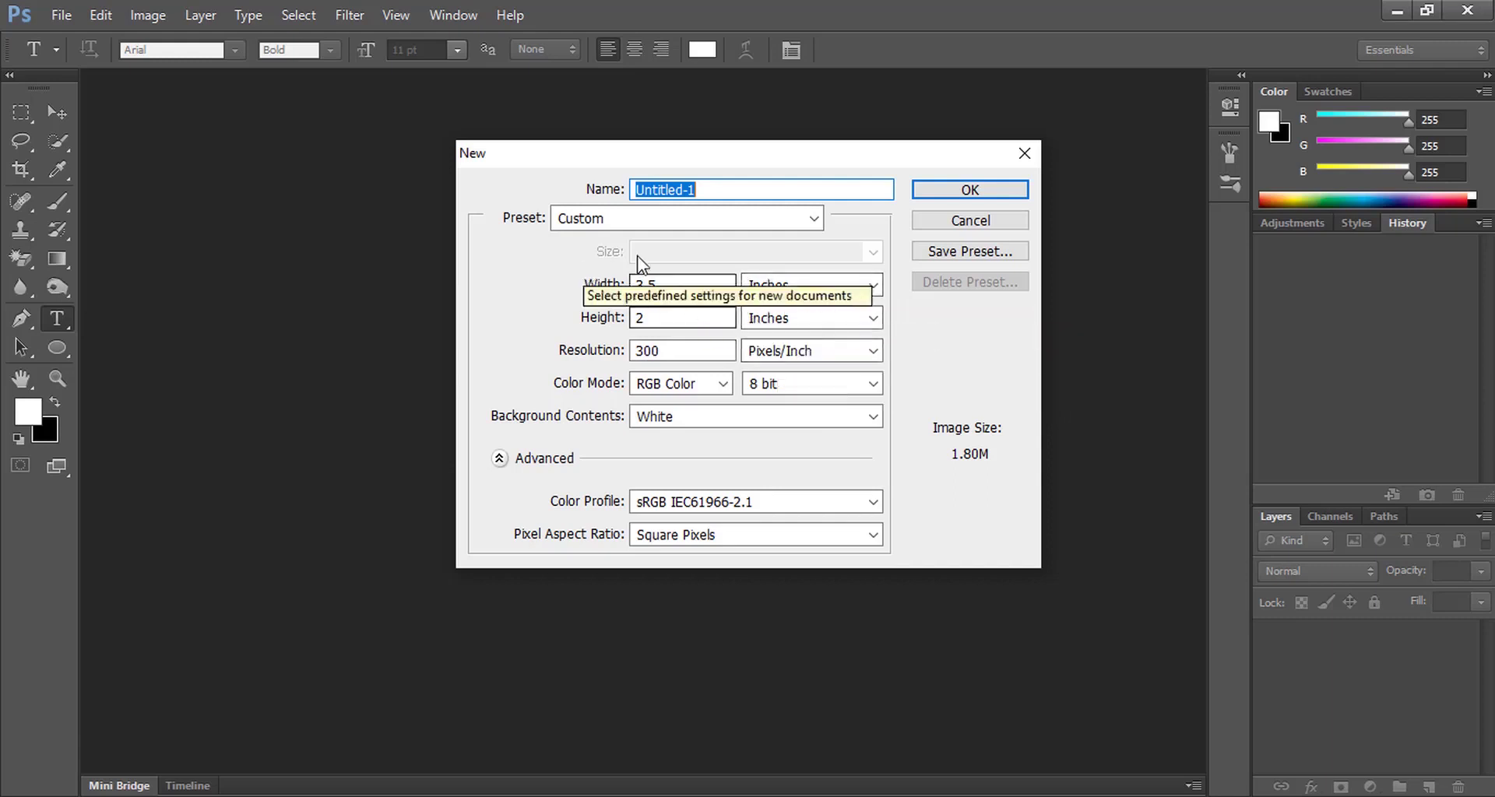
pyautogui.click(968, 194)
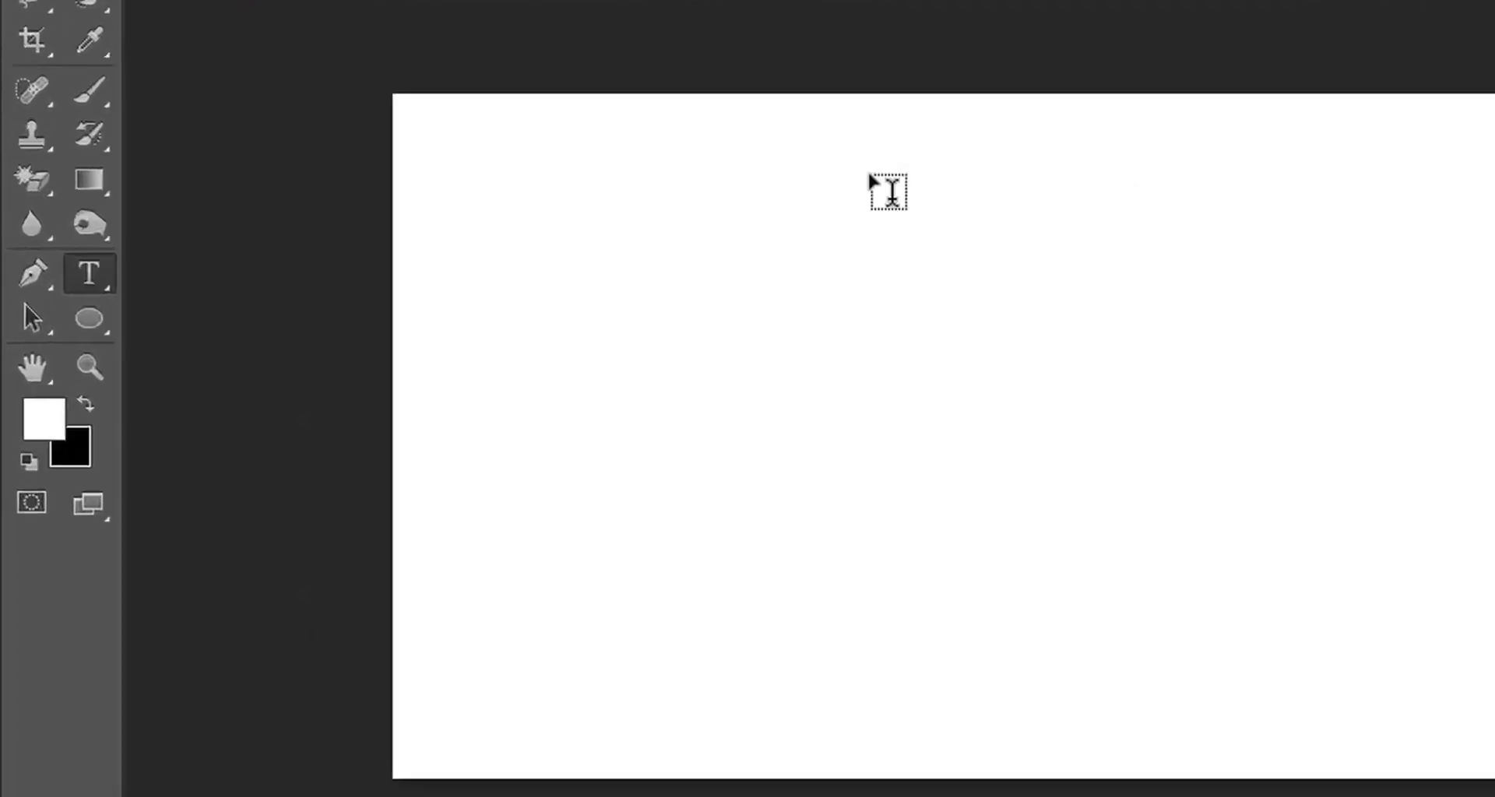
# Draw a dark navy 1050 × 80 px rectangle band across the card's top edge
pyautogui.rightClick(116, 292)
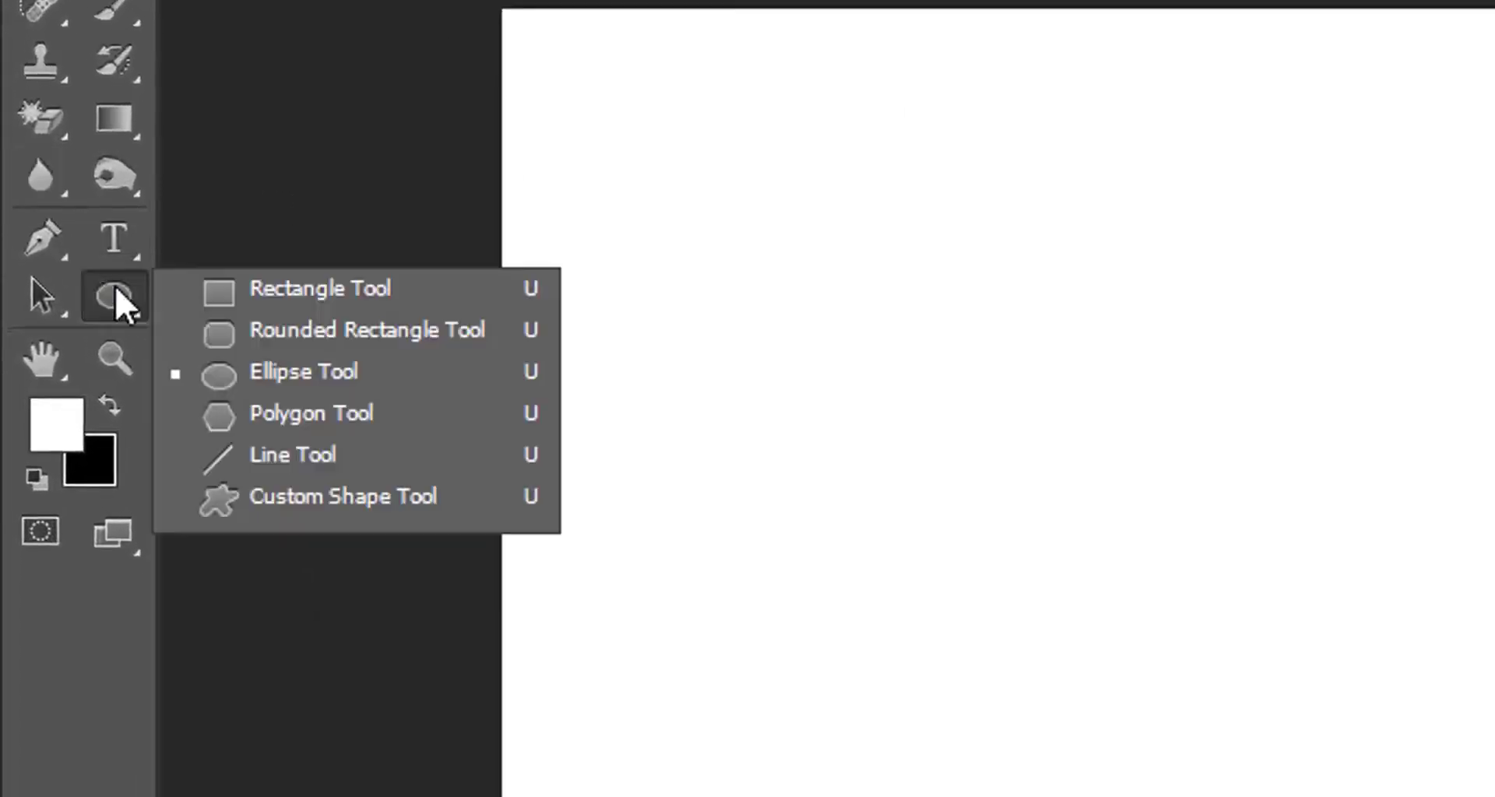
pyautogui.click(373, 295)
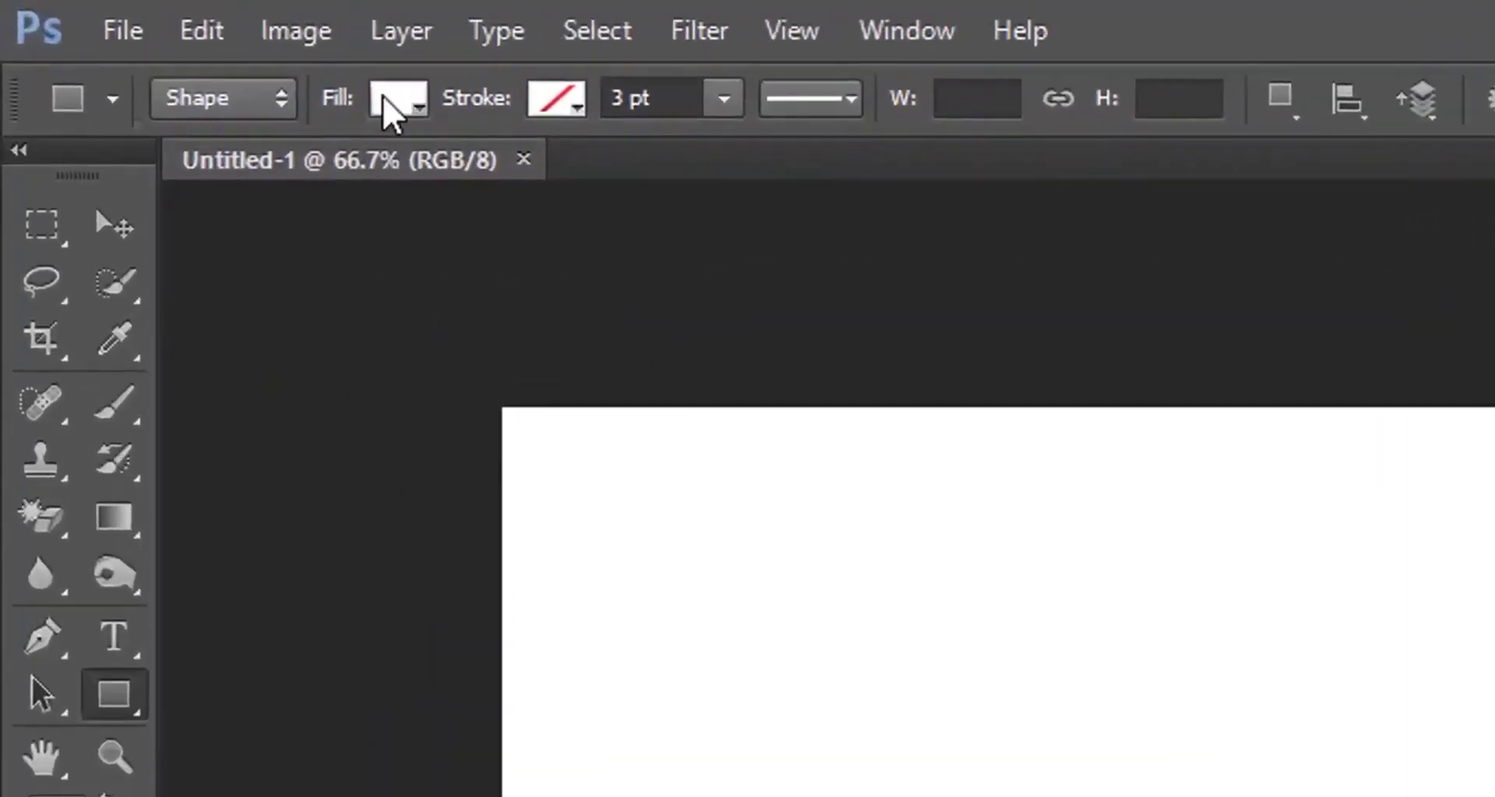
pyautogui.click(198, 53)
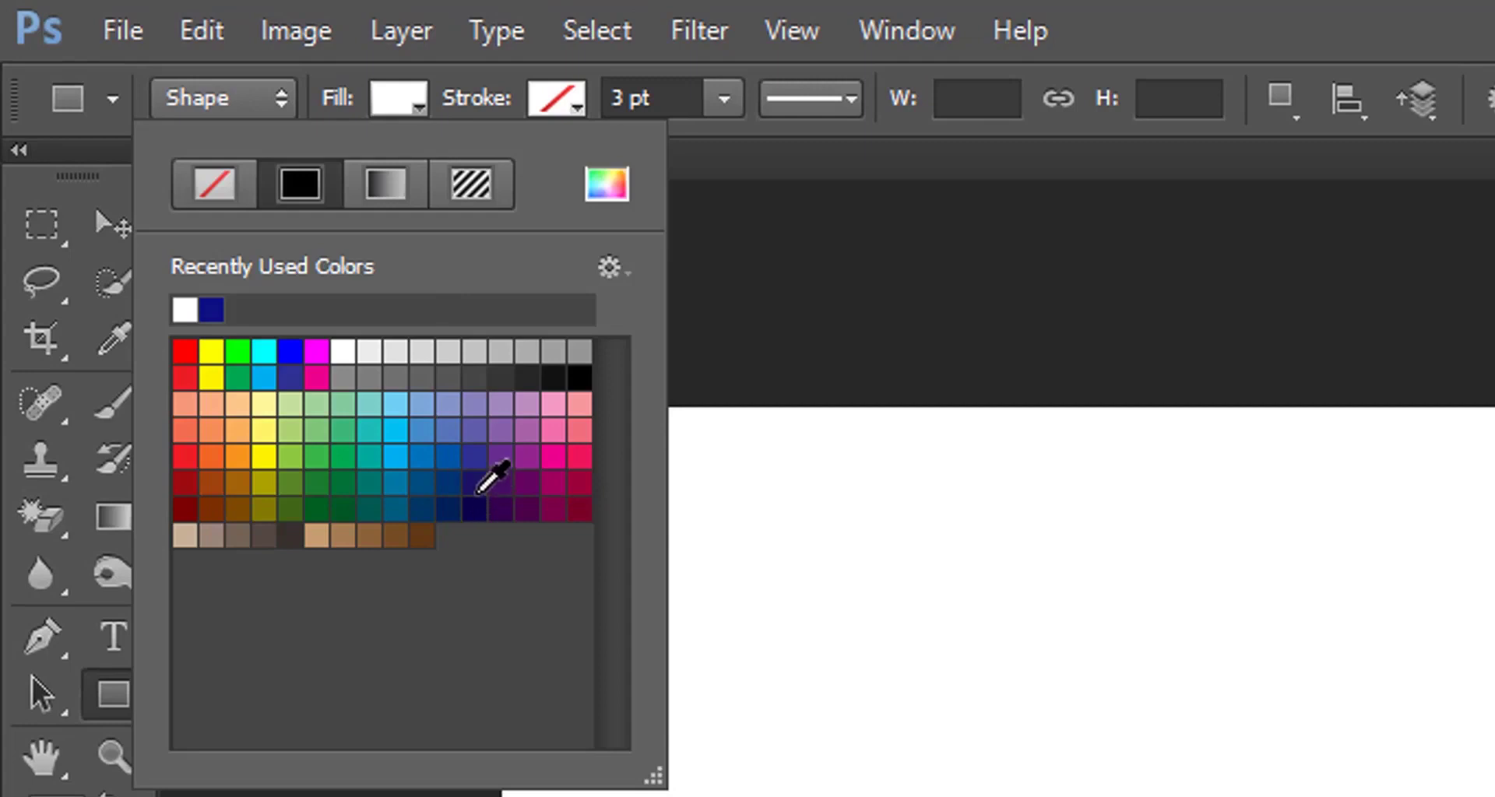
pyautogui.click(476, 508)
pyautogui.click(476, 483)
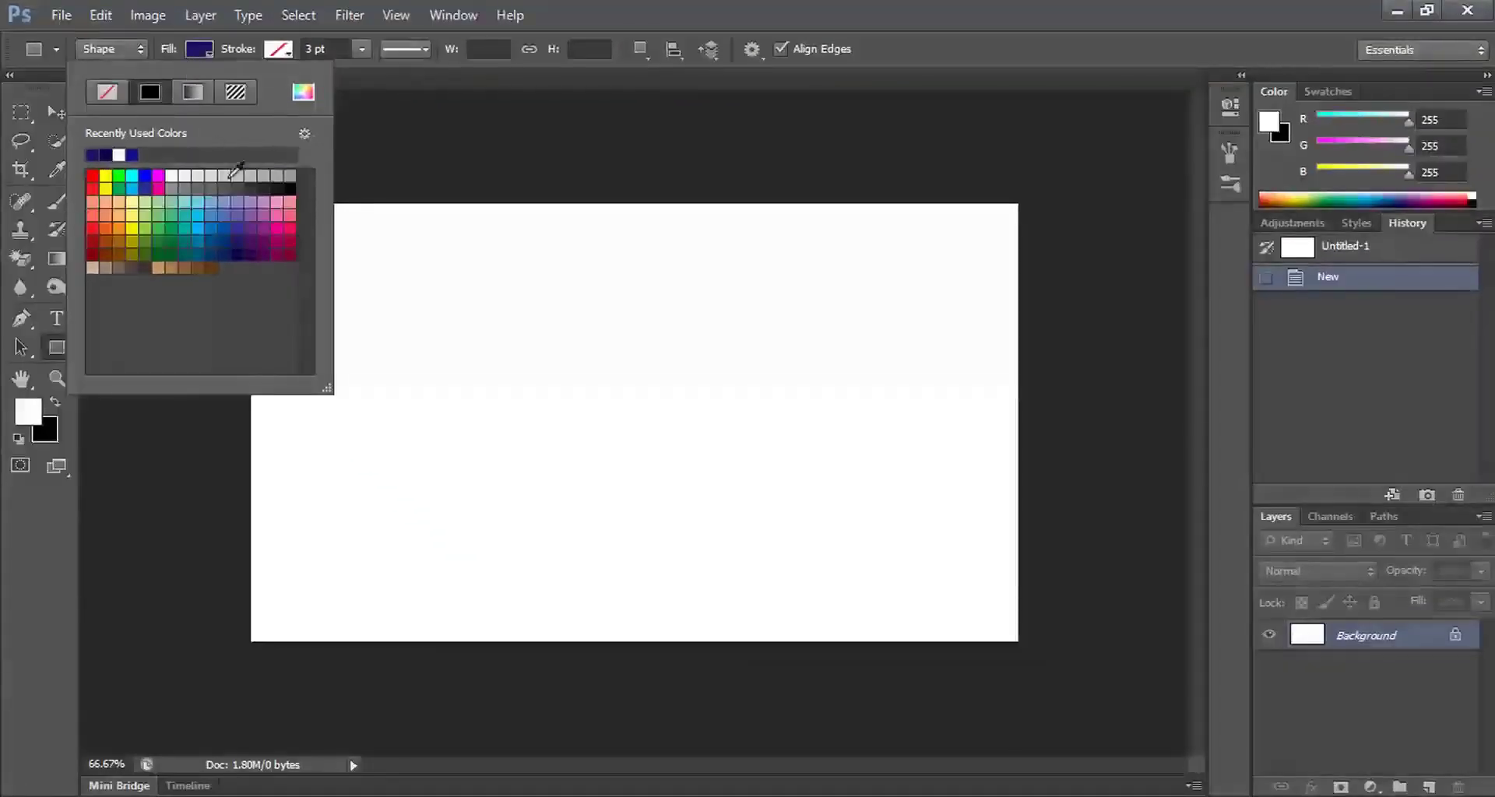
pyautogui.press('Return')
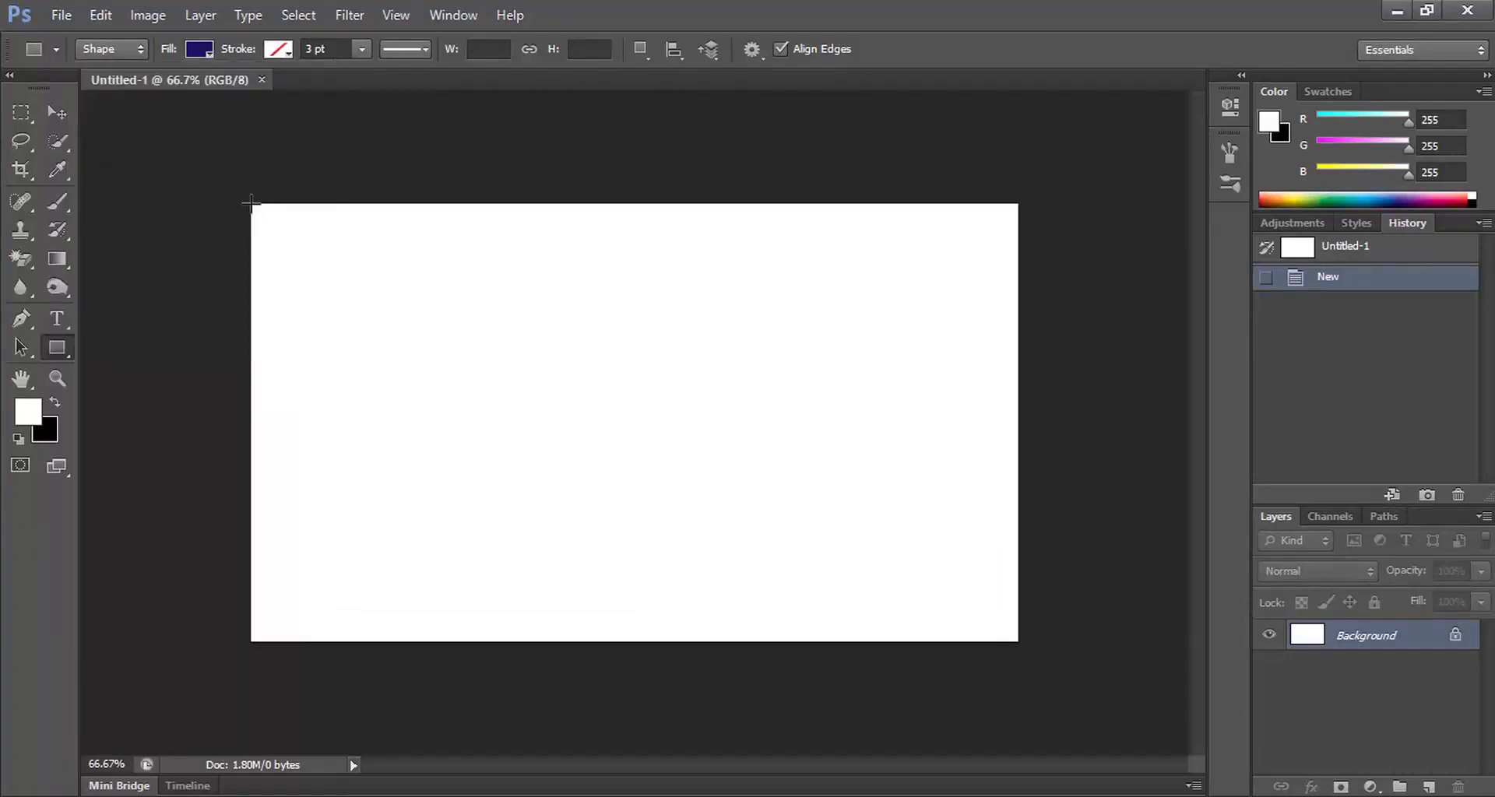
pyautogui.moveTo(251, 205)
pyautogui.mouseDown()
pyautogui.moveTo(1063, 267)
pyautogui.moveTo(1018, 261)
pyautogui.mouseUp()
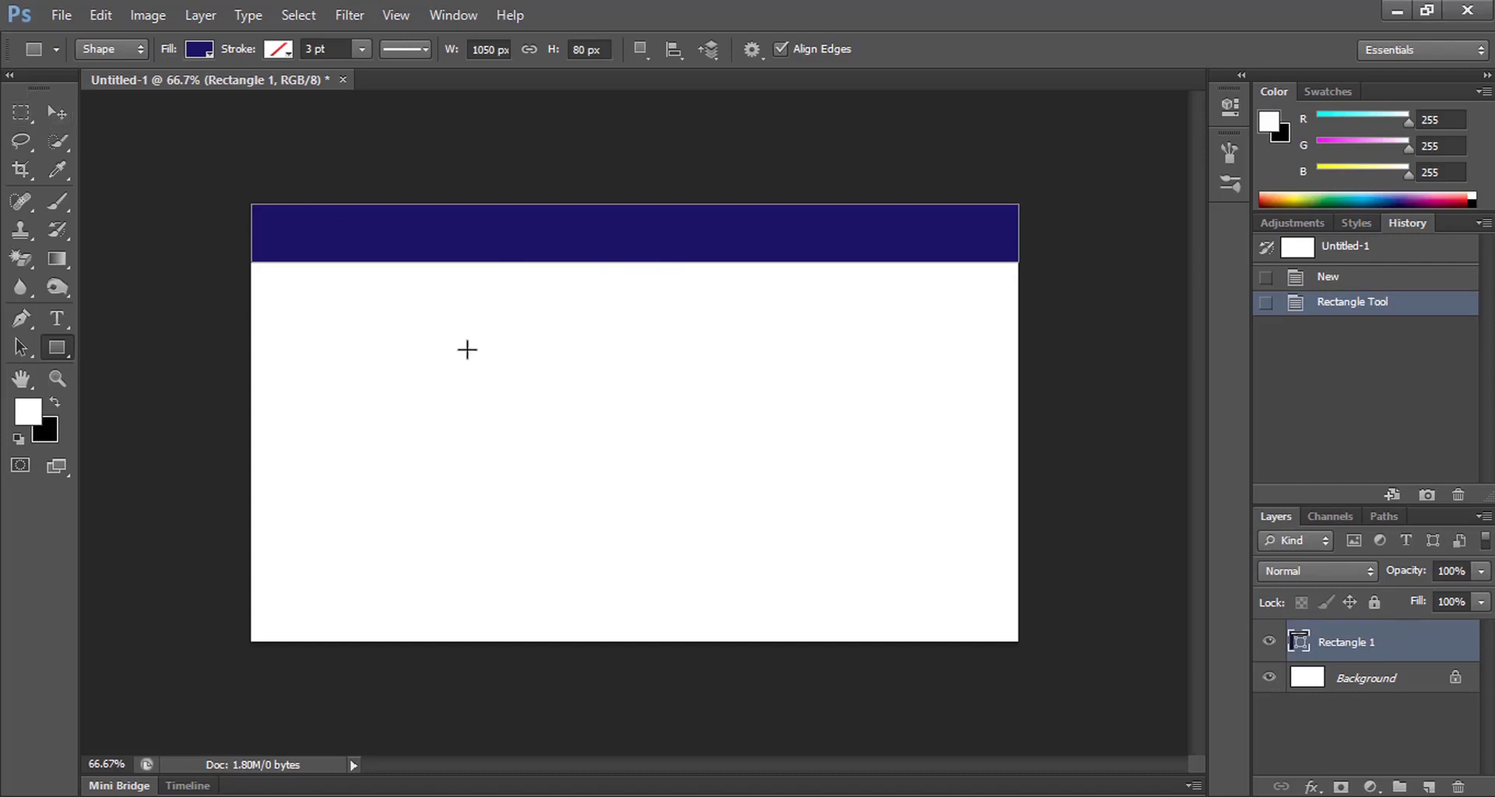
# Stretch the top navy band downward to make it taller
pyautogui.hotkey('ctrl', 't')
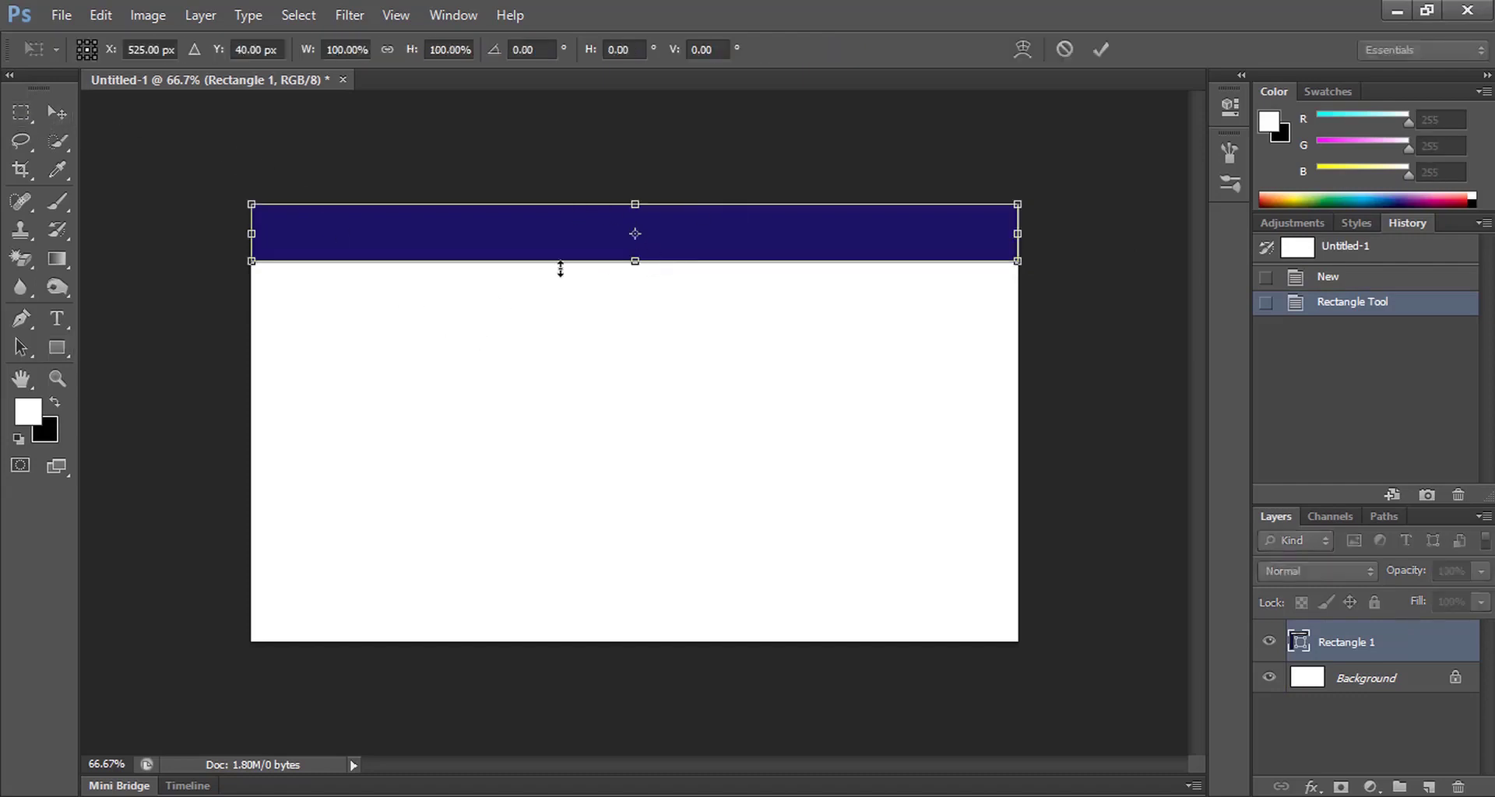
pyautogui.moveTo(636, 262); pyautogui.dragTo(635, 278)
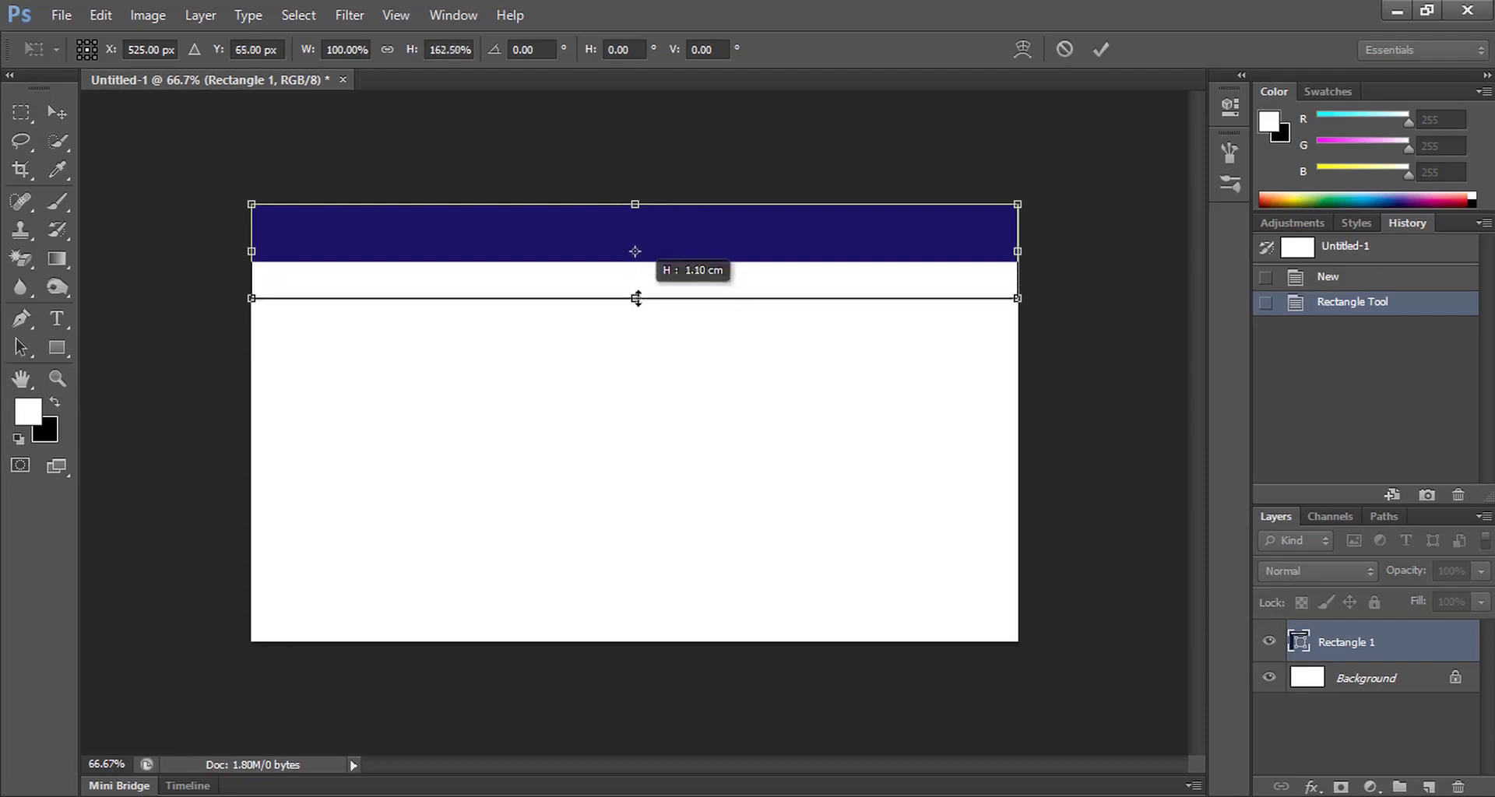
pyautogui.moveTo(636, 279); pyautogui.dragTo(636, 298)
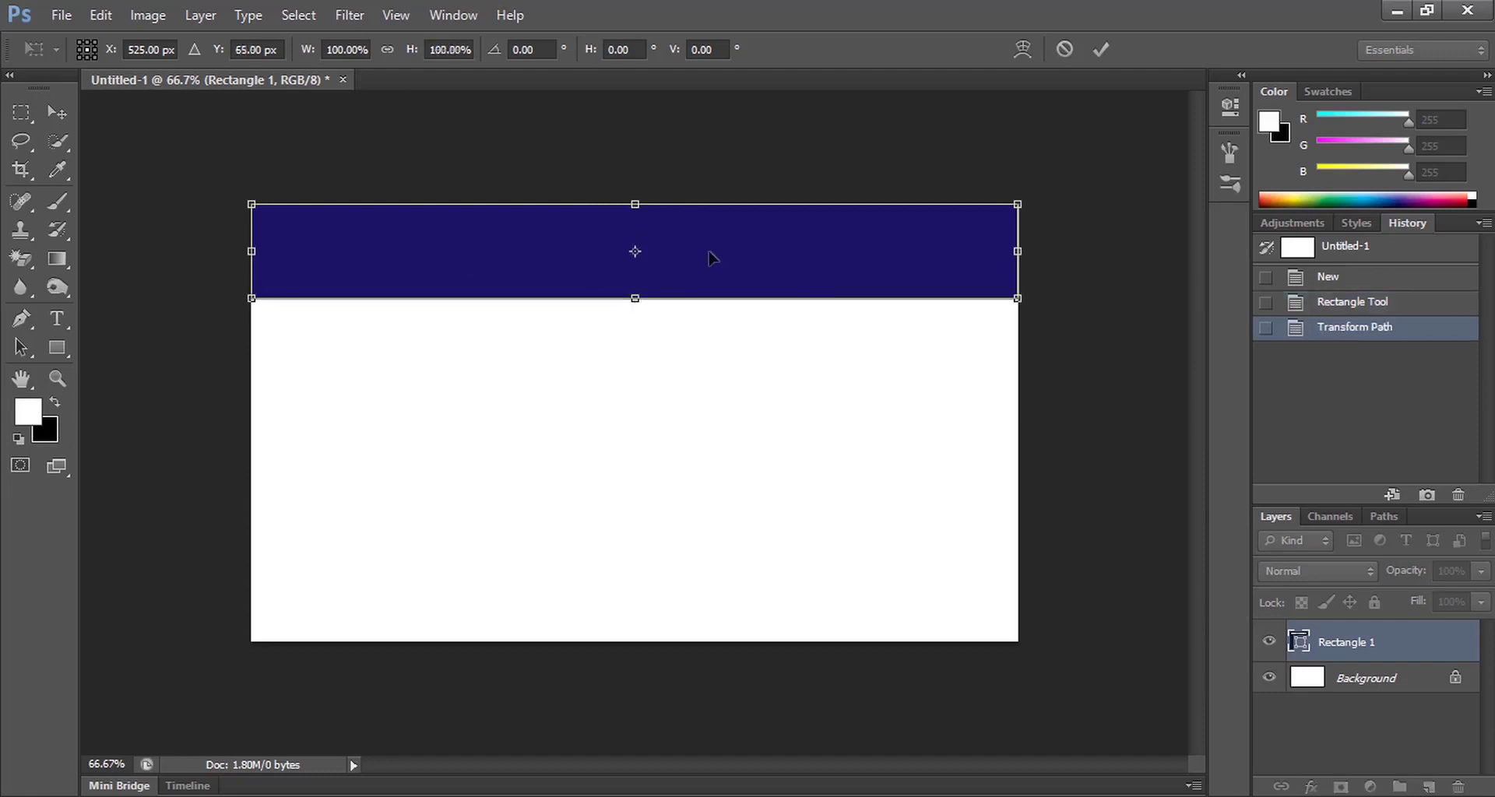
pyautogui.press('Return')
# Duplicate the navy band to the card's bottom edge and shorten the copy
pyautogui.press('v')
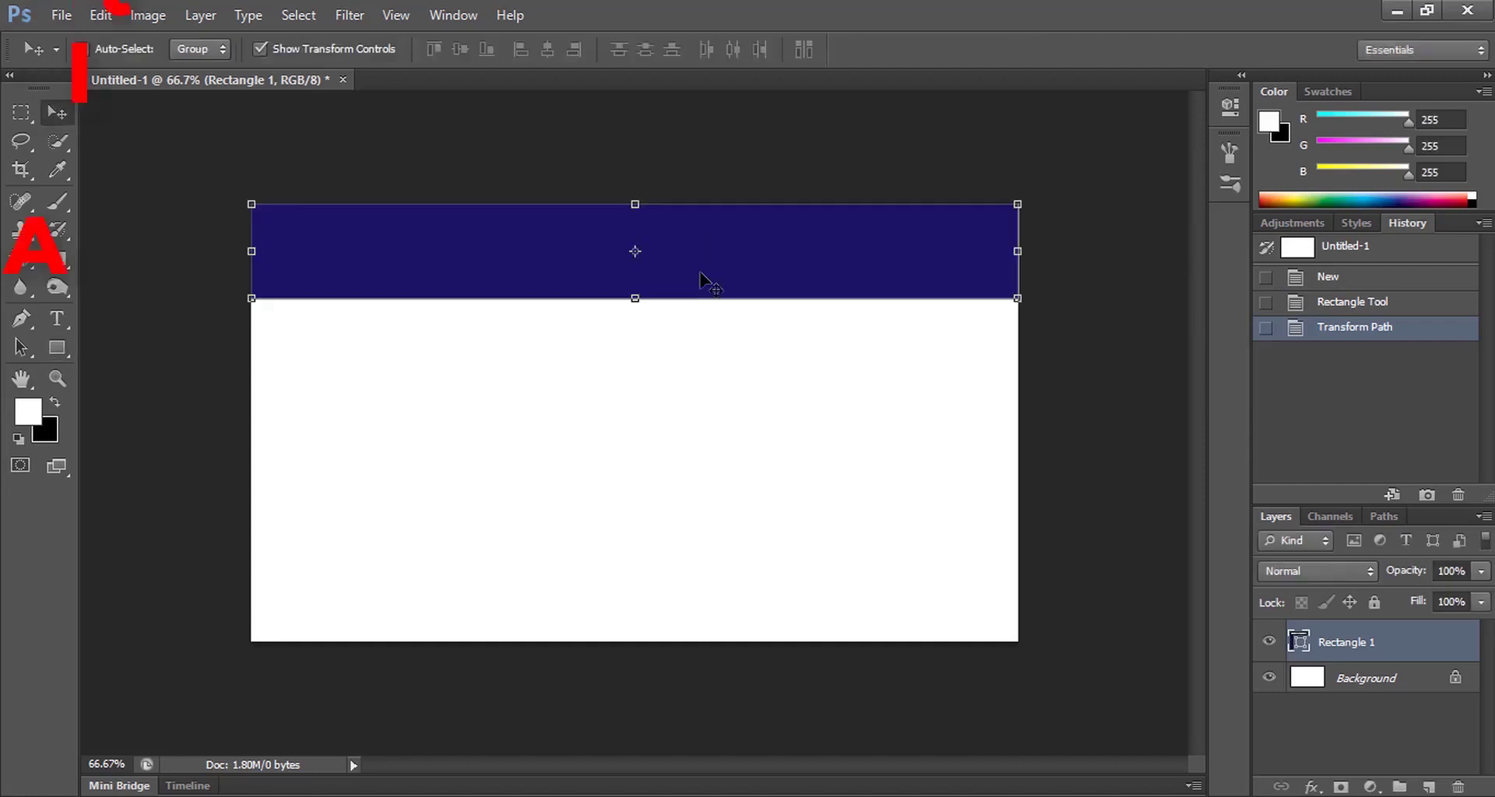
pyautogui.moveTo(704, 304); pyautogui.dragTo(701, 604)
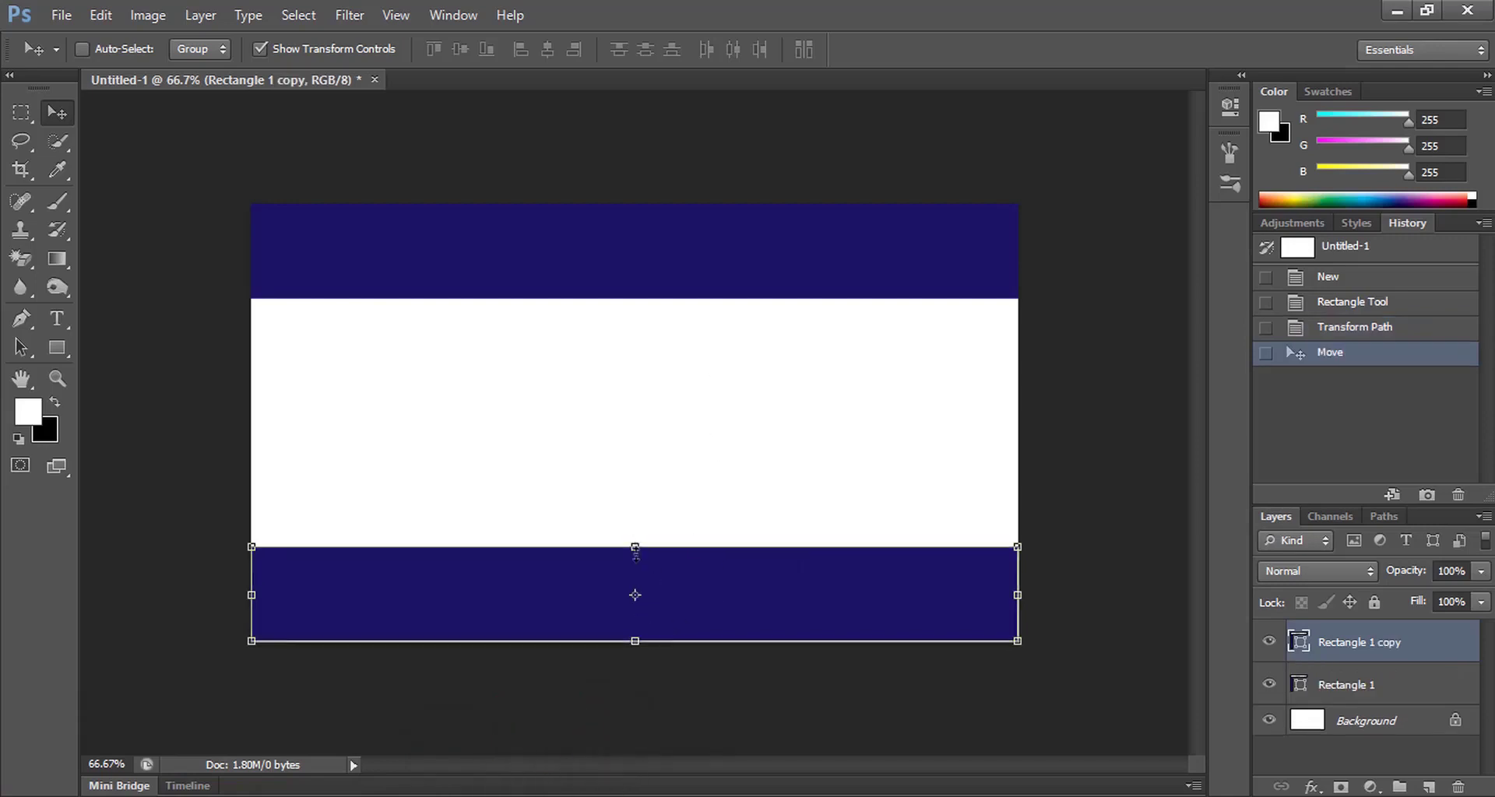
pyautogui.moveTo(636, 543); pyautogui.dragTo(637, 593)
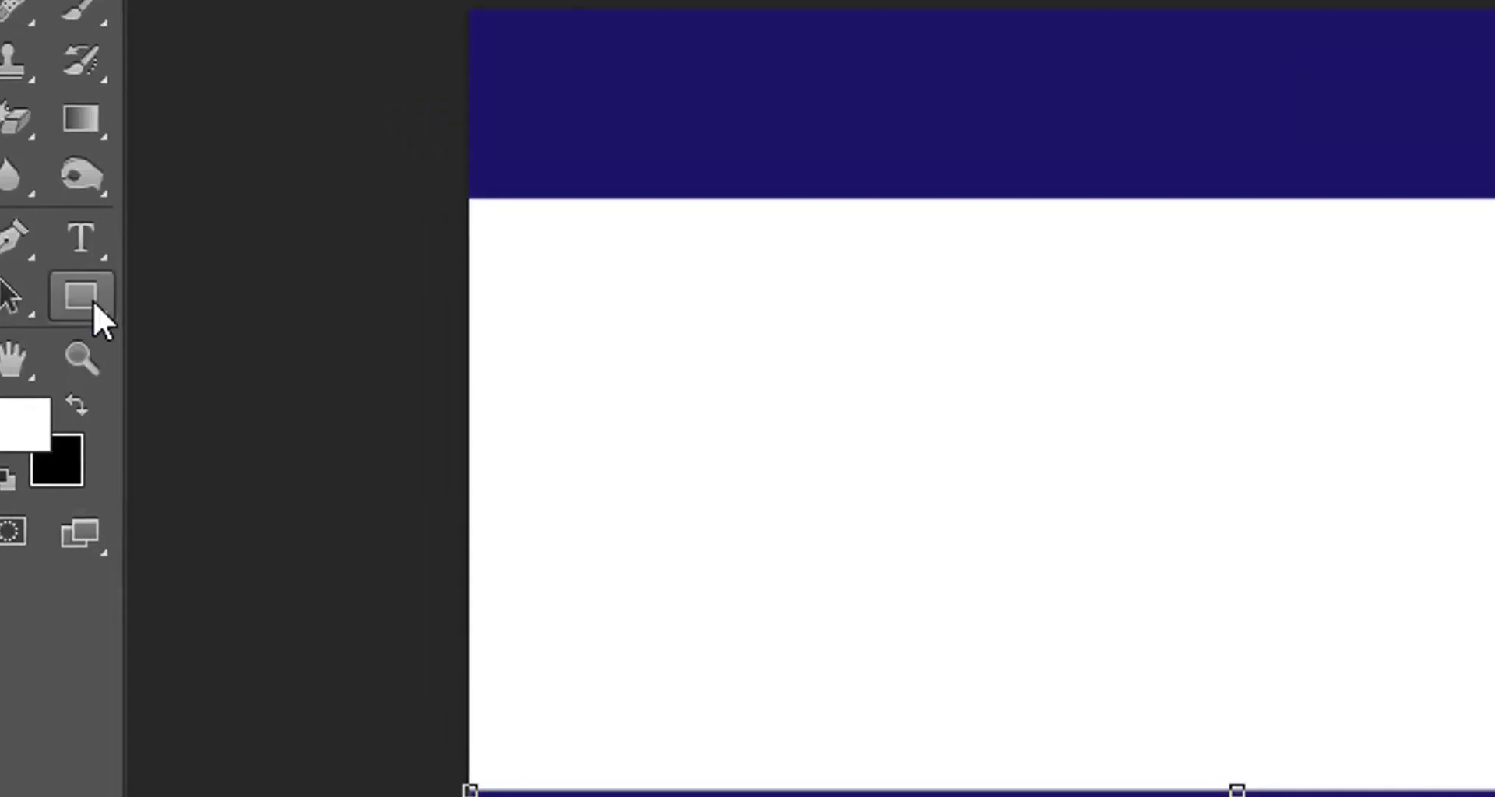
# Draw a navy ellipse and widen it over the card's top-left corner
pyautogui.rightClick(92, 300)
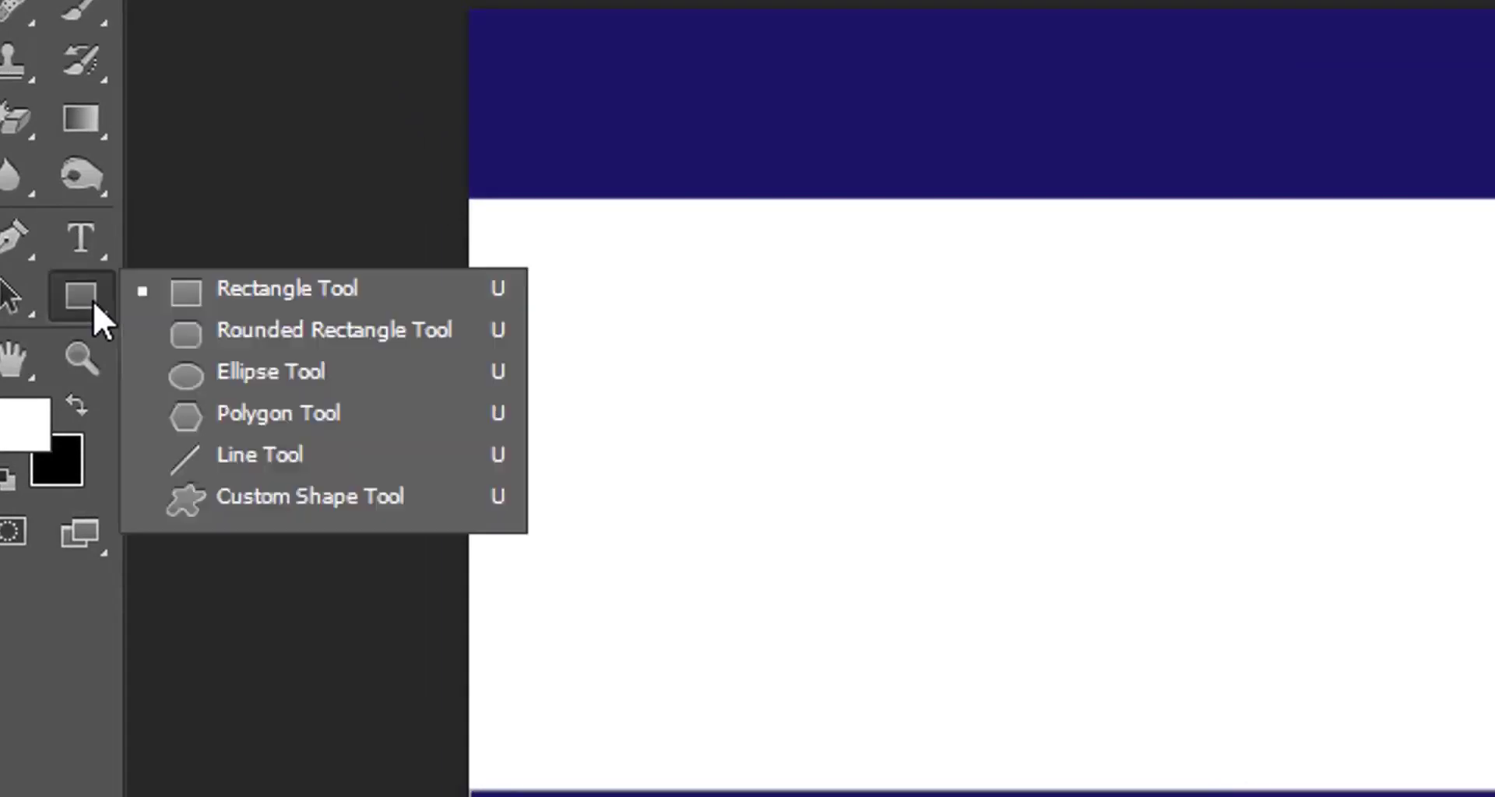
pyautogui.click(314, 377)
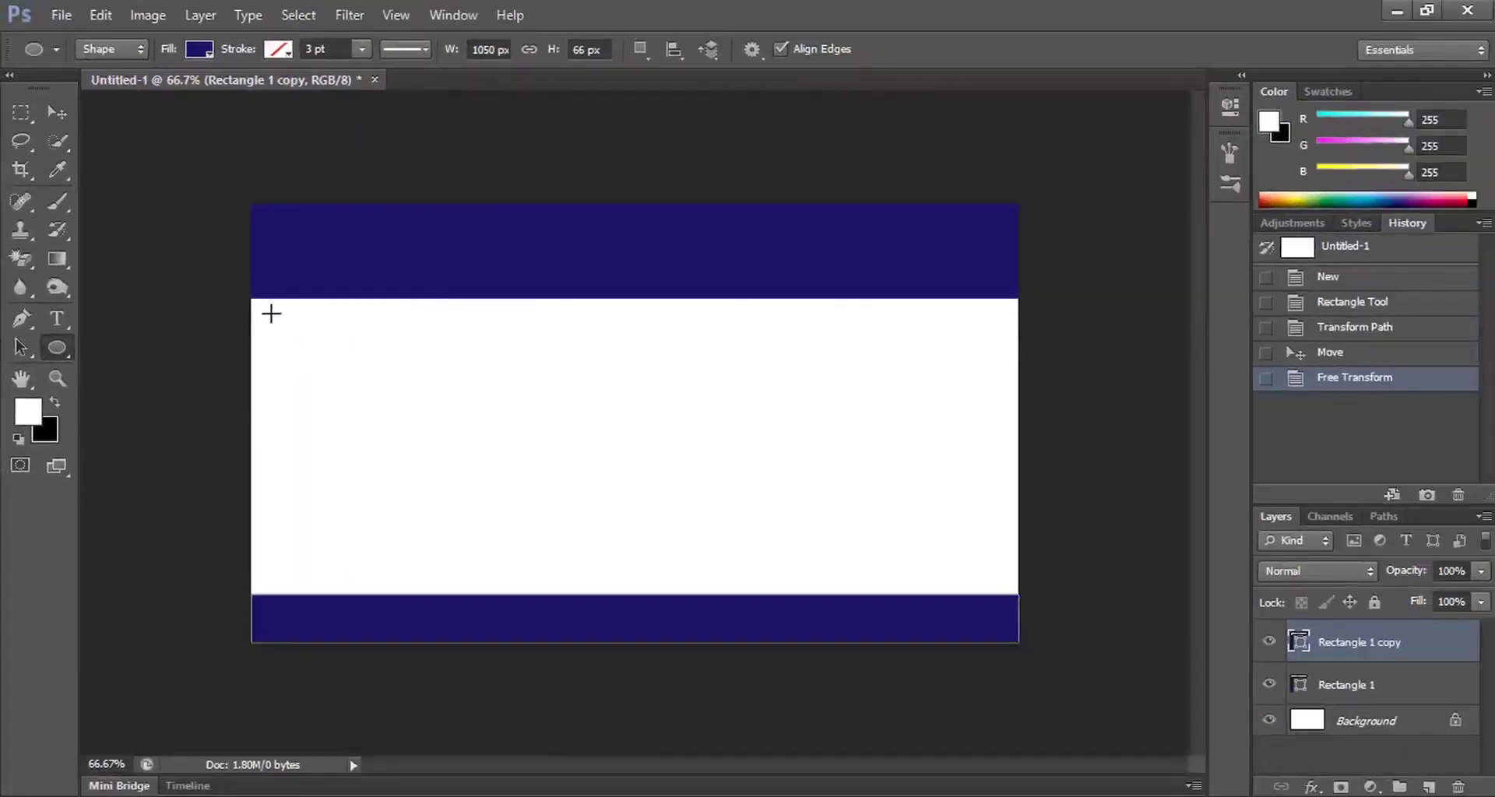
pyautogui.moveTo(260, 266); pyautogui.dragTo(477, 461)
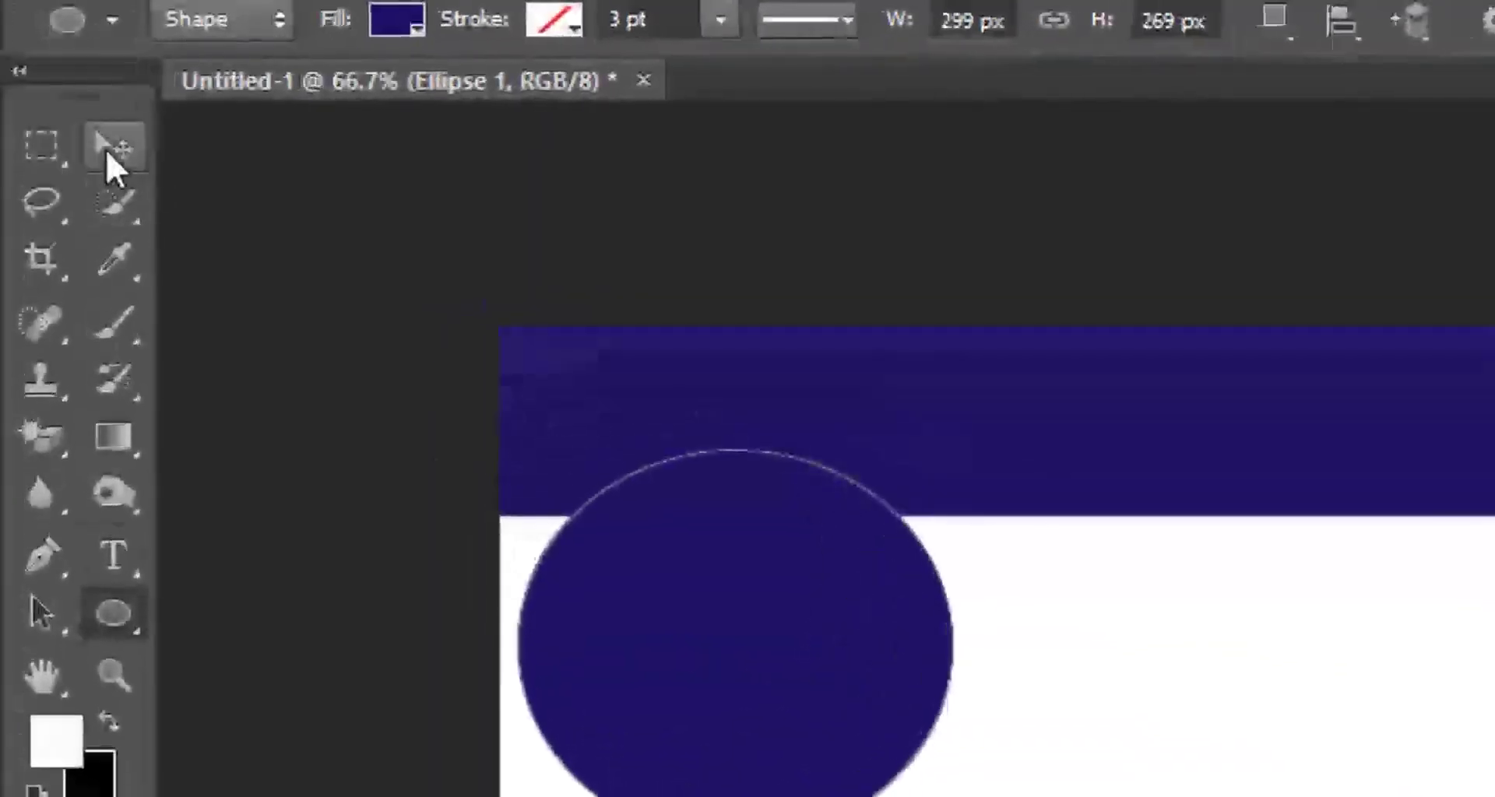
pyautogui.click(109, 148)
pyautogui.moveTo(381, 398)
pyautogui.mouseDown()
pyautogui.moveTo(331, 370)
pyautogui.moveTo(468, 319)
pyautogui.mouseUp()
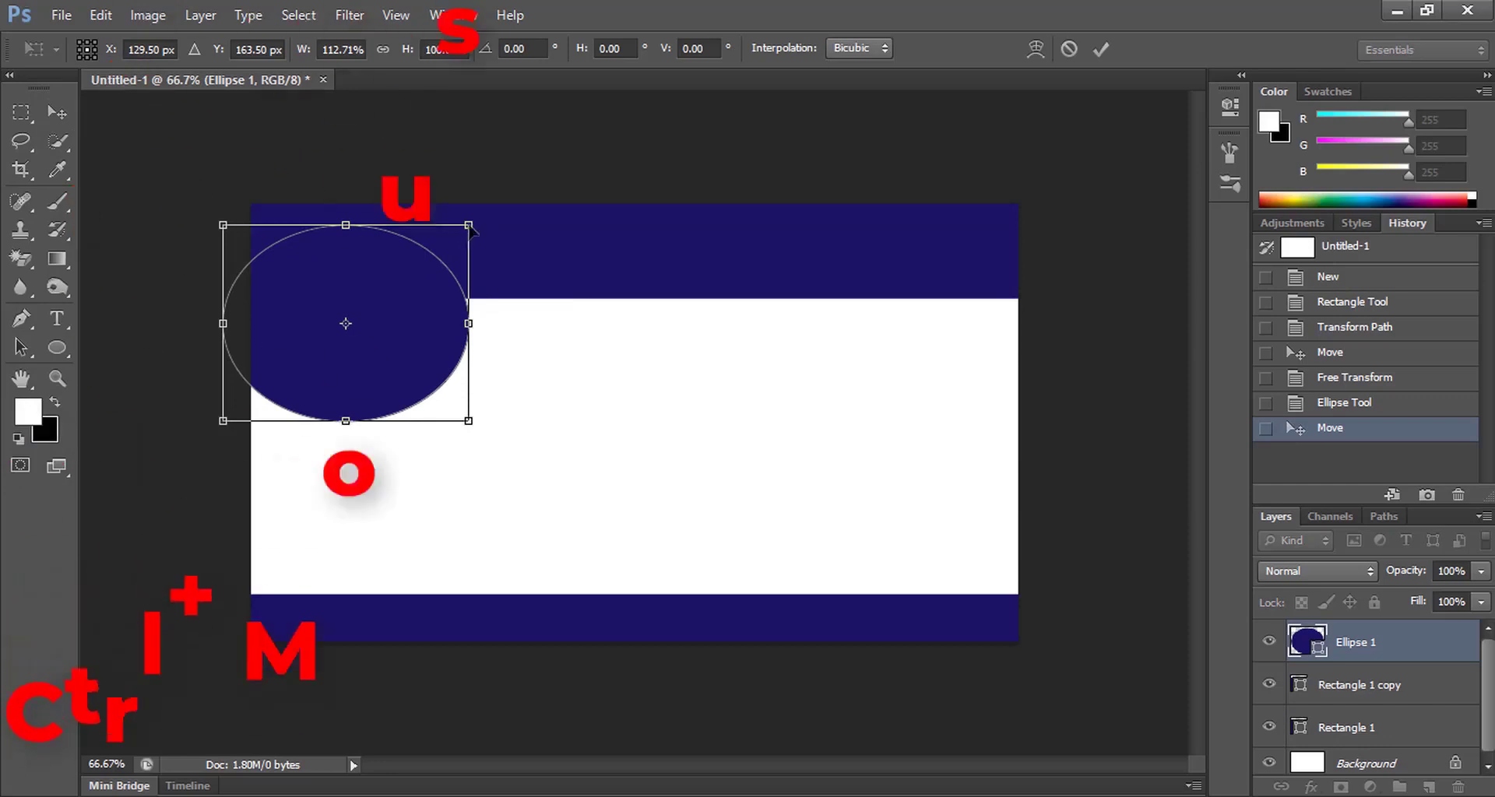
pyautogui.moveTo(468, 225); pyautogui.dragTo(493, 190)
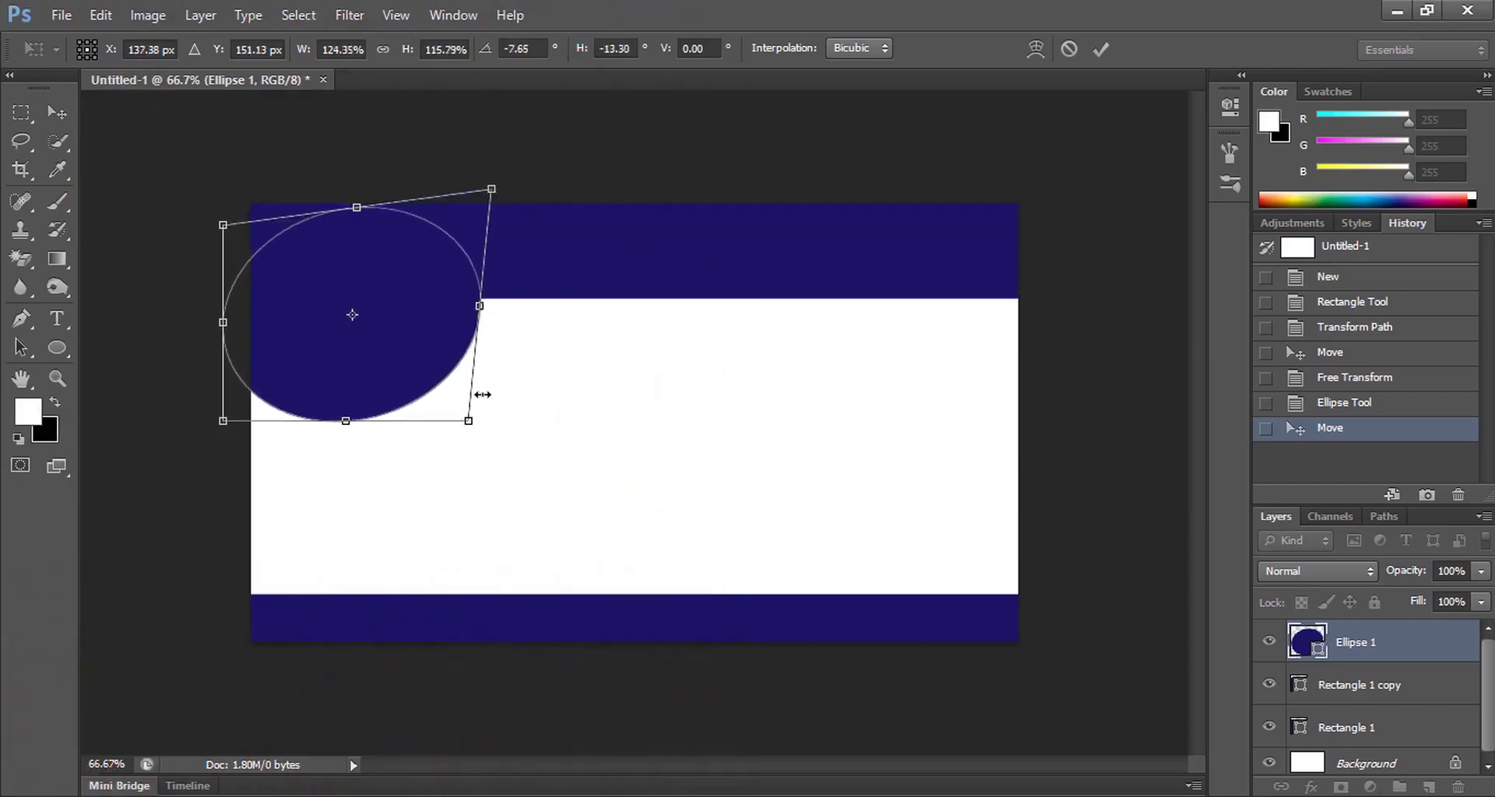
pyautogui.press('Return')
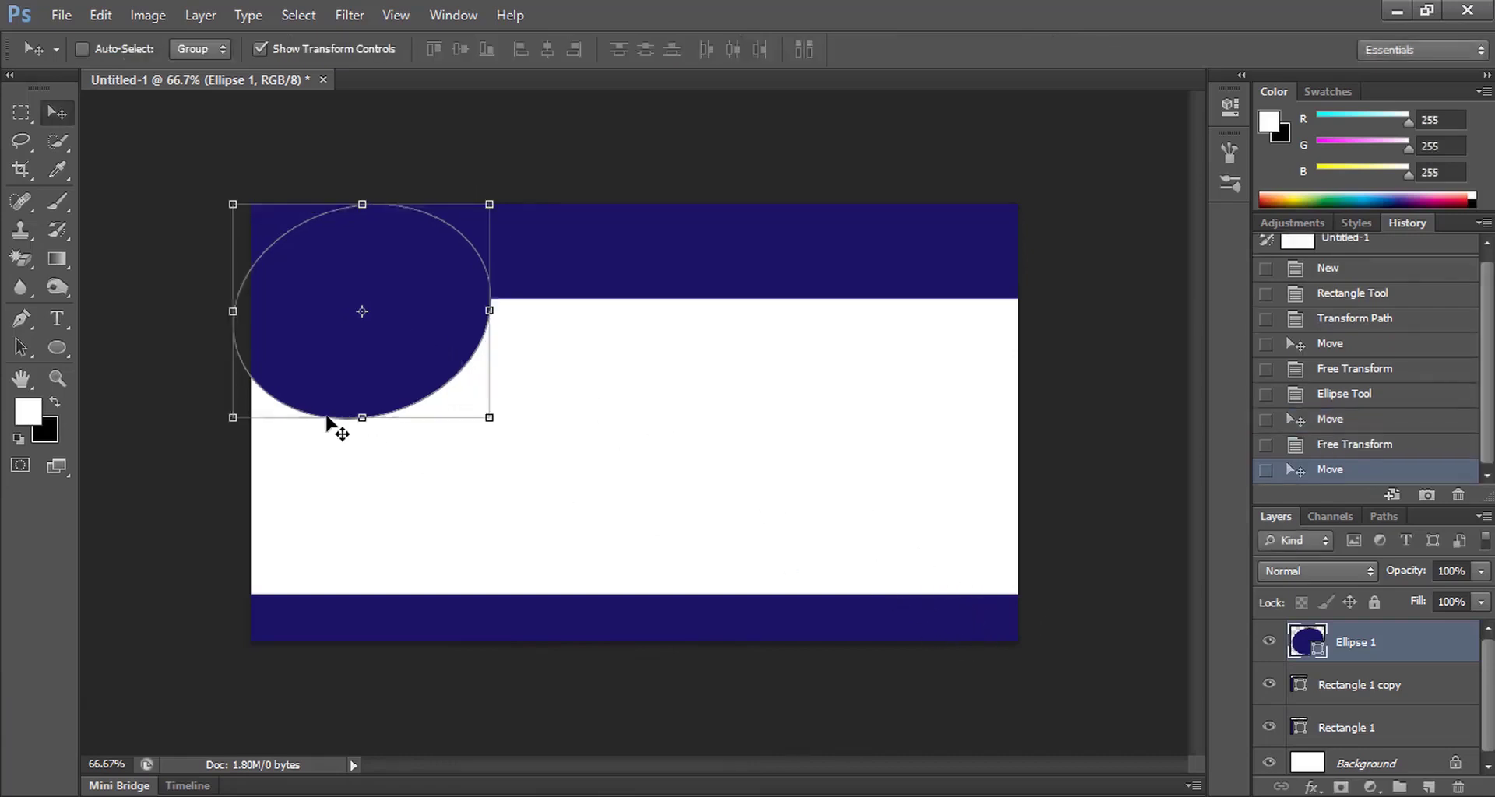
# Copy the ellipse to the bottom-right corner and scale the copy smaller
pyautogui.moveTo(390, 368); pyautogui.dragTo(991, 669)
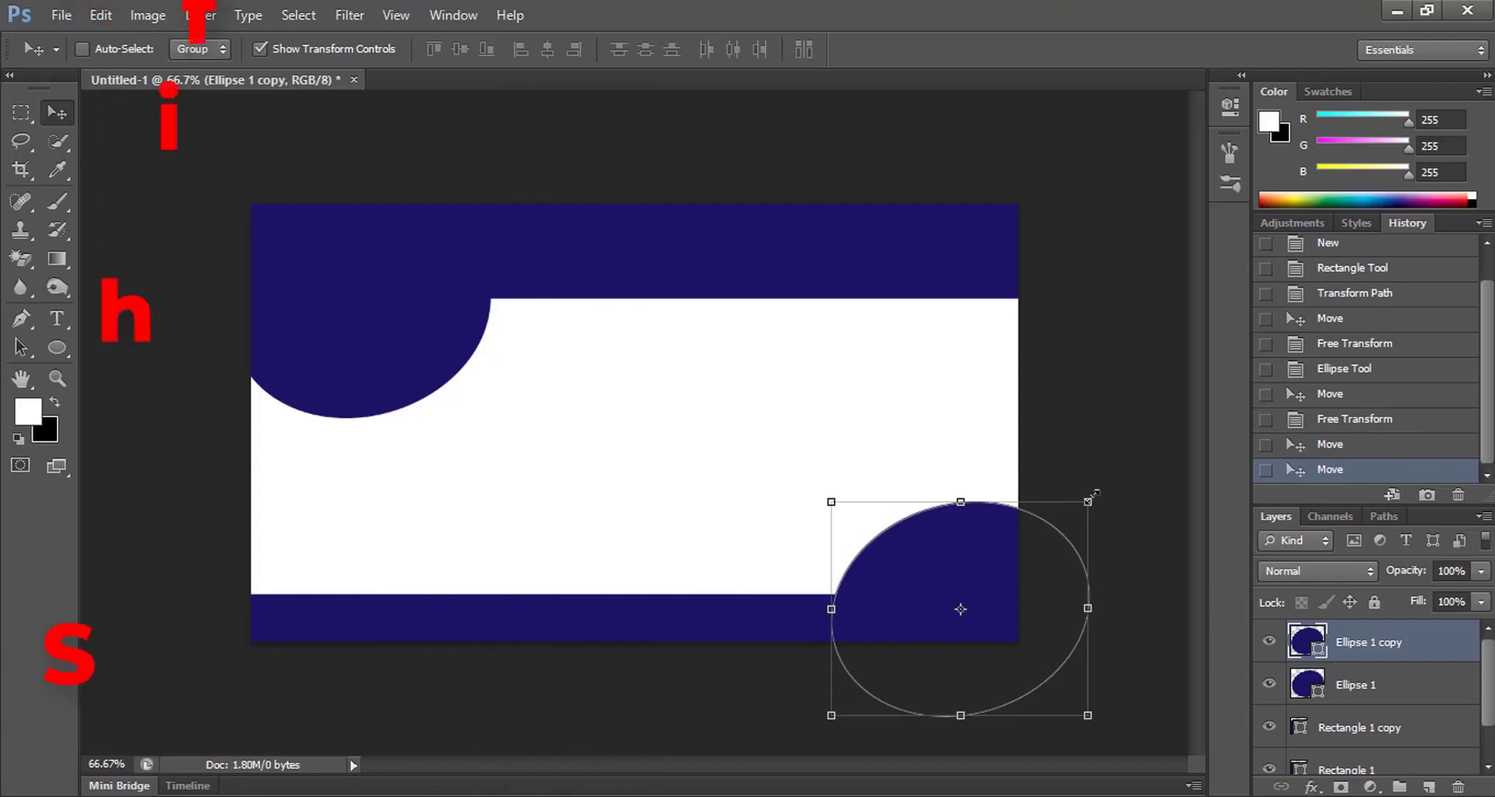
pyautogui.moveTo(1091, 494)
pyautogui.mouseDown()
pyautogui.moveTo(1044, 564)
pyautogui.moveTo(1018, 559)
pyautogui.mouseUp()
pyautogui.moveTo(956, 604); pyautogui.dragTo(998, 567)
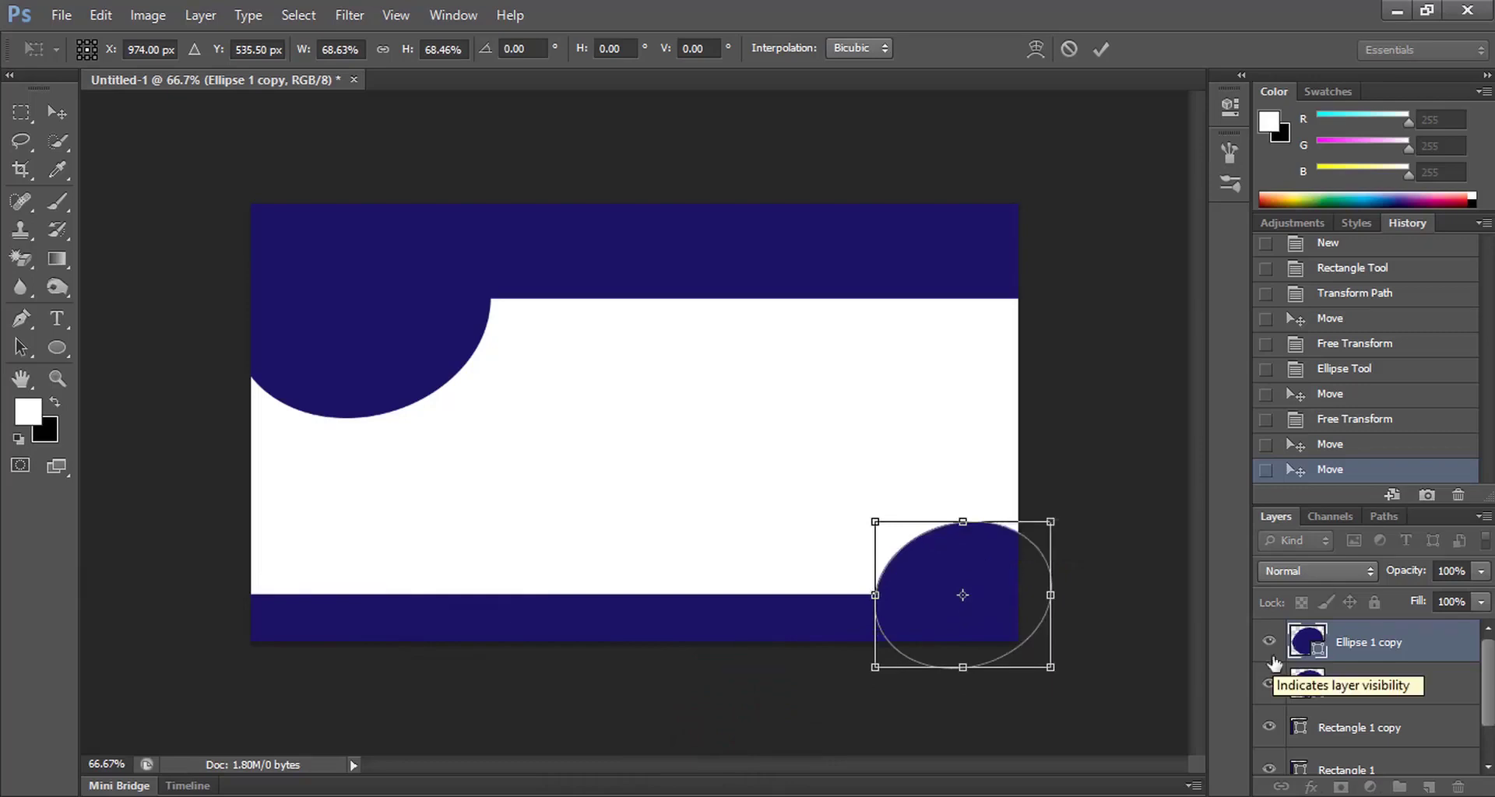
pyautogui.press('Return')
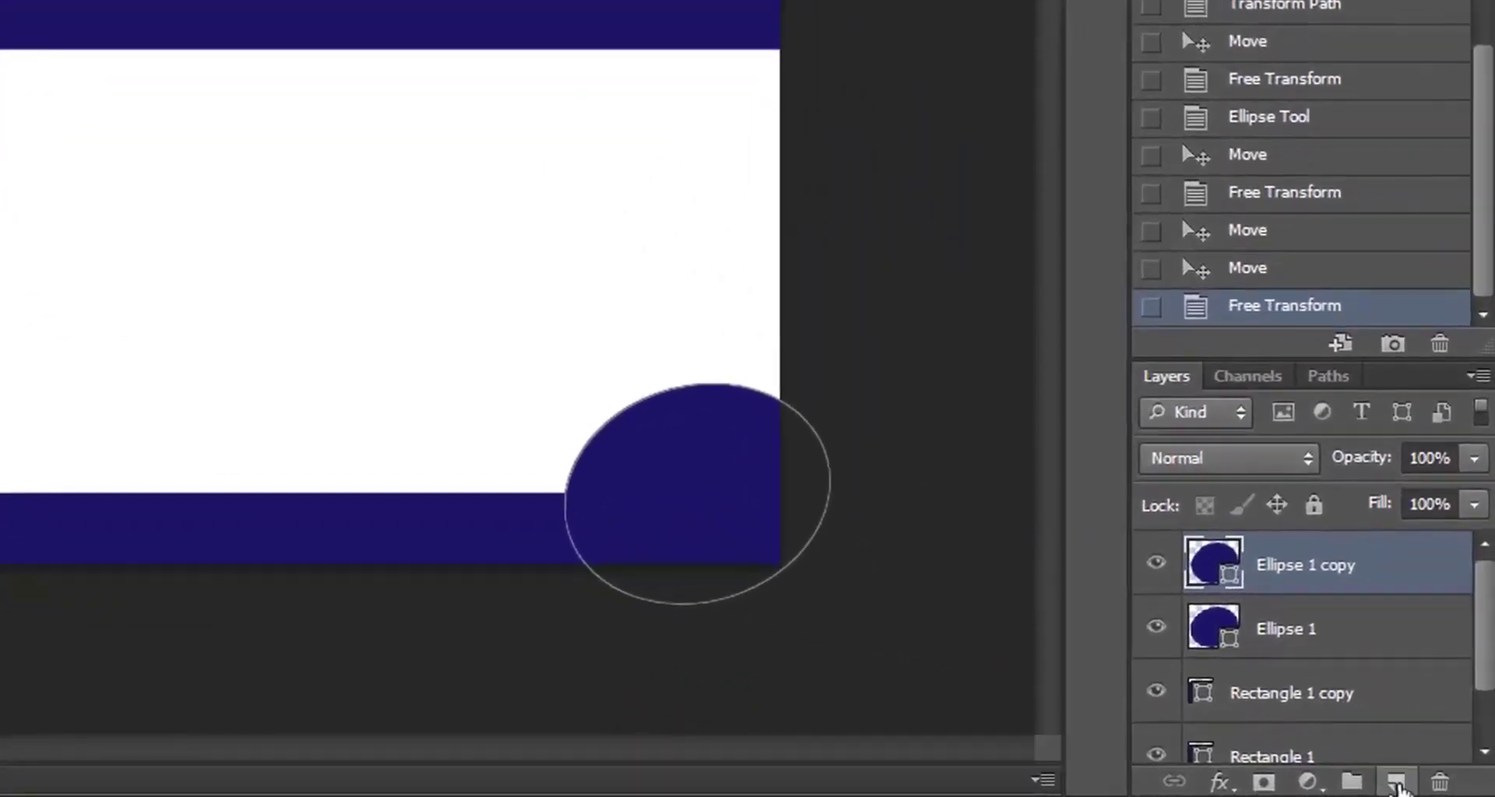
# Draw a white photo-frame rectangle on the card's left side
pyautogui.click(1396, 784)
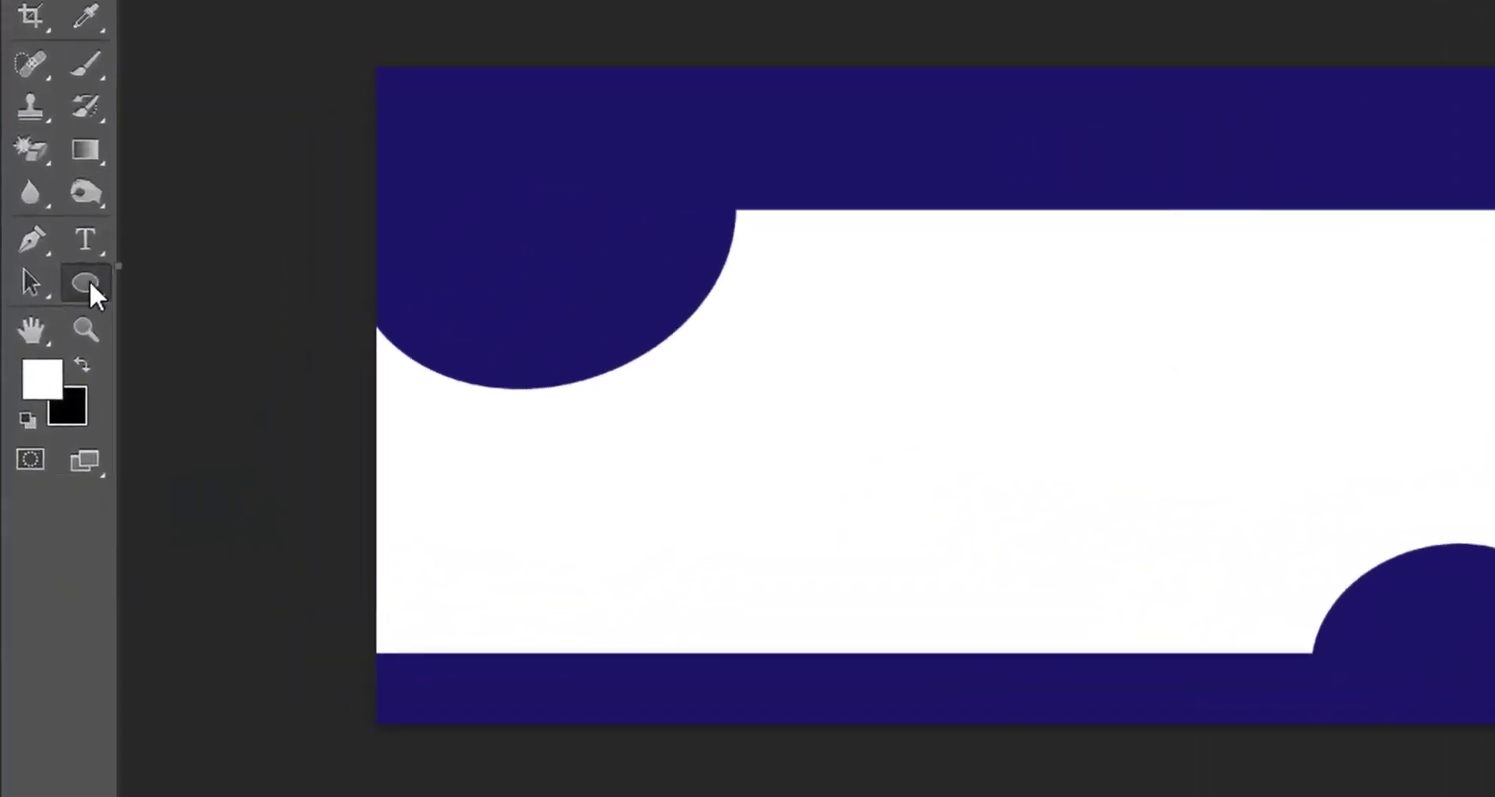
pyautogui.rightClick(59, 352)
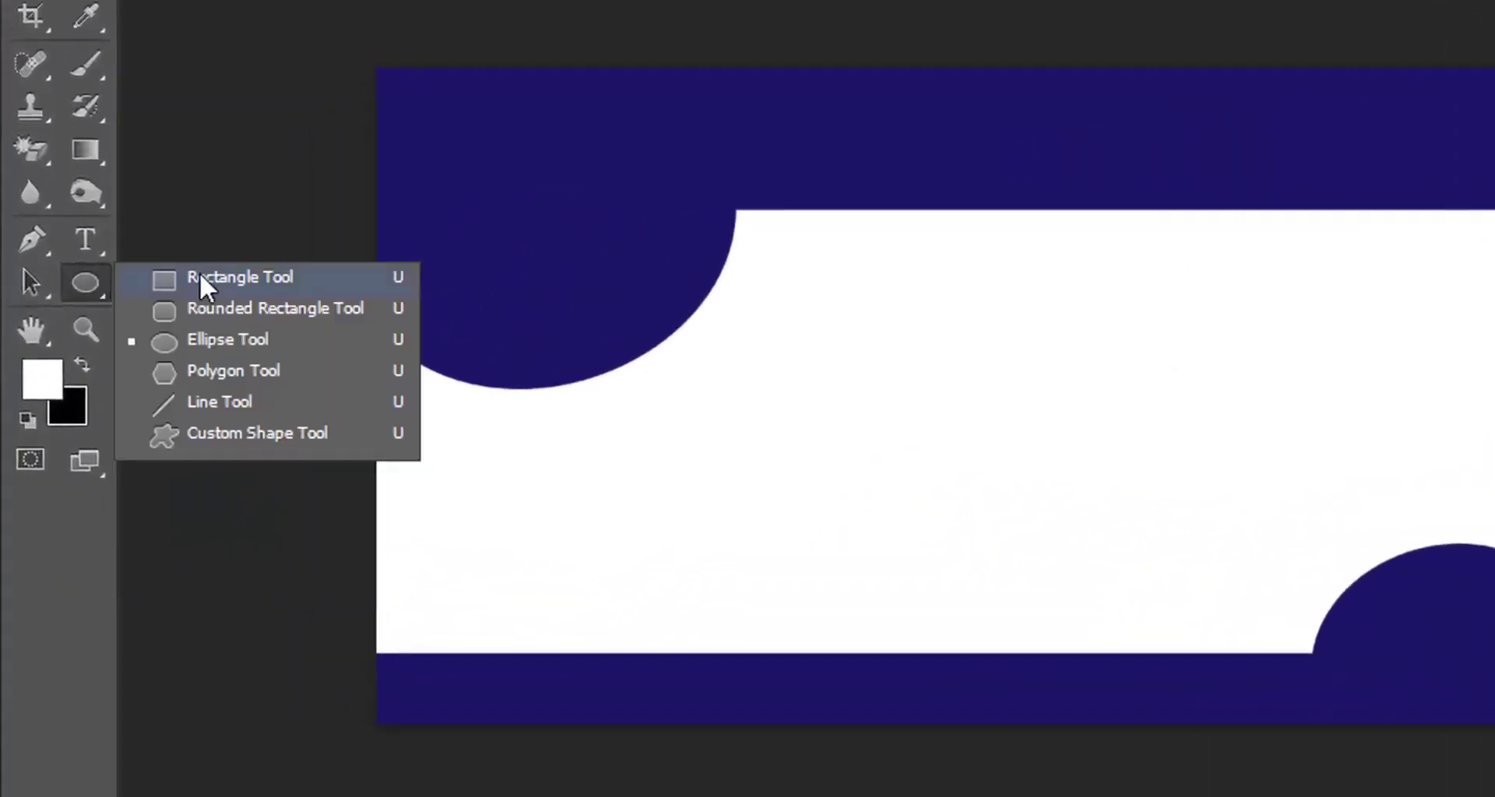
pyautogui.click(249, 280)
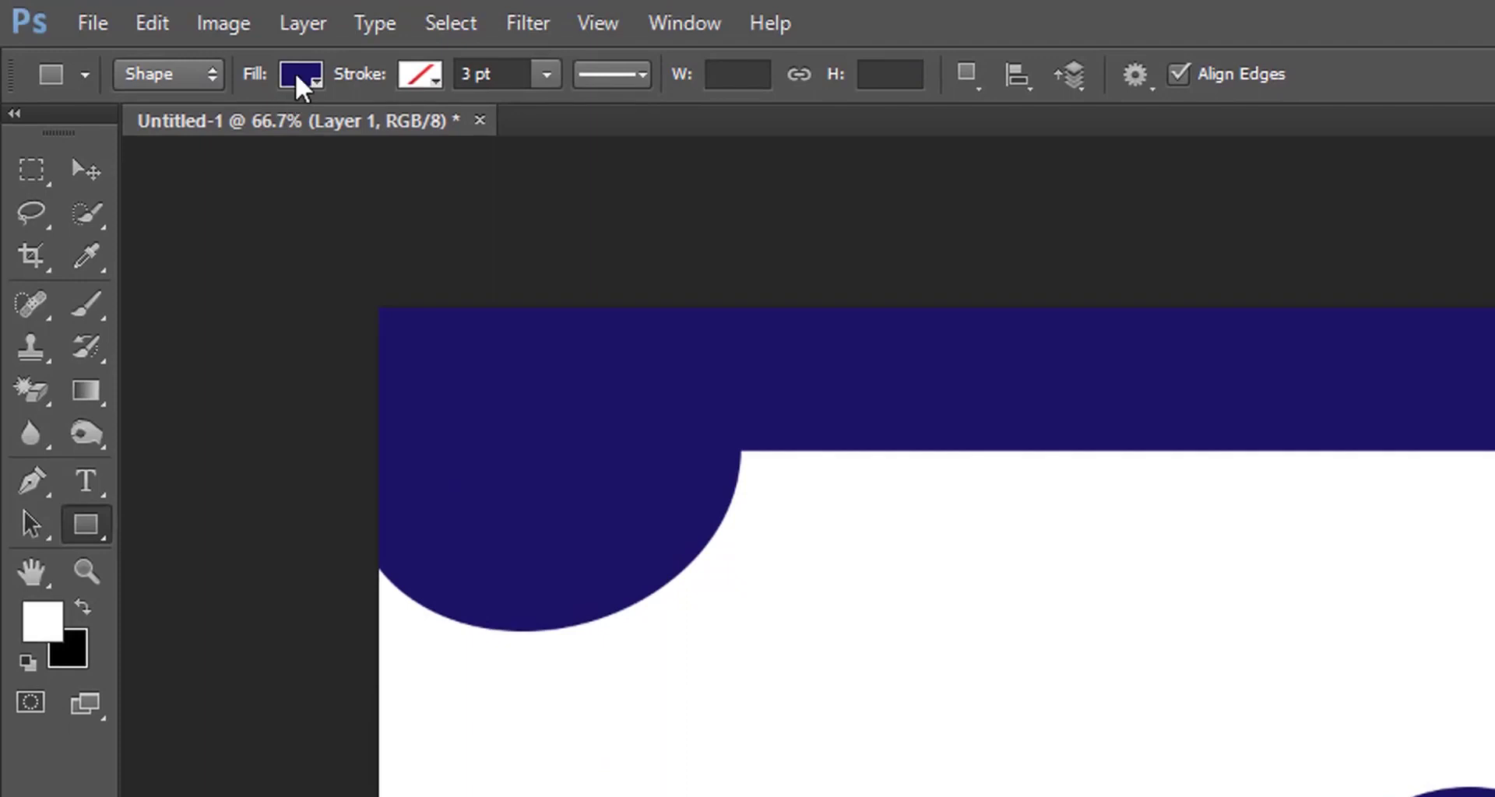
pyautogui.click(296, 72)
pyautogui.click(140, 229)
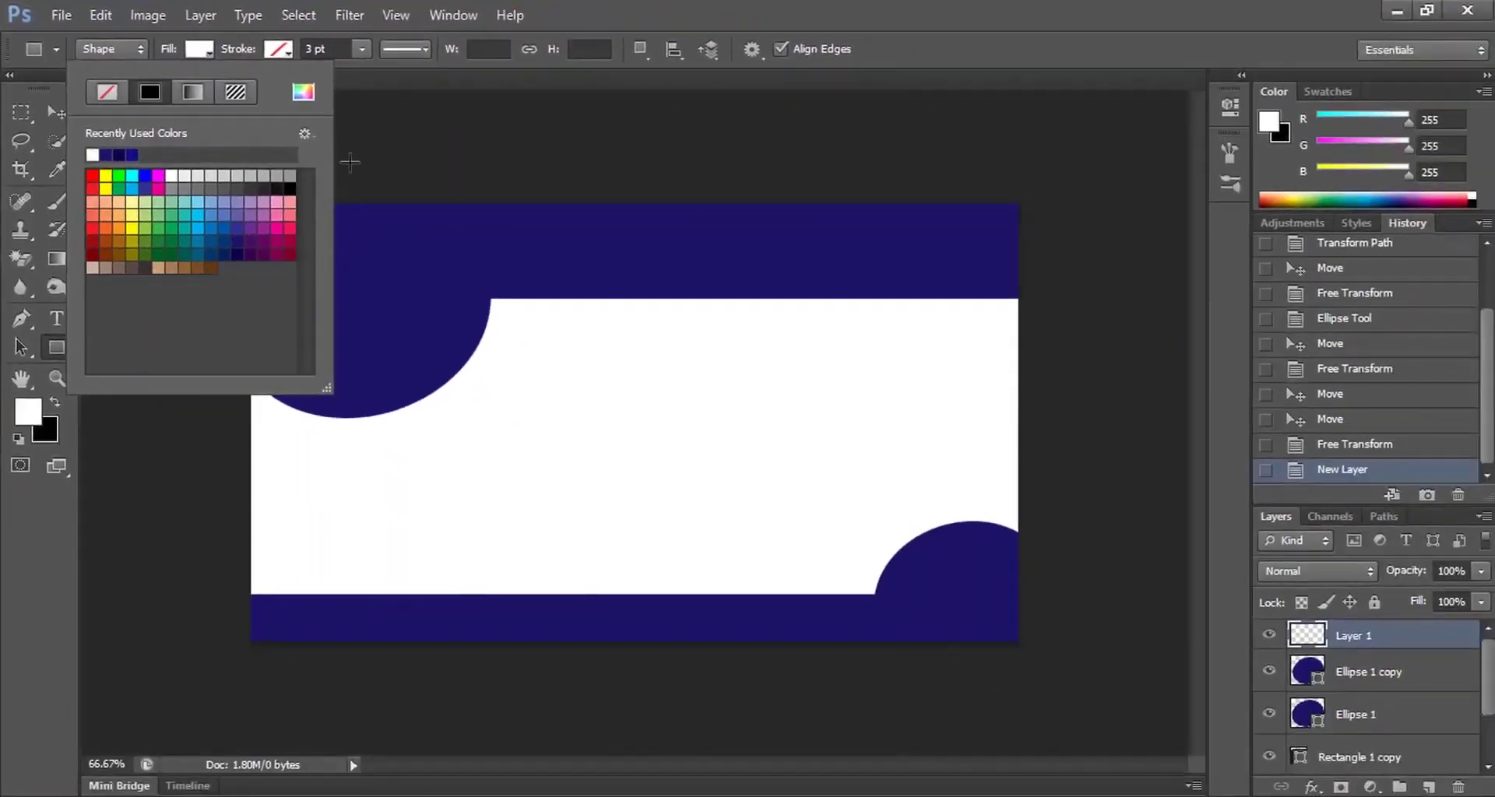
pyautogui.rightClick(349, 162)
pyautogui.moveTo(274, 315); pyautogui.dragTo(460, 547)
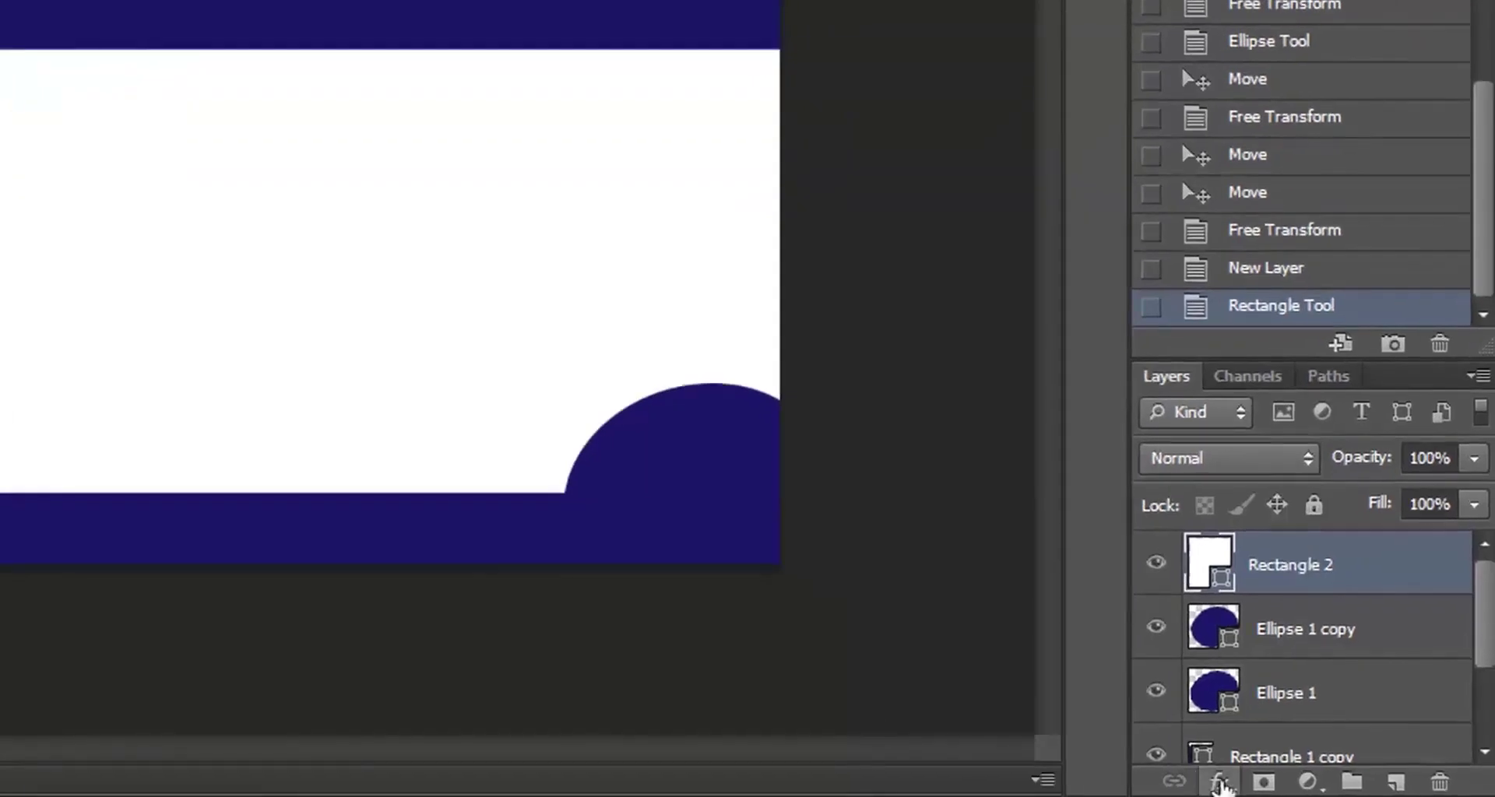
# Give the white frame a drop shadow with size 13 px
pyautogui.click(1220, 783)
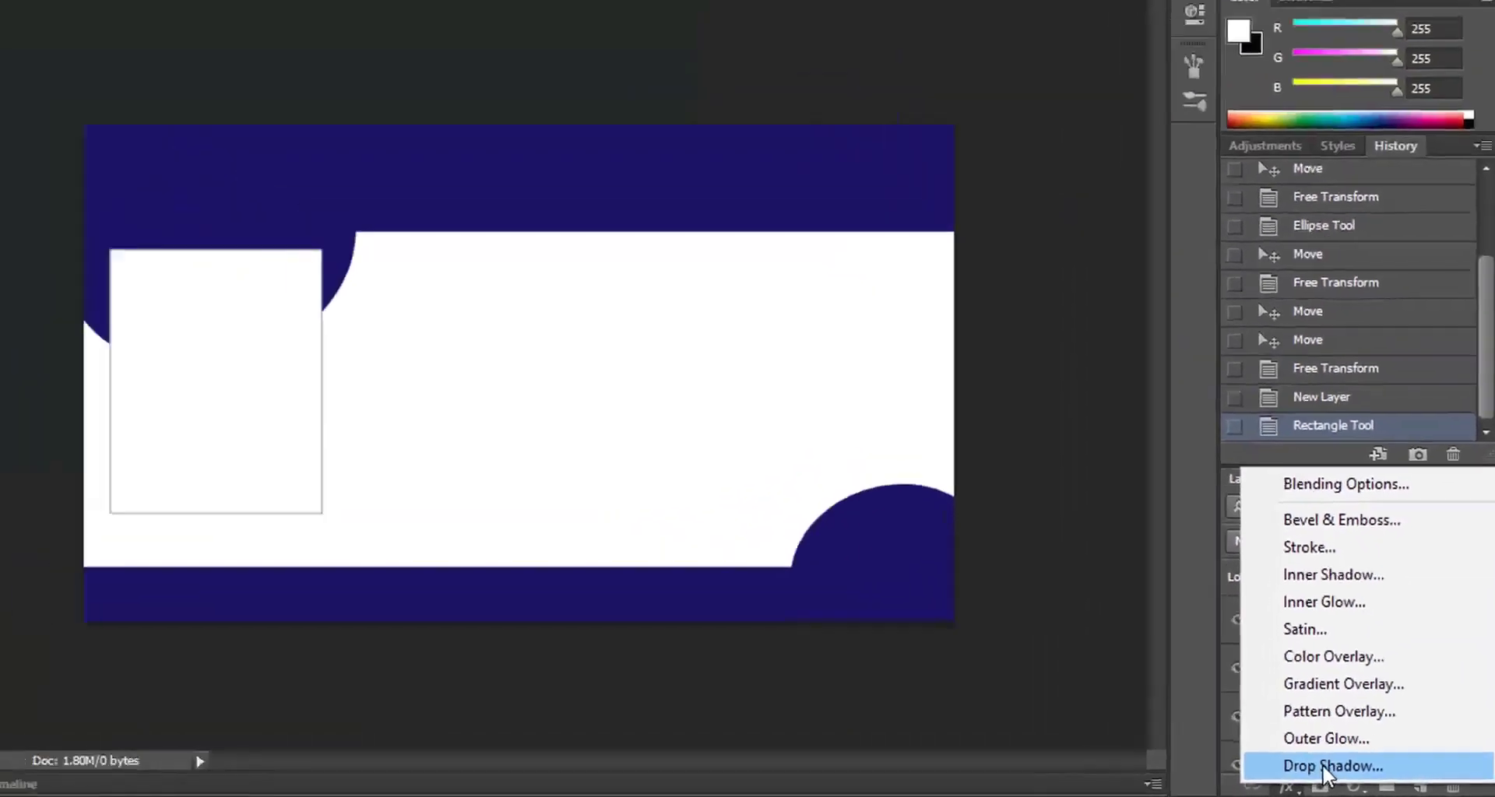
pyautogui.click(1256, 759)
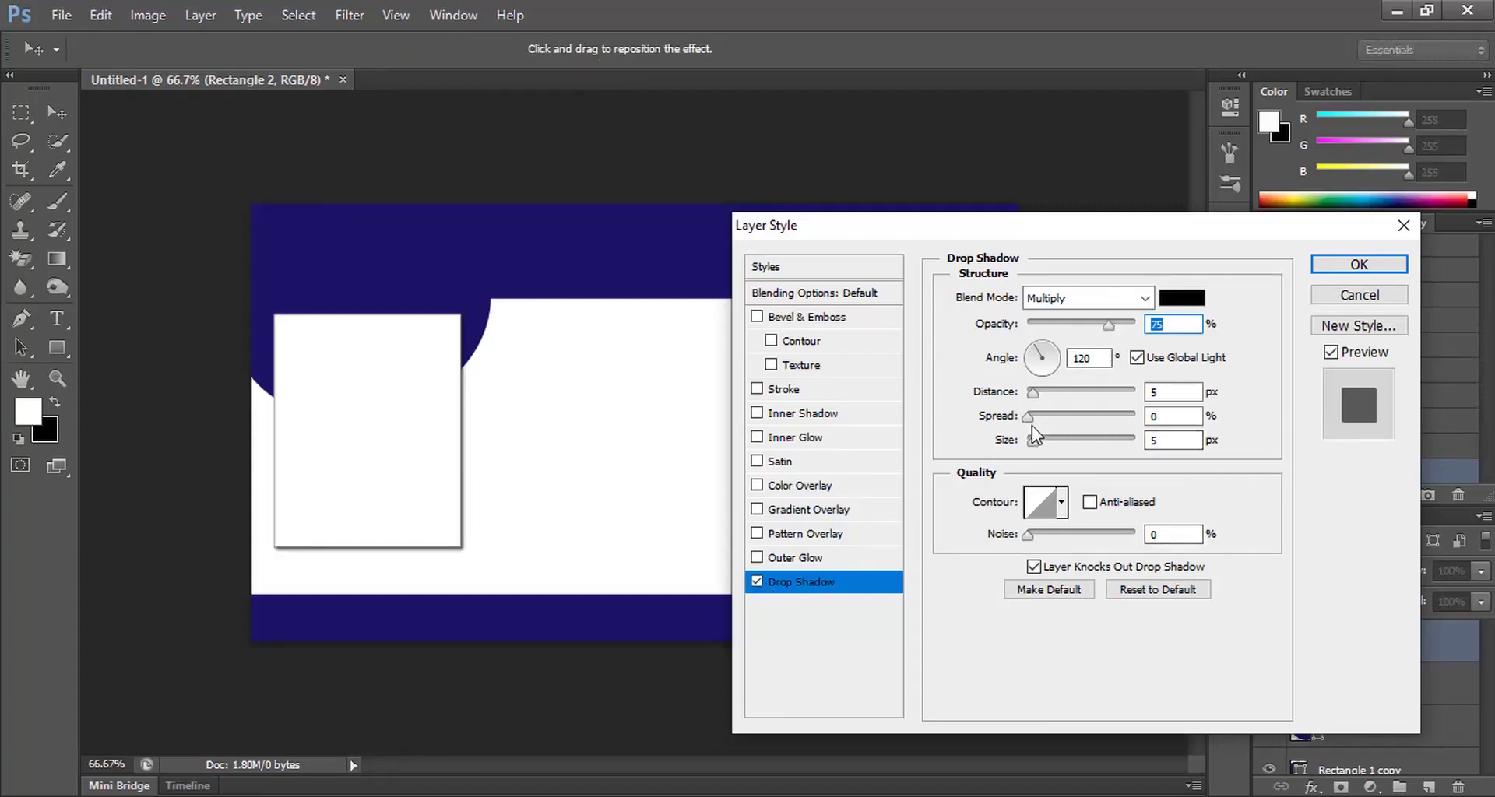
pyautogui.moveTo(1032, 440); pyautogui.dragTo(1042, 442)
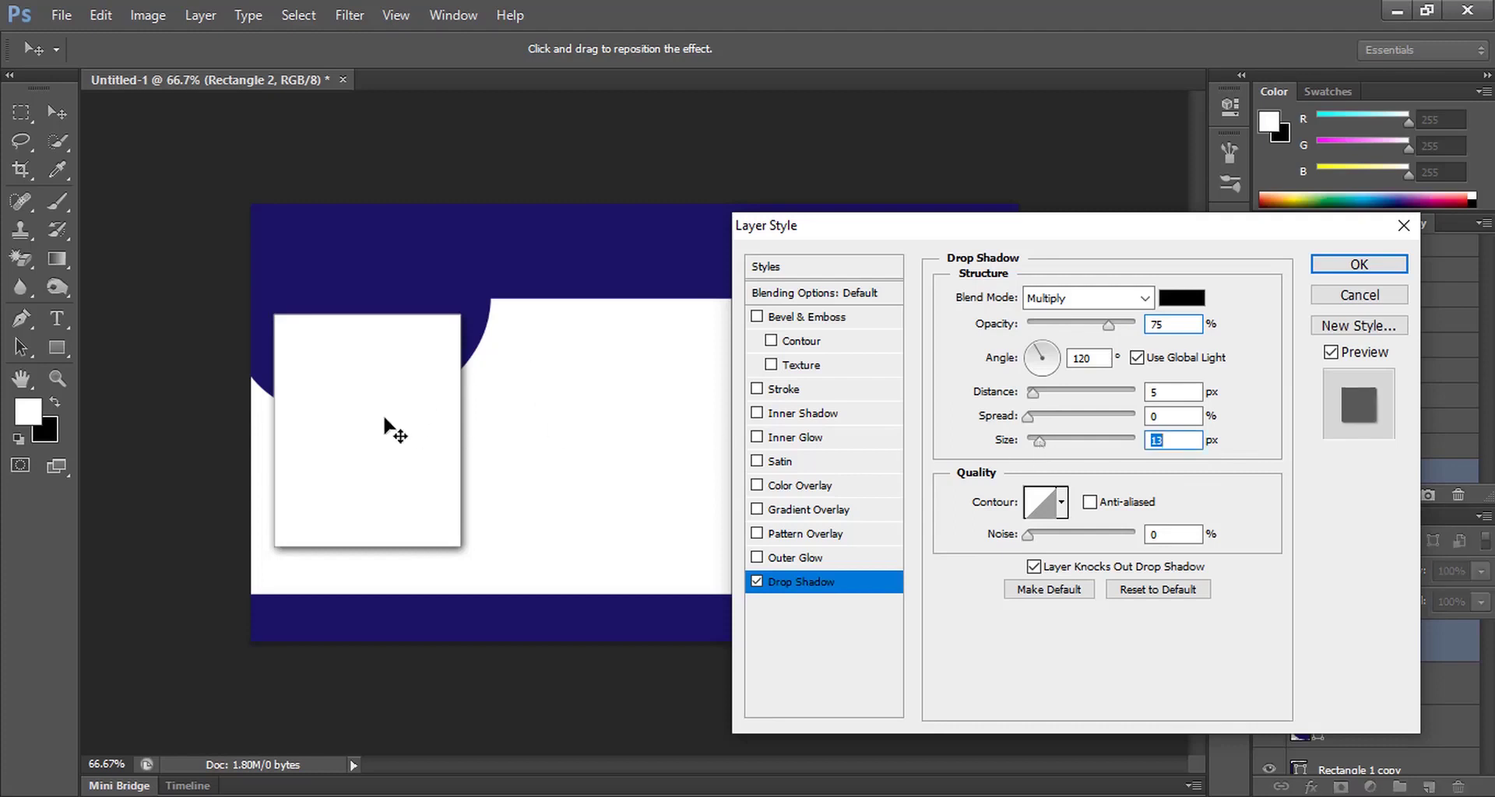
pyautogui.click(1359, 265)
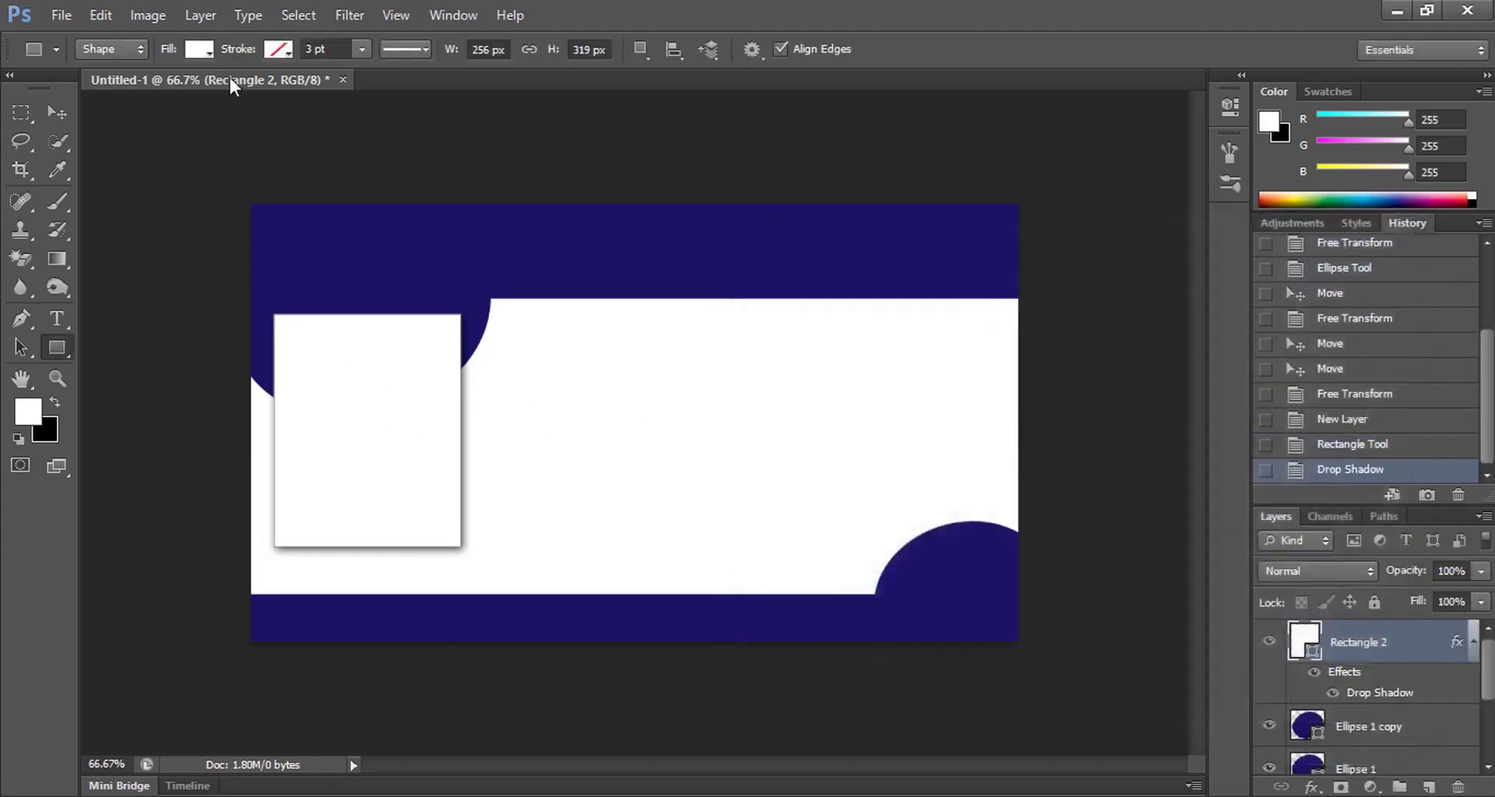
# Open the A222.jpg portrait and copy the entire image
pyautogui.moveTo(230, 77); pyautogui.dragTo(234, 148)
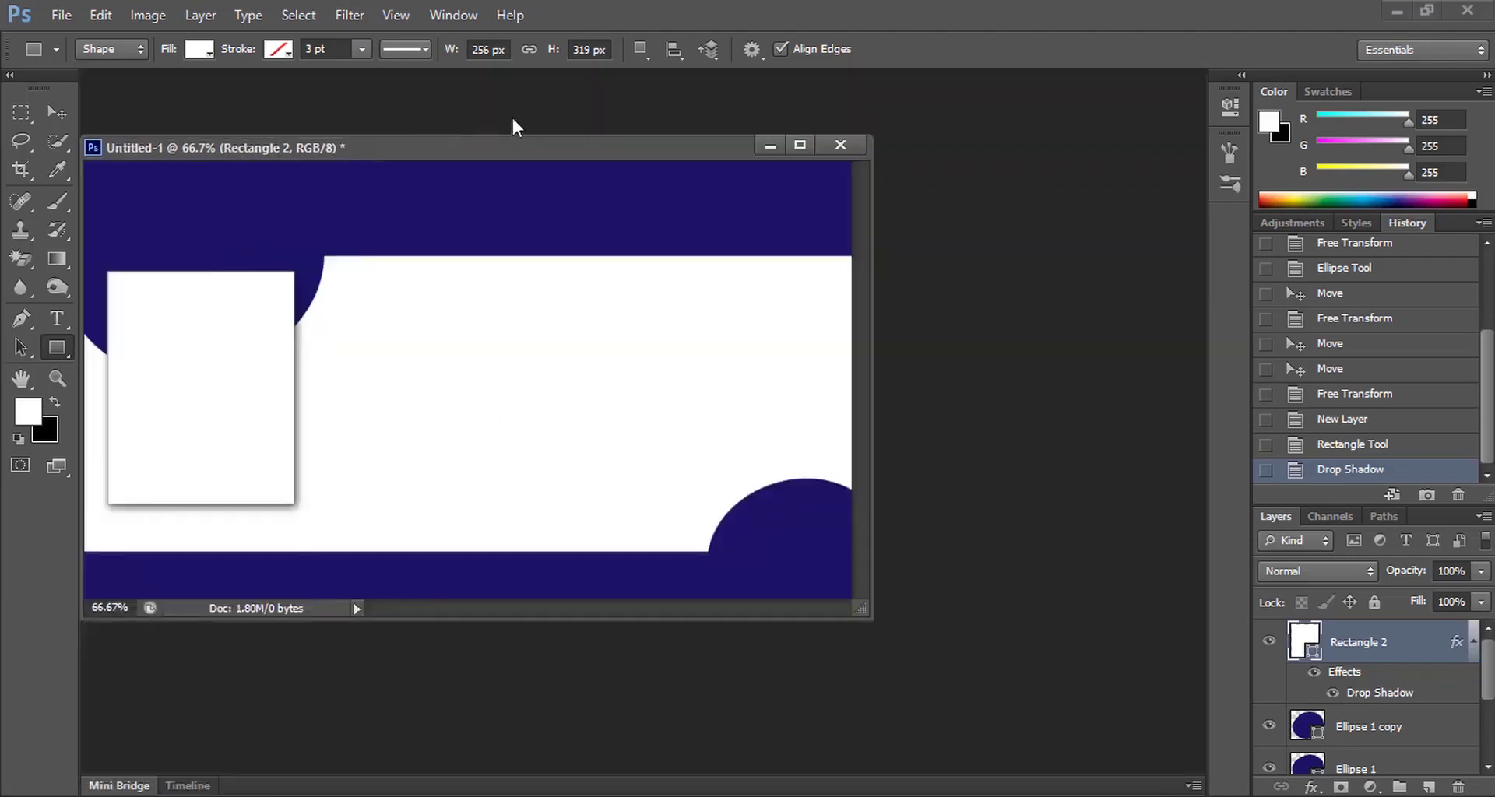
pyautogui.hotkey('ctrl', 'o')
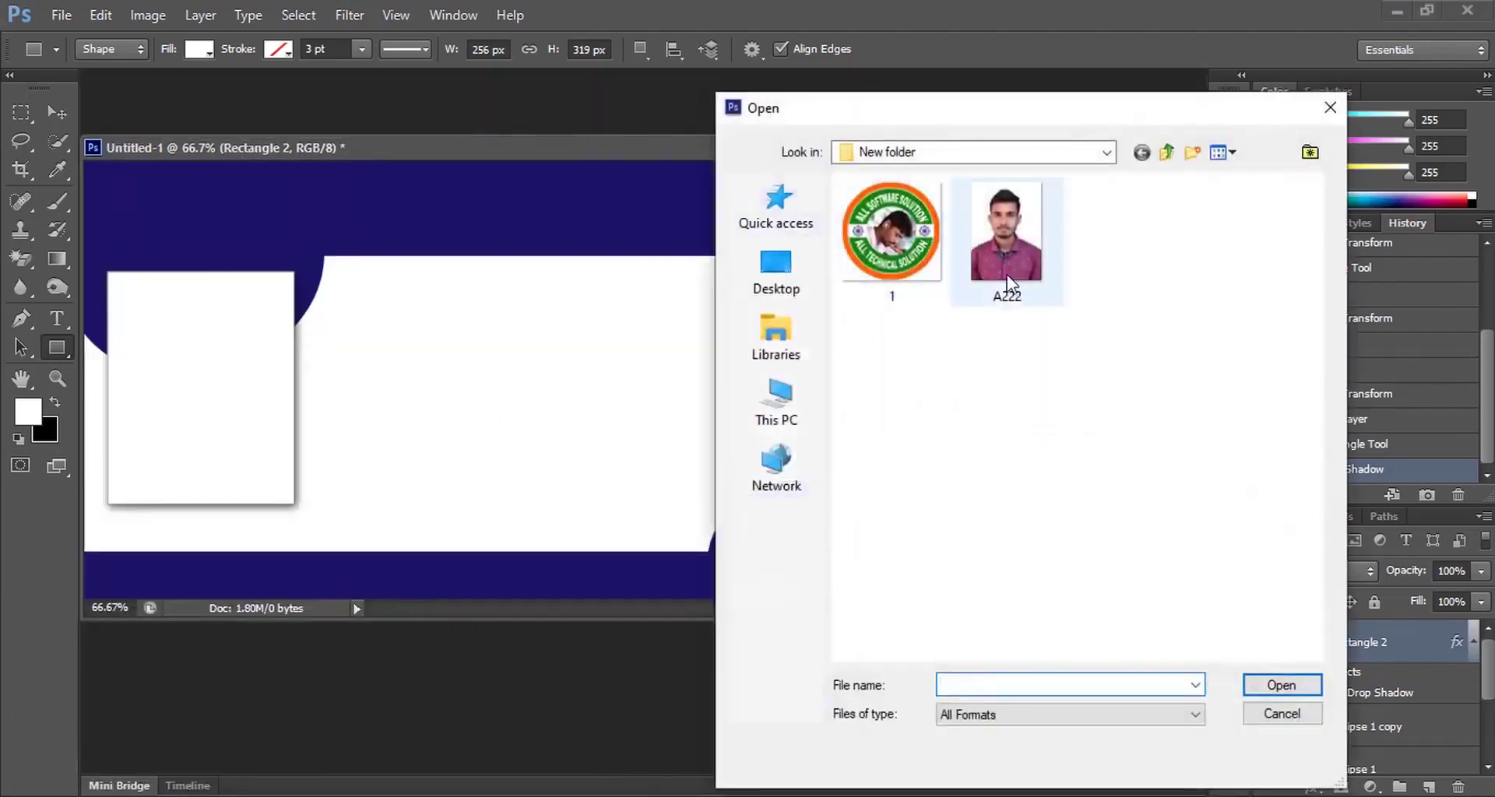
pyautogui.click(1007, 241)
pyautogui.click(1281, 684)
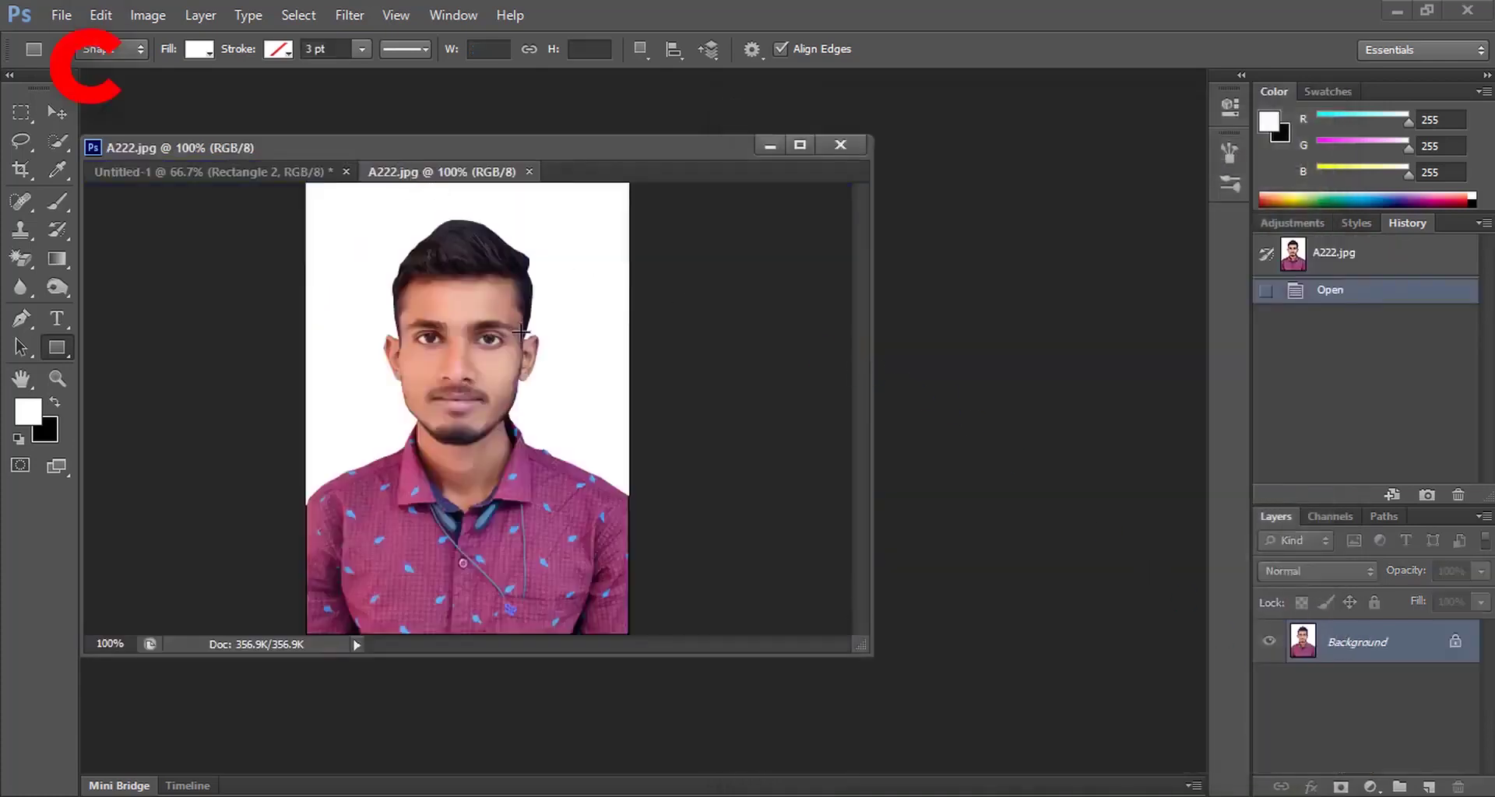
pyautogui.hotkey('ctrl', 'a')
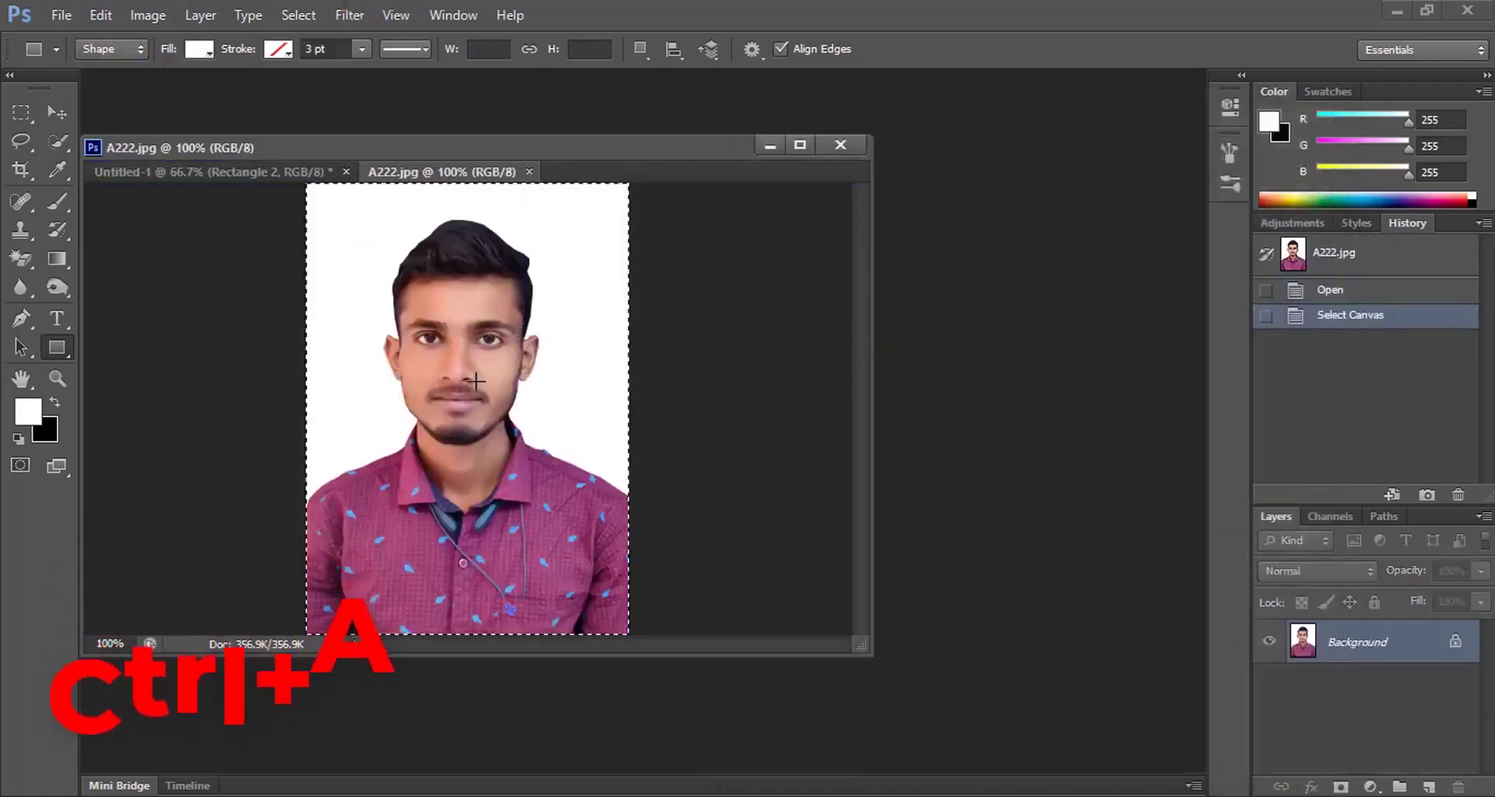
pyautogui.hotkey('ctrl', 'c')
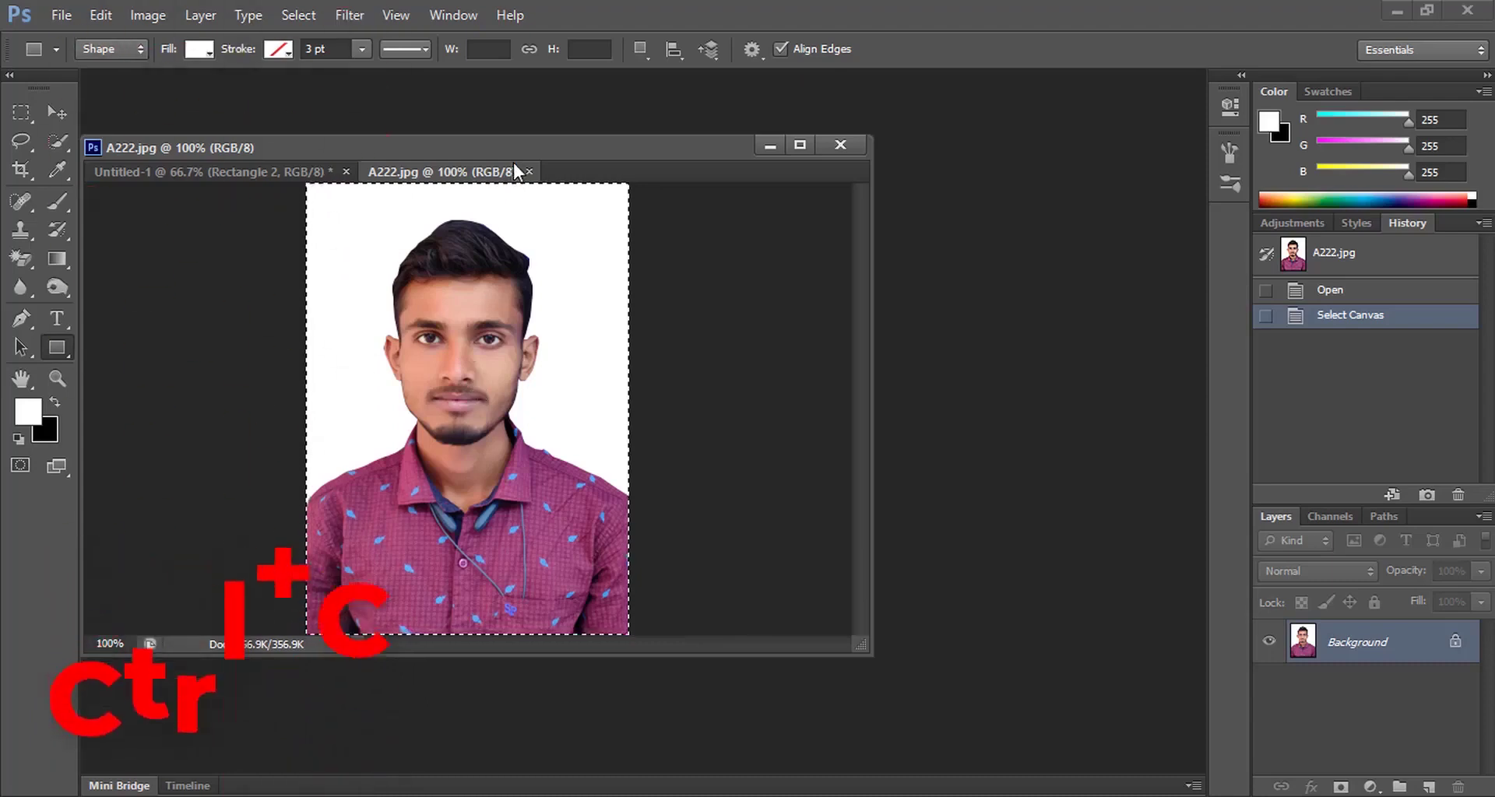
# Paste the portrait into the Untitled-1 card as a new layer
pyautogui.moveTo(513, 155); pyautogui.dragTo(766, 178)
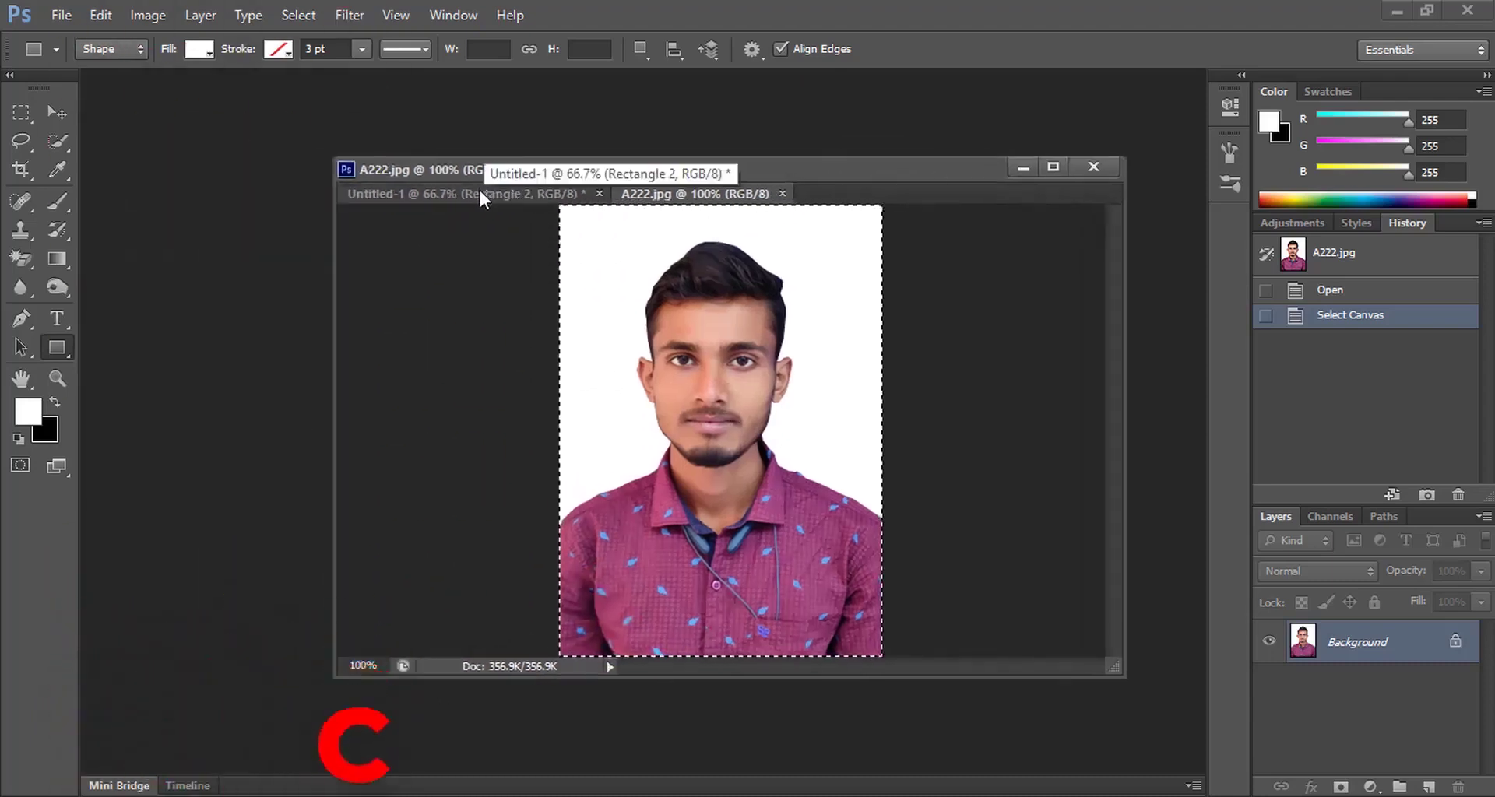
pyautogui.click(478, 190)
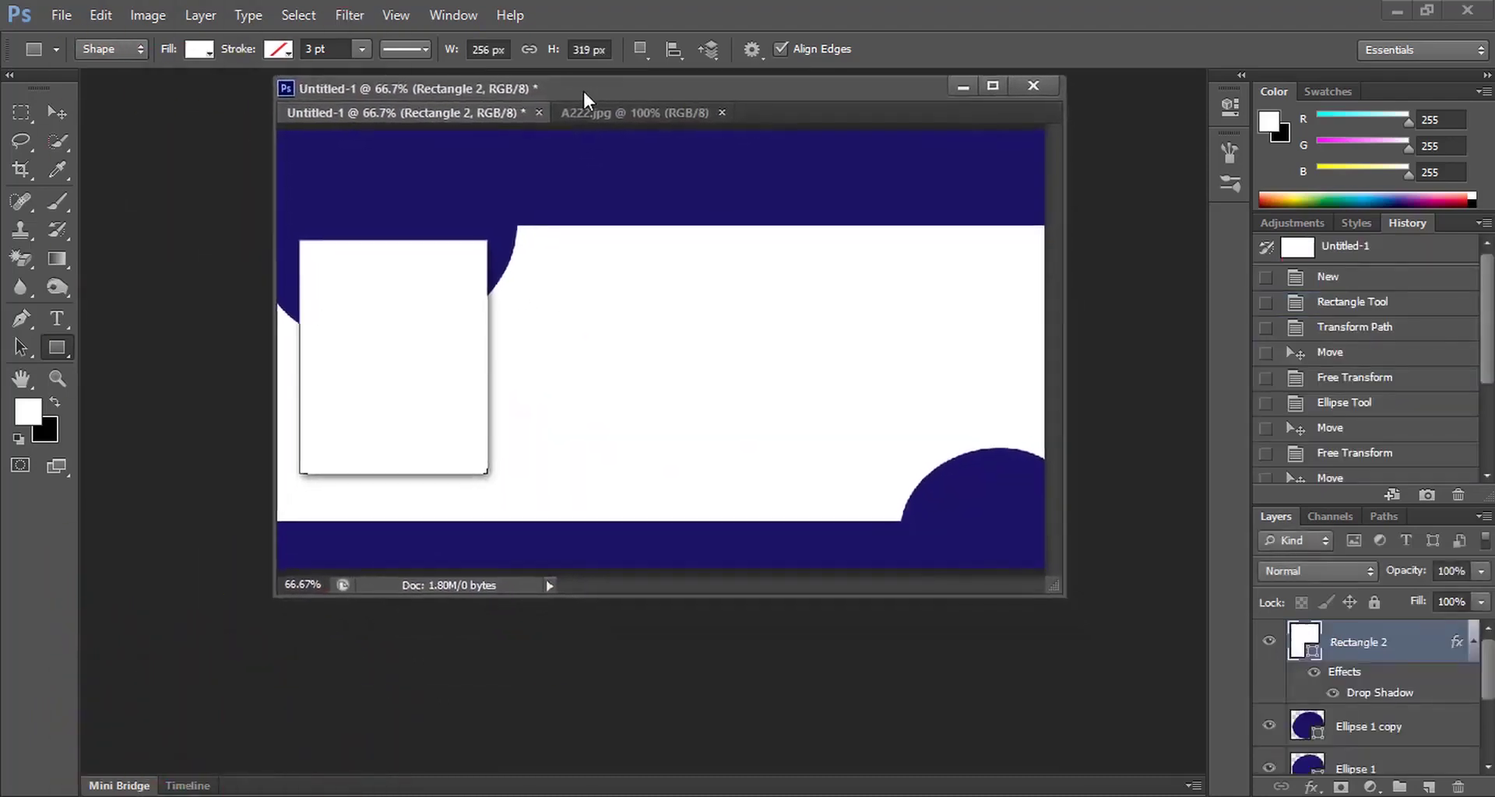
pyautogui.moveTo(644, 170); pyautogui.dragTo(581, 84)
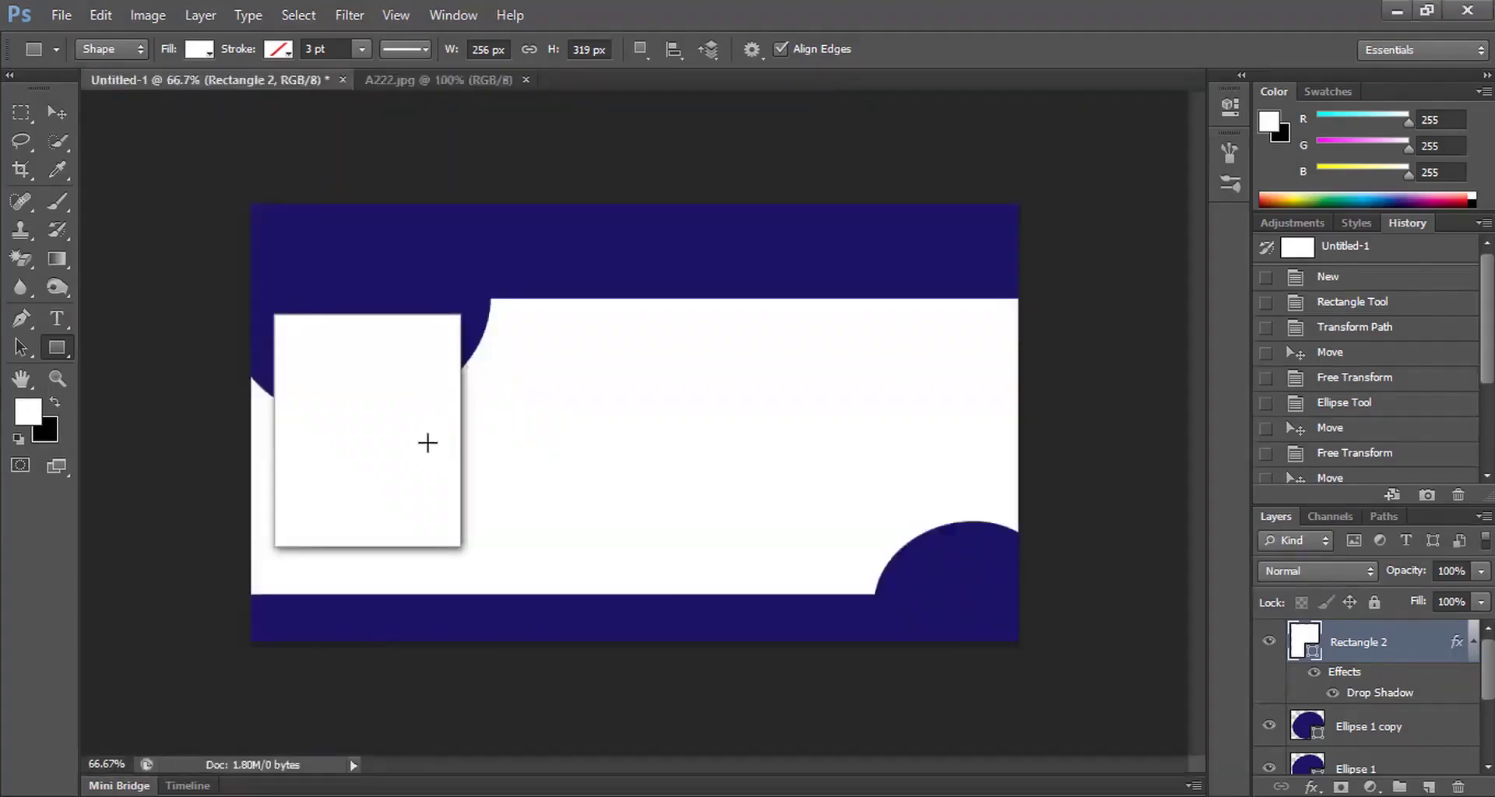
pyautogui.hotkey('ctrl', 'v')
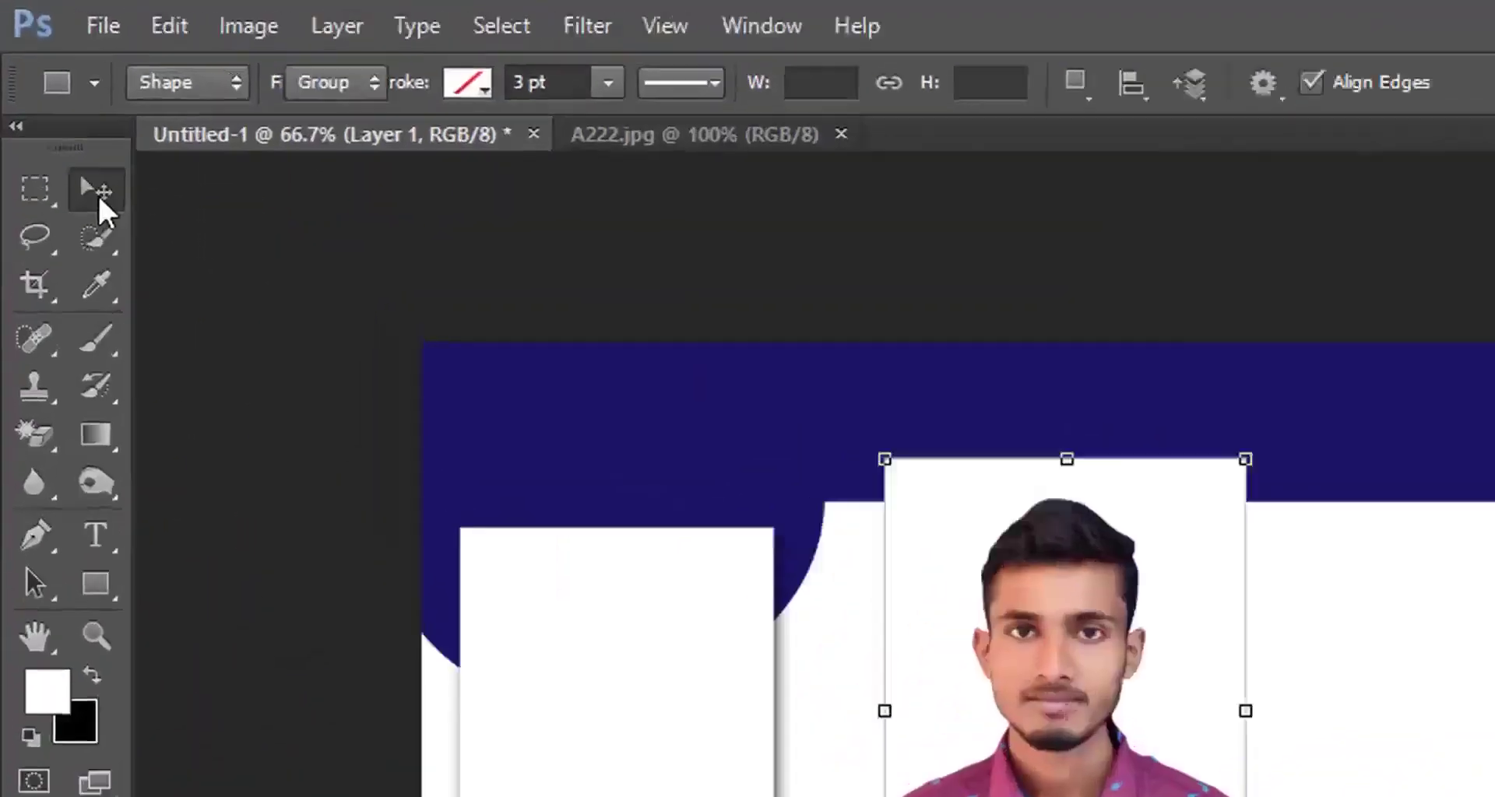
# Clip the portrait to the white frame and scale it to fit the frame
pyautogui.click(57, 112)
pyautogui.moveTo(649, 524); pyautogui.dragTo(397, 518)
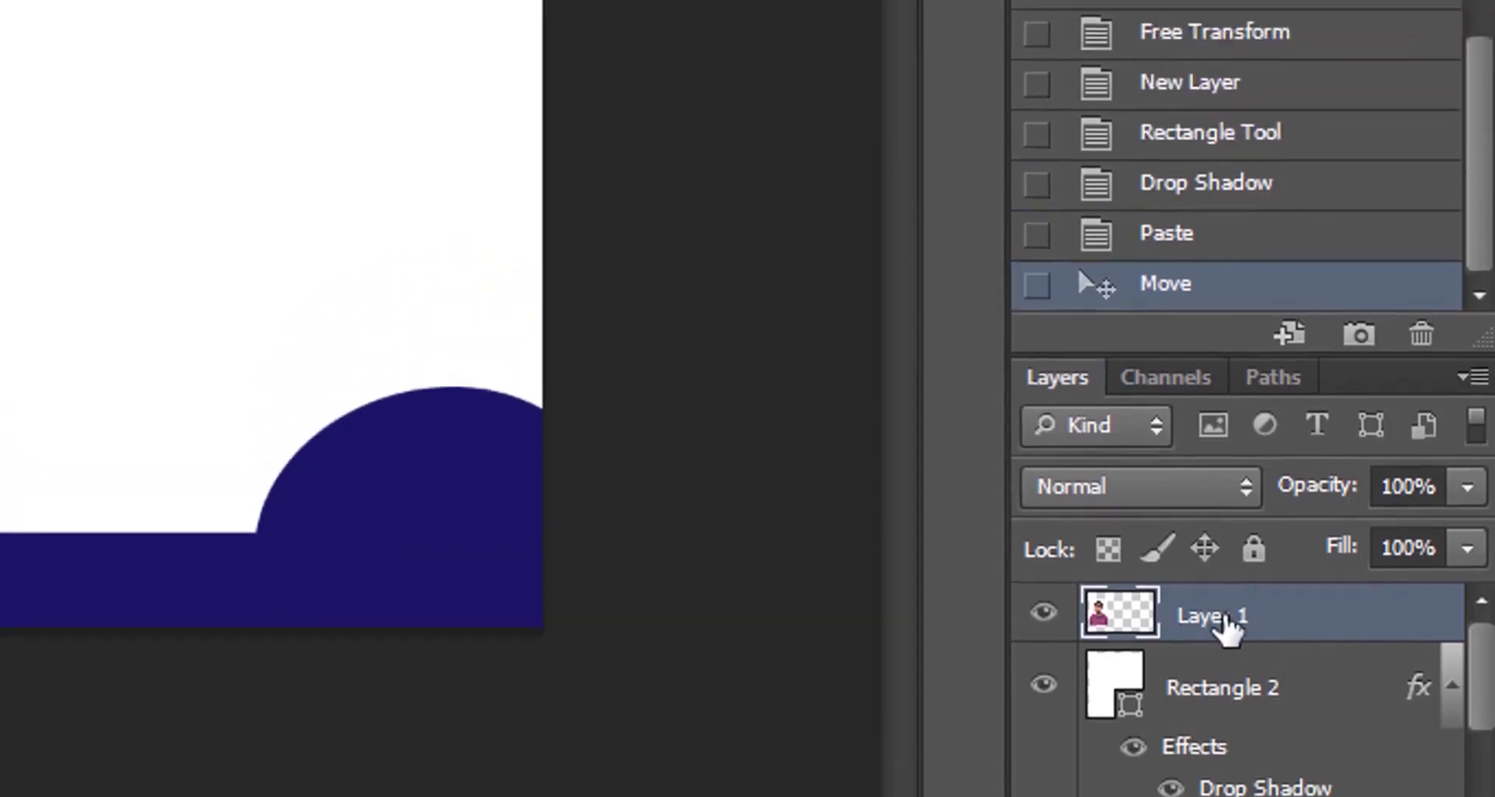
pyautogui.rightClick(1225, 479)
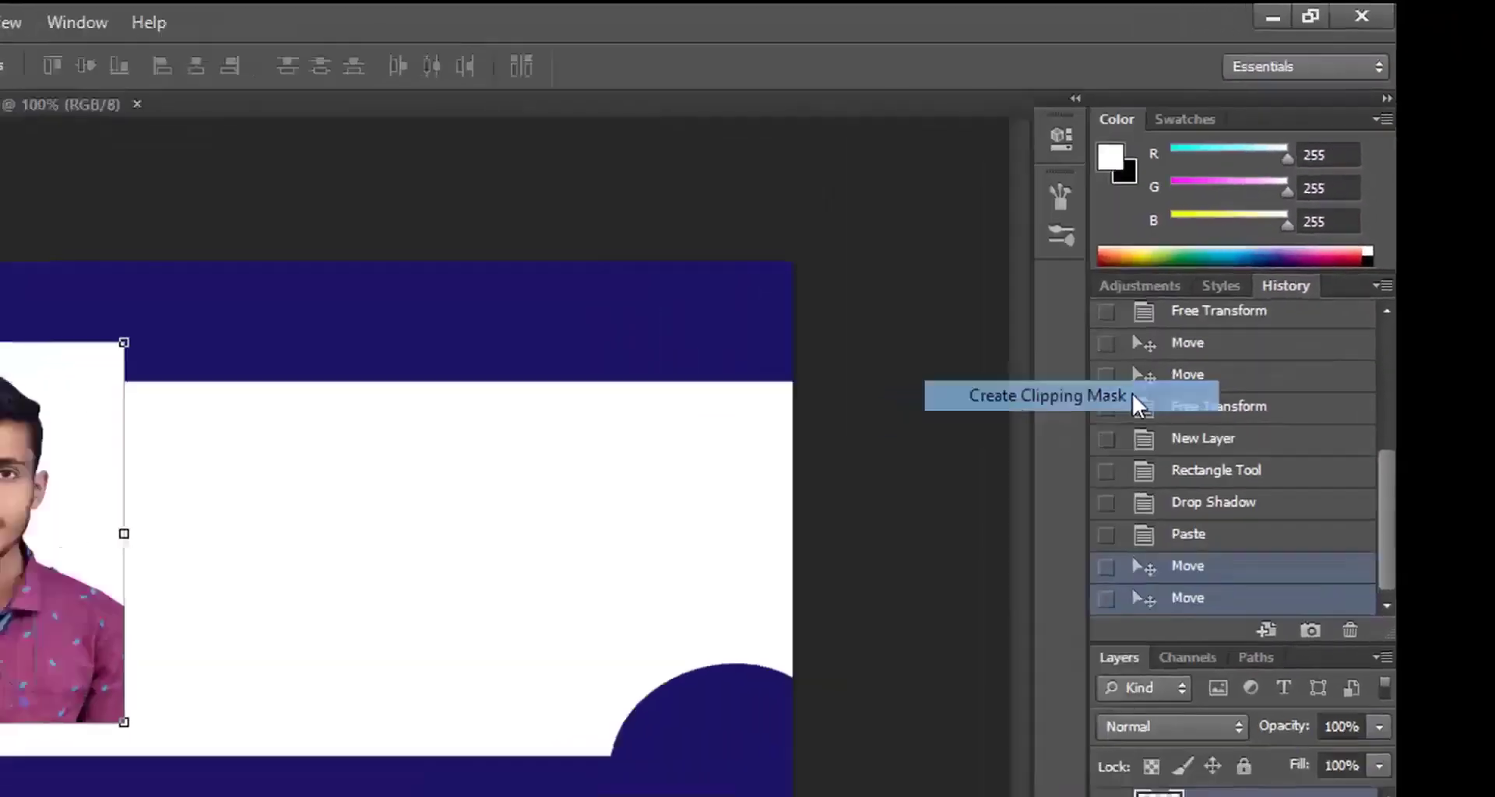
pyautogui.click(999, 471)
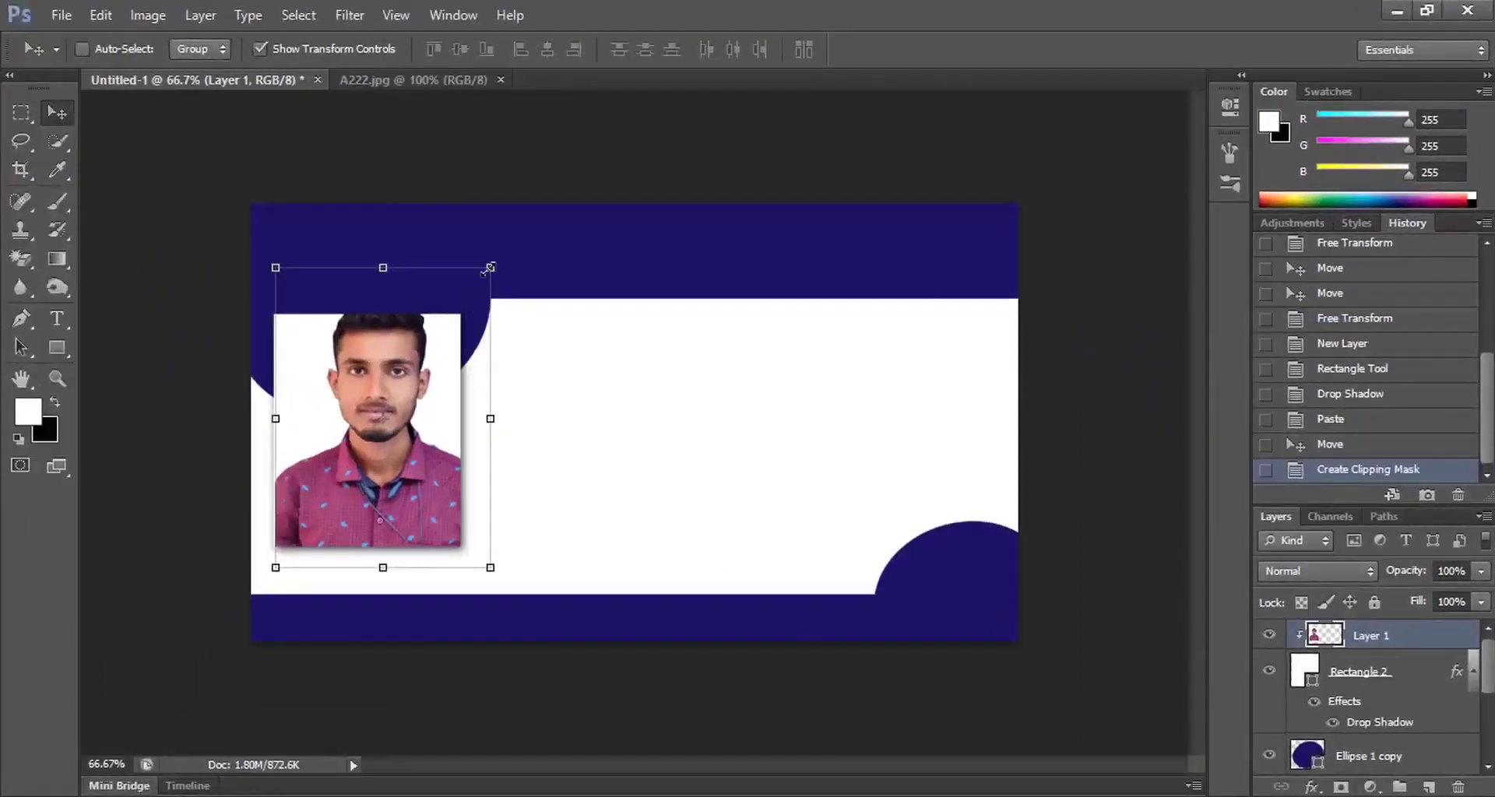
pyautogui.moveTo(489, 266)
pyautogui.mouseDown()
pyautogui.moveTo(460, 310)
pyautogui.moveTo(482, 279)
pyautogui.mouseUp()
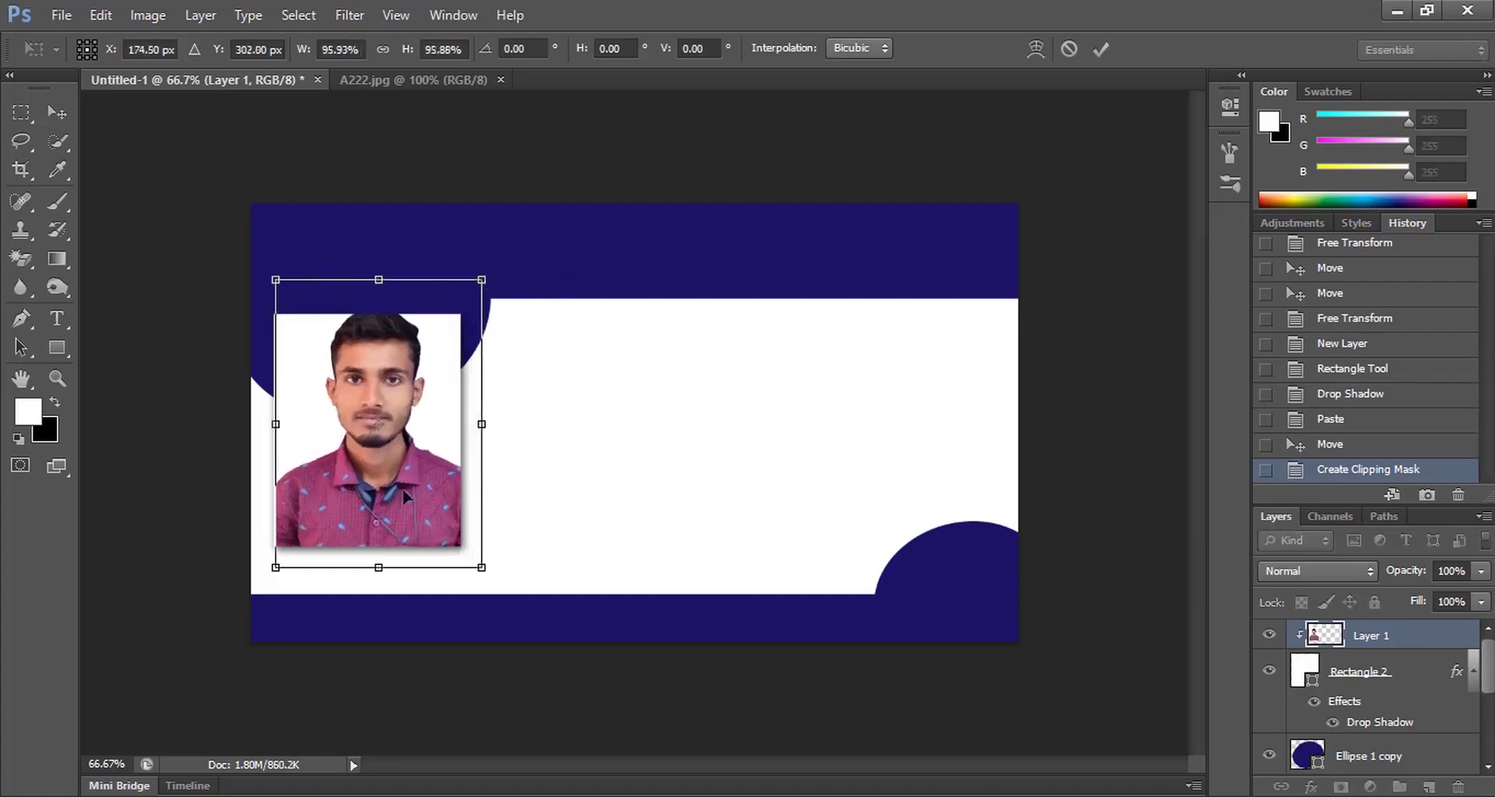
pyautogui.moveTo(405, 489); pyautogui.dragTo(405, 505)
pyautogui.press('Return')
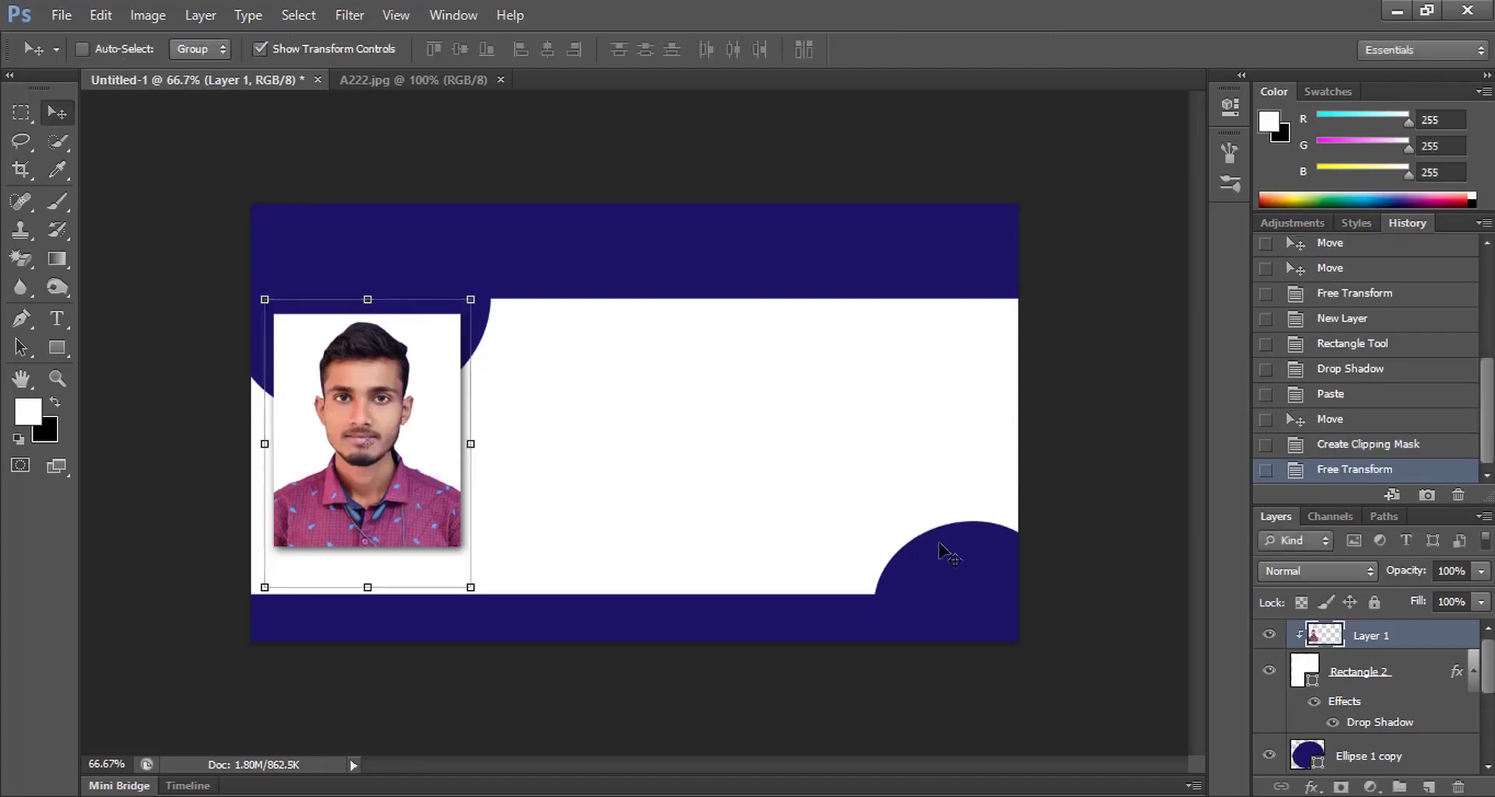
# Close the A222.jpg photo document
pyautogui.moveTo(274, 85); pyautogui.dragTo(282, 176)
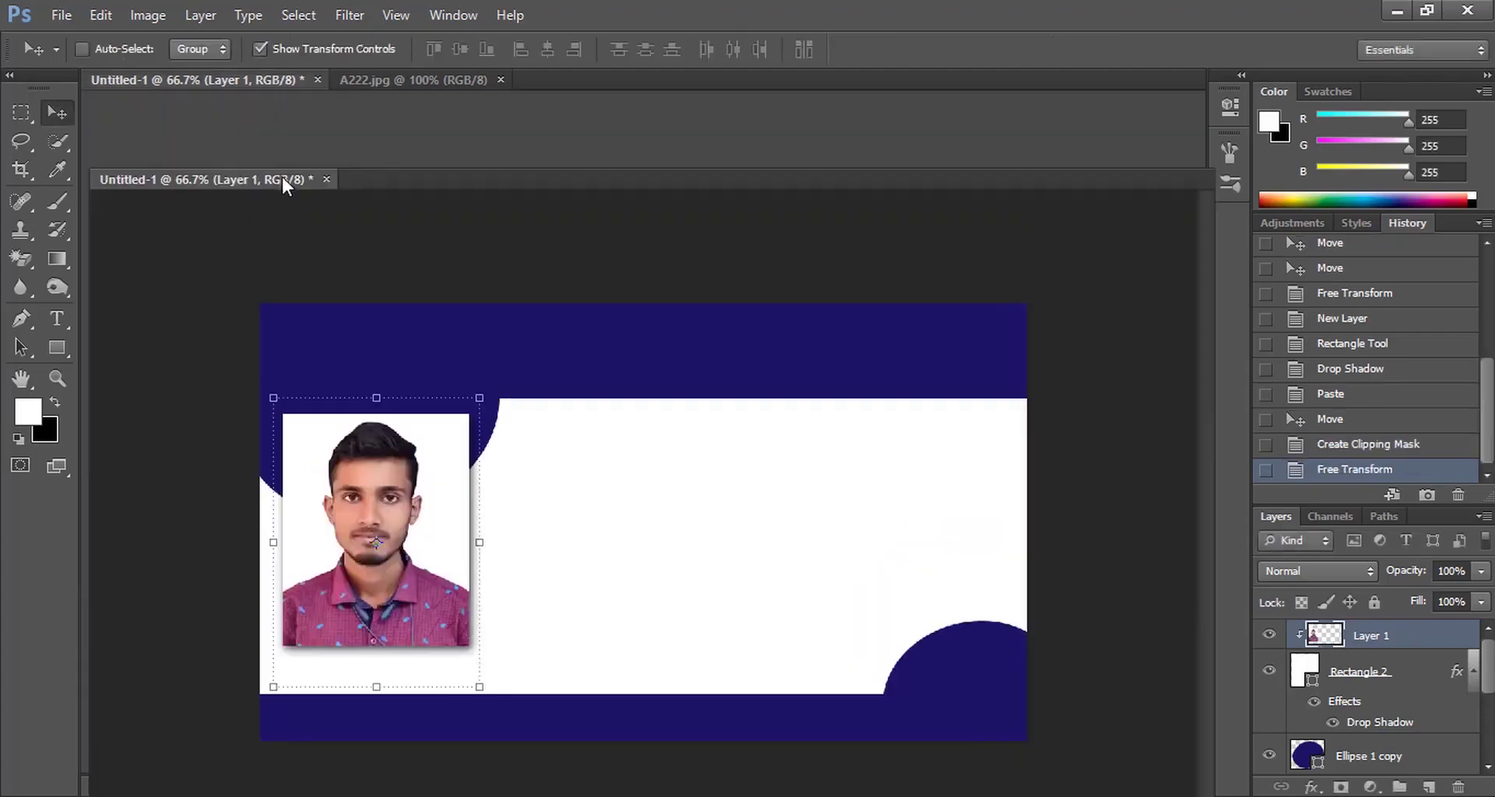
pyautogui.moveTo(198, 78); pyautogui.dragTo(508, 181)
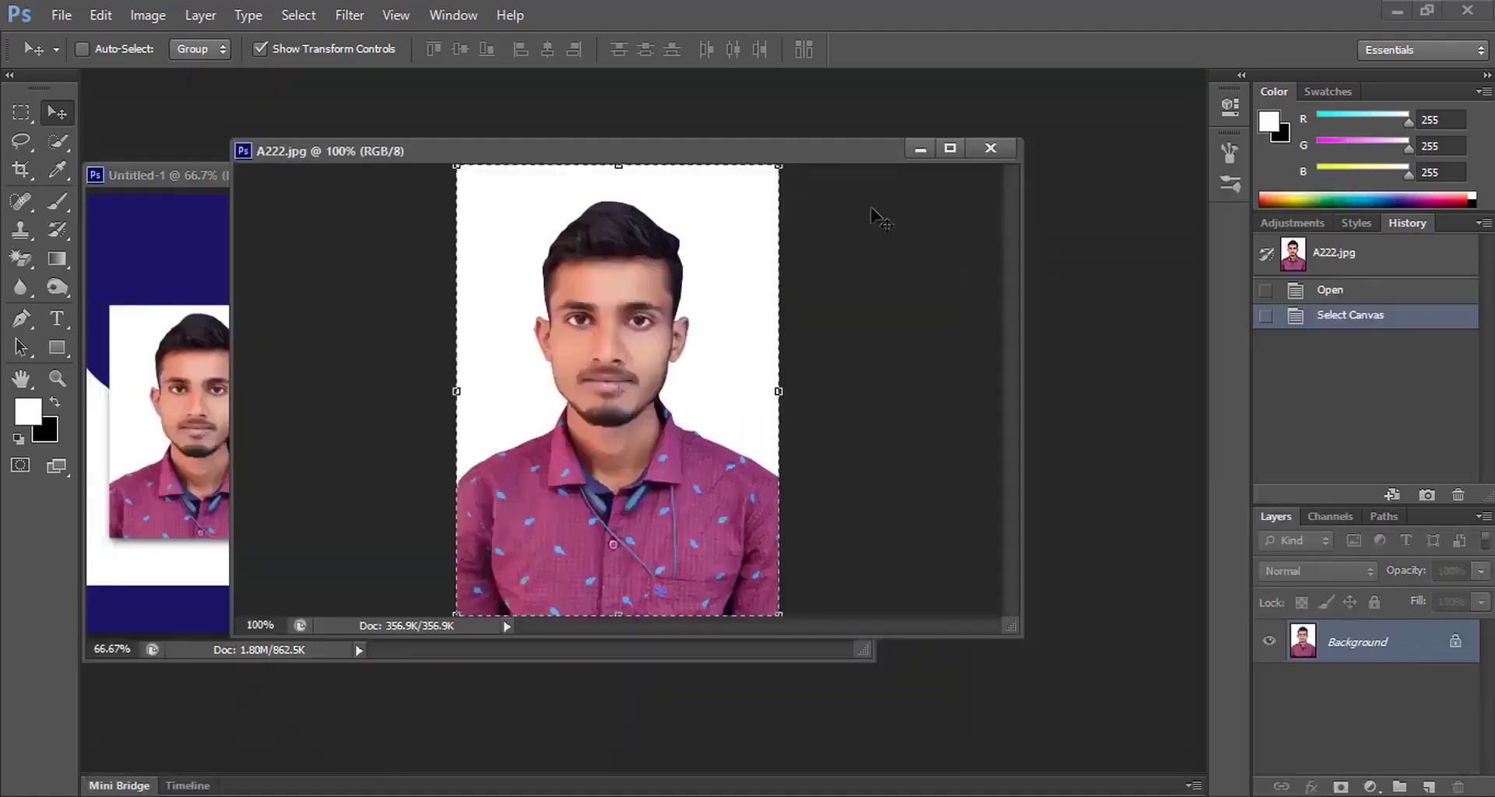
pyautogui.click(990, 149)
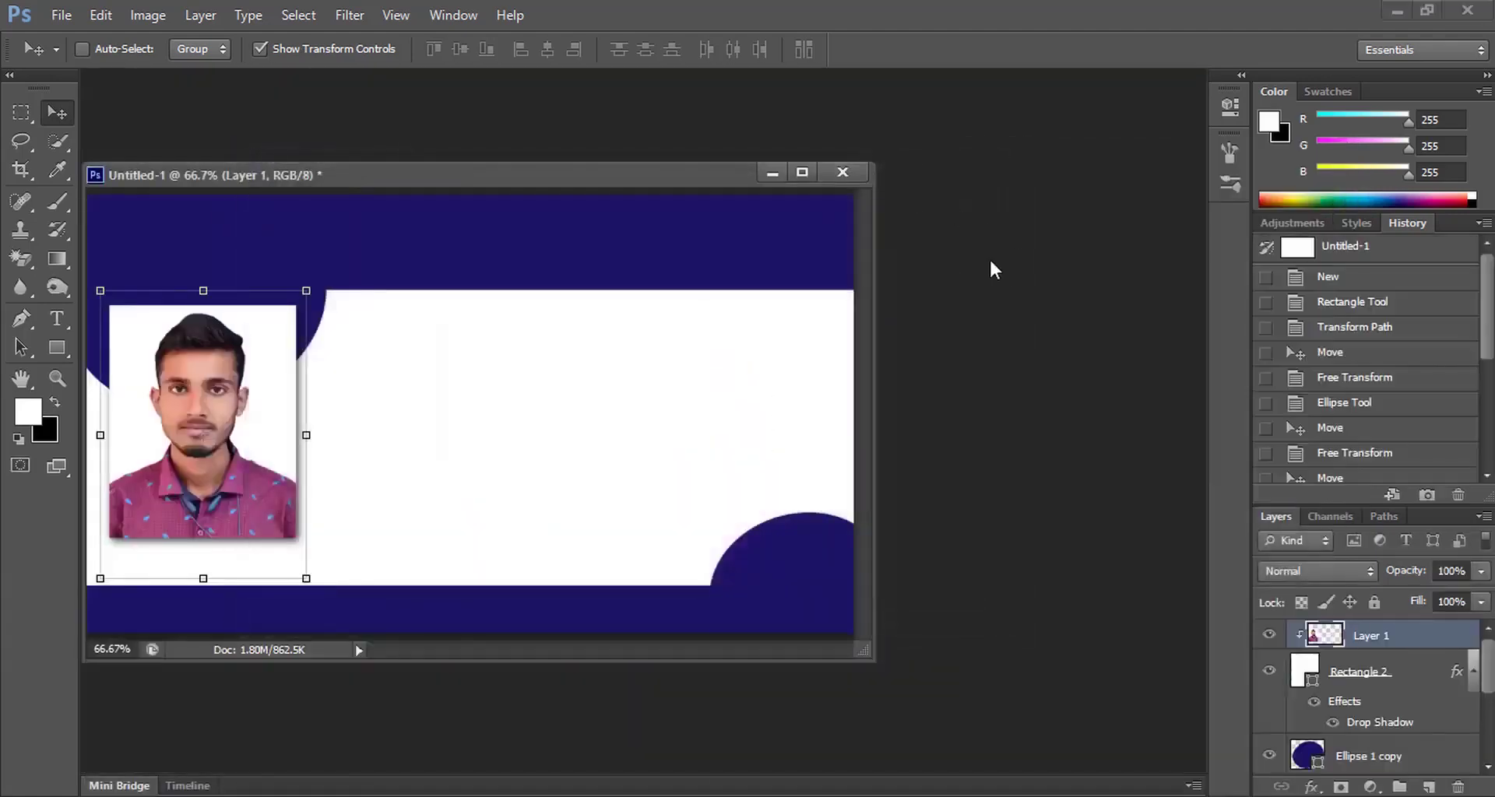
# Open the logo badge image, copy all of it, and close it
pyautogui.hotkey('ctrl', 'o')
pyautogui.click(877, 249)
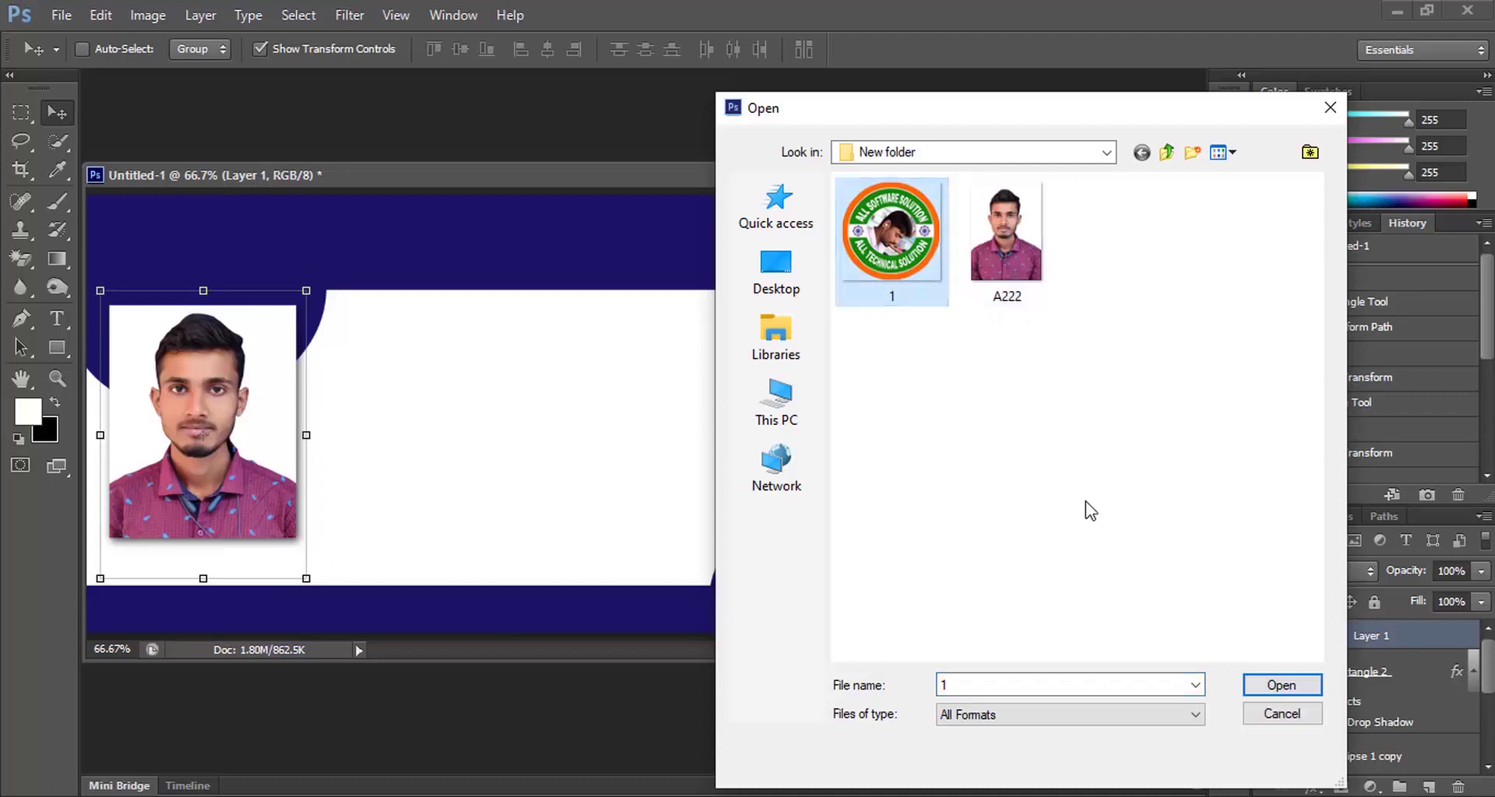
pyautogui.click(1290, 692)
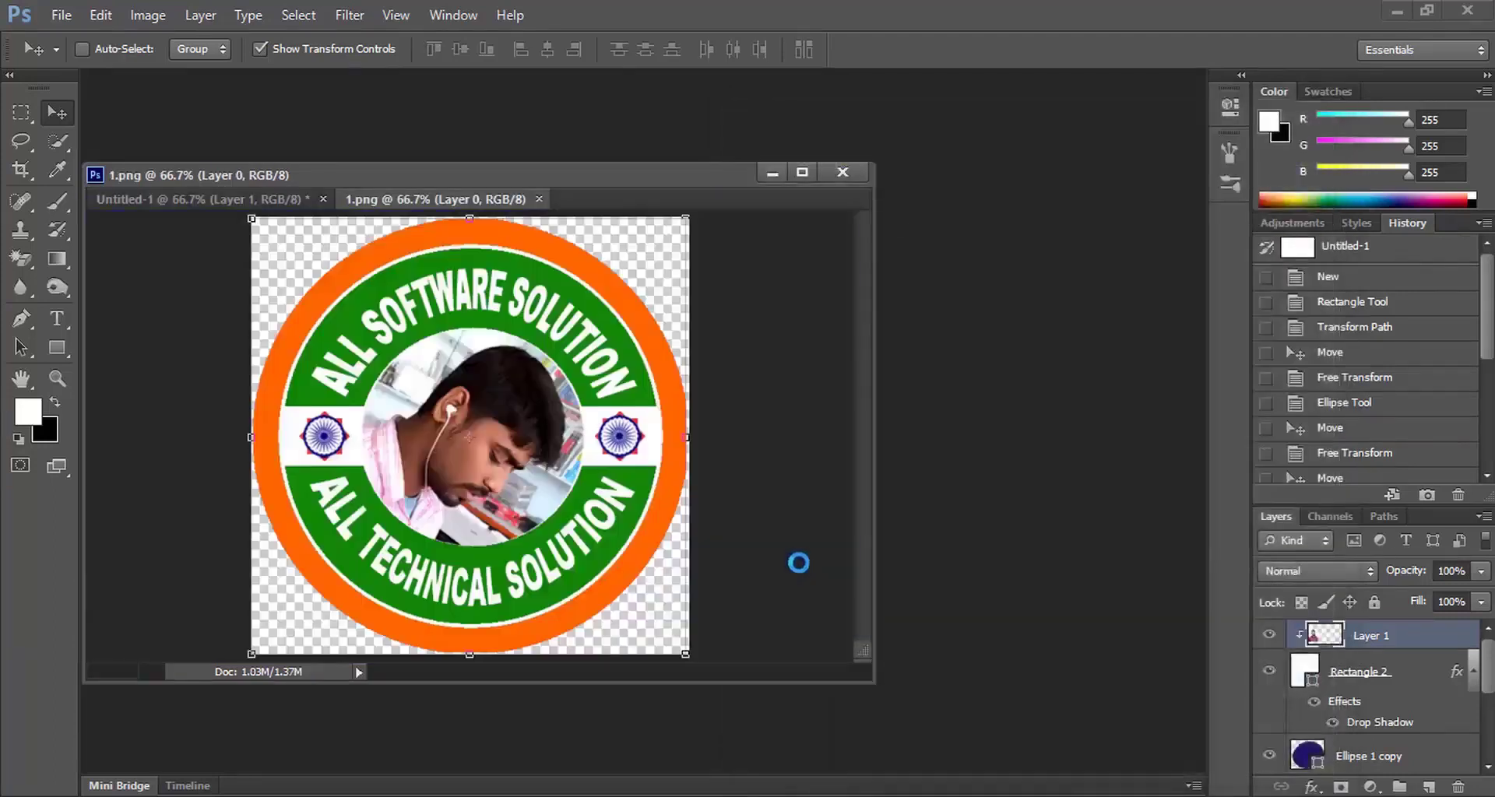
pyautogui.hotkey('ctrl', 'a')
pyautogui.hotkey('ctrl', 'd')
pyautogui.hotkey('ctrl', 'a')
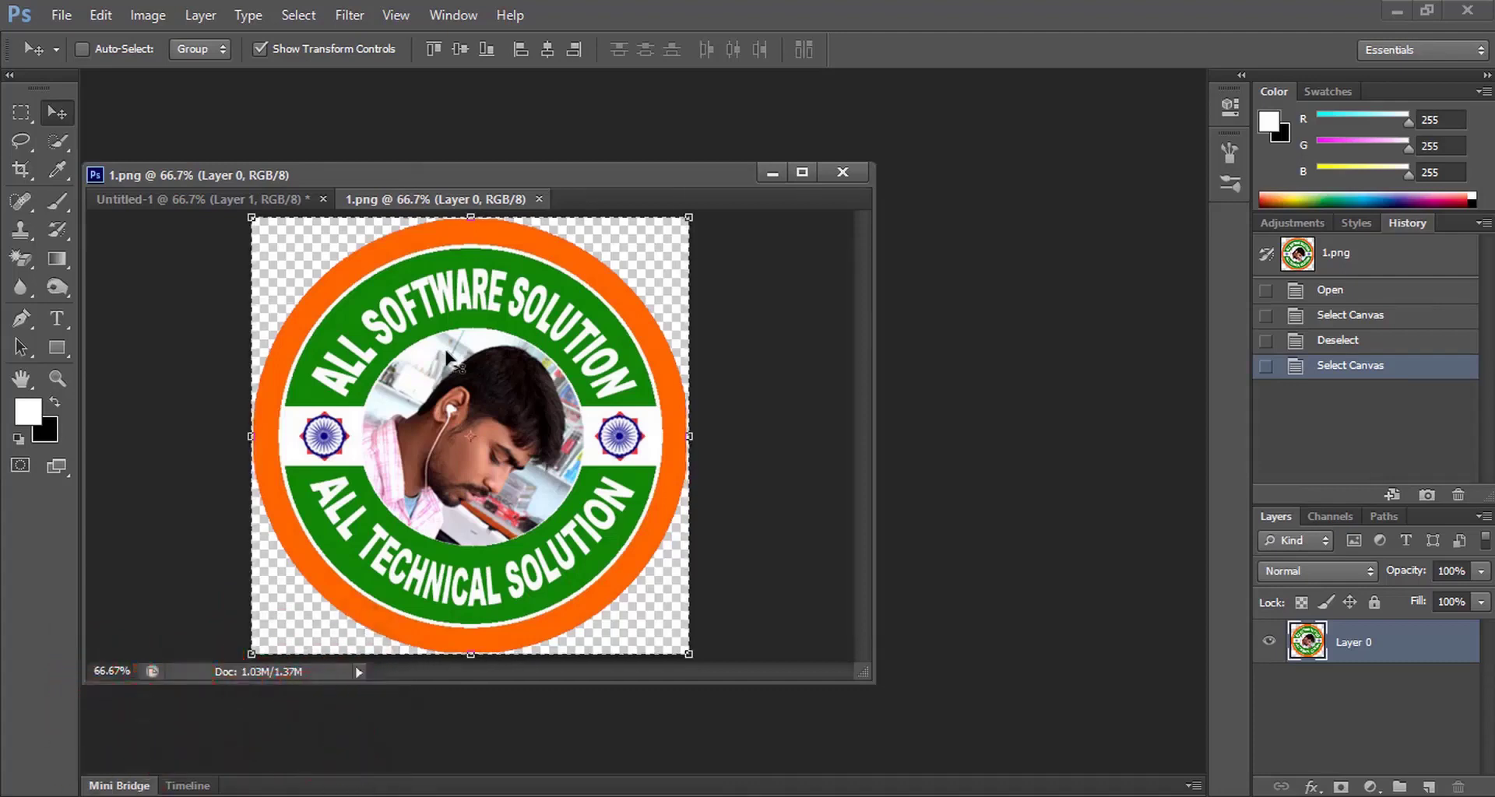
pyautogui.hotkey('ctrl', 'c')
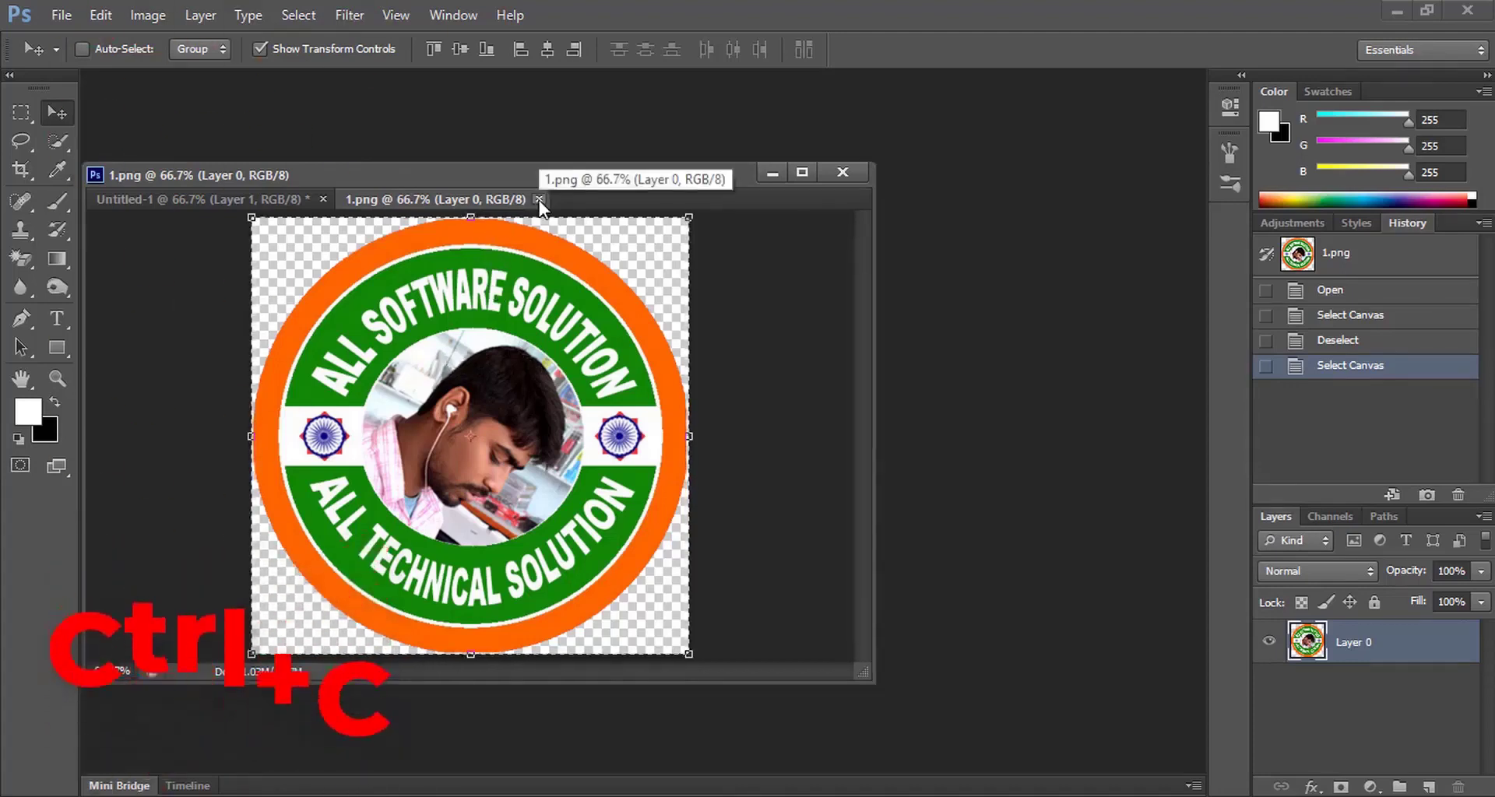
pyautogui.click(539, 199)
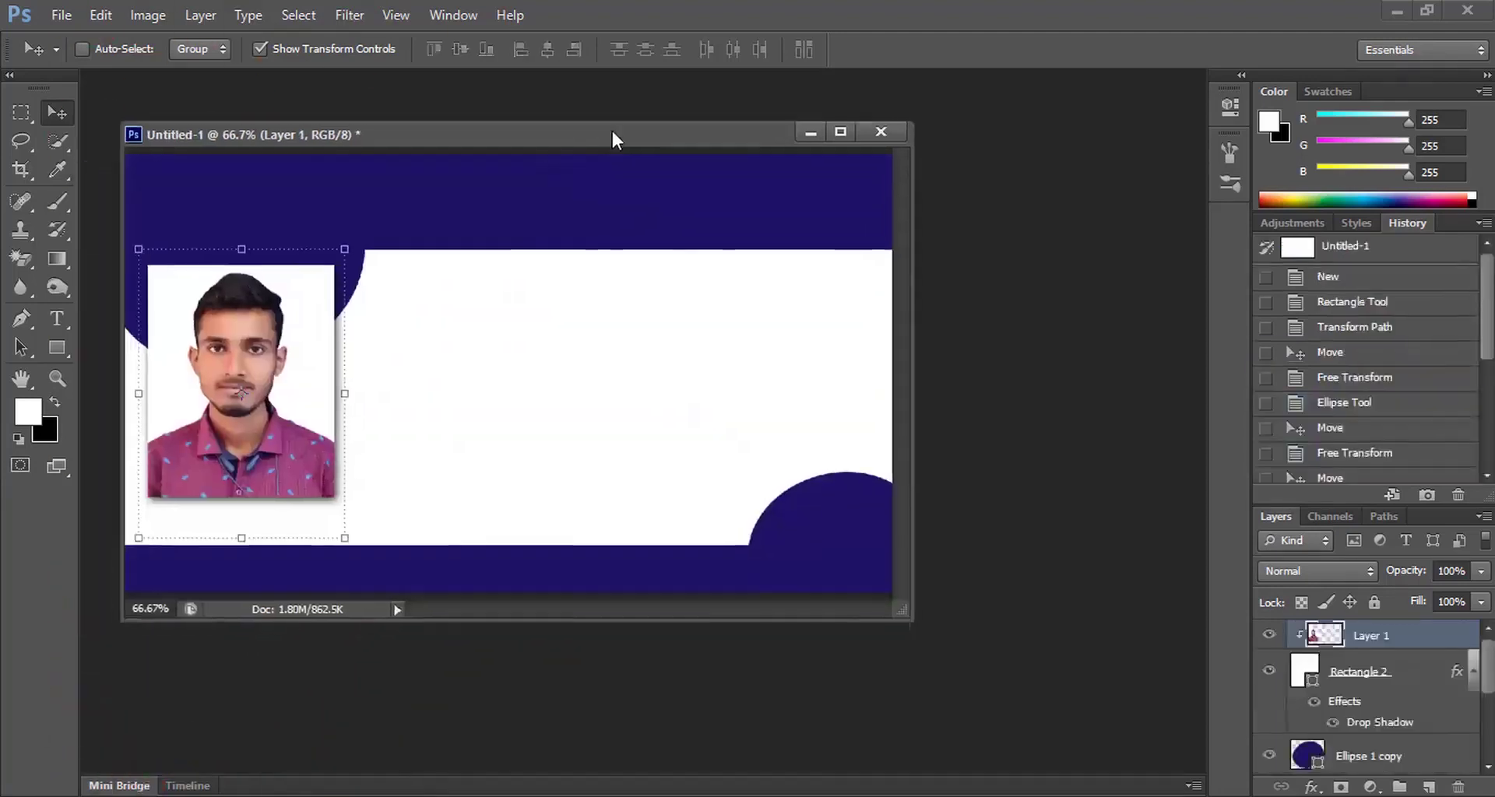
# Paste the logo on a new layer, scaled to about 41% inside the bottom-right navy circle
pyautogui.moveTo(562, 176); pyautogui.dragTo(637, 84)
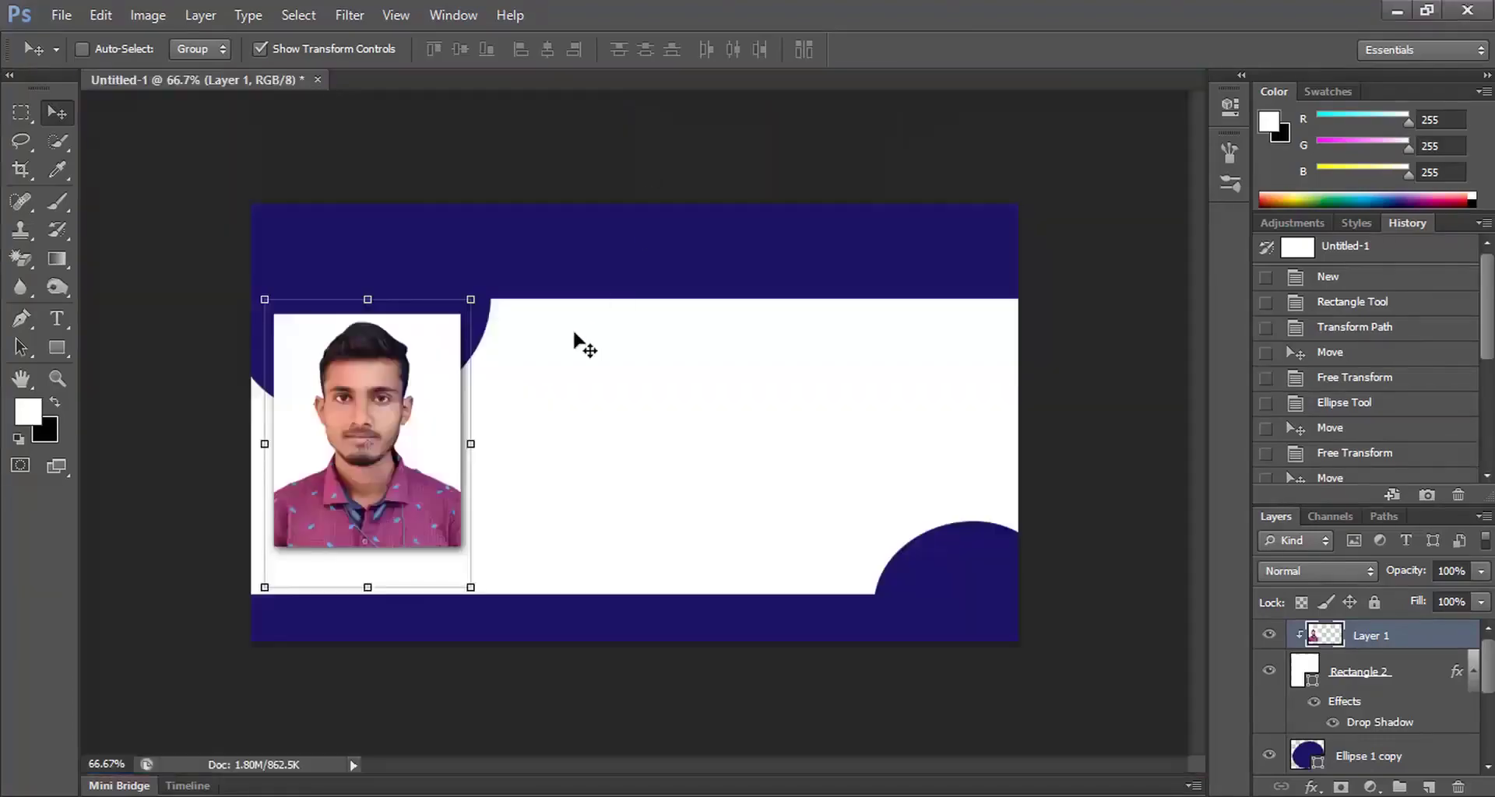
pyautogui.click(1368, 779)
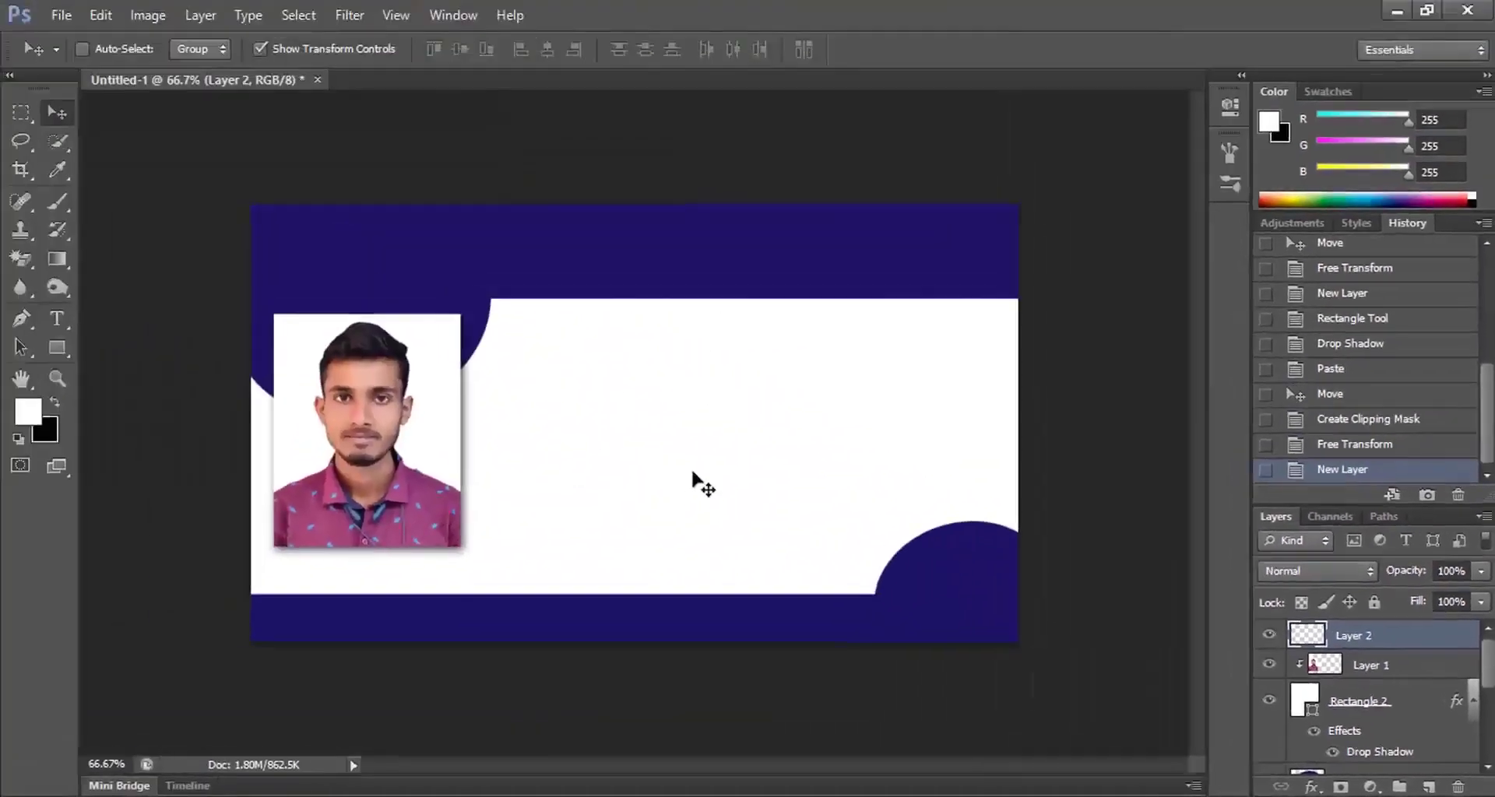
pyautogui.hotkey('ctrl', 'v')
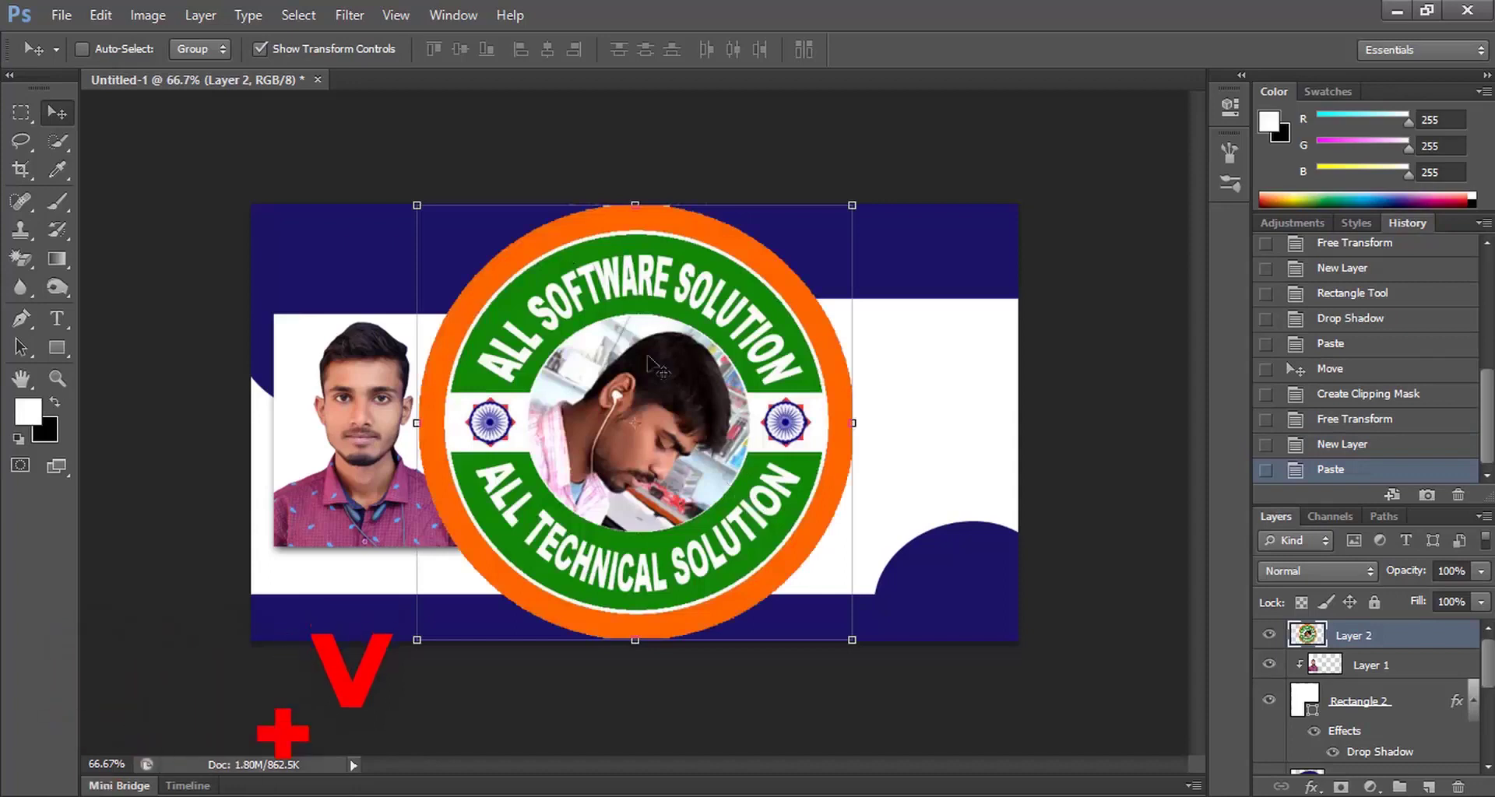
pyautogui.moveTo(852, 205)
pyautogui.mouseDown()
pyautogui.moveTo(608, 515)
pyautogui.moveTo(538, 560)
pyautogui.moveTo(964, 588)
pyautogui.mouseUp()
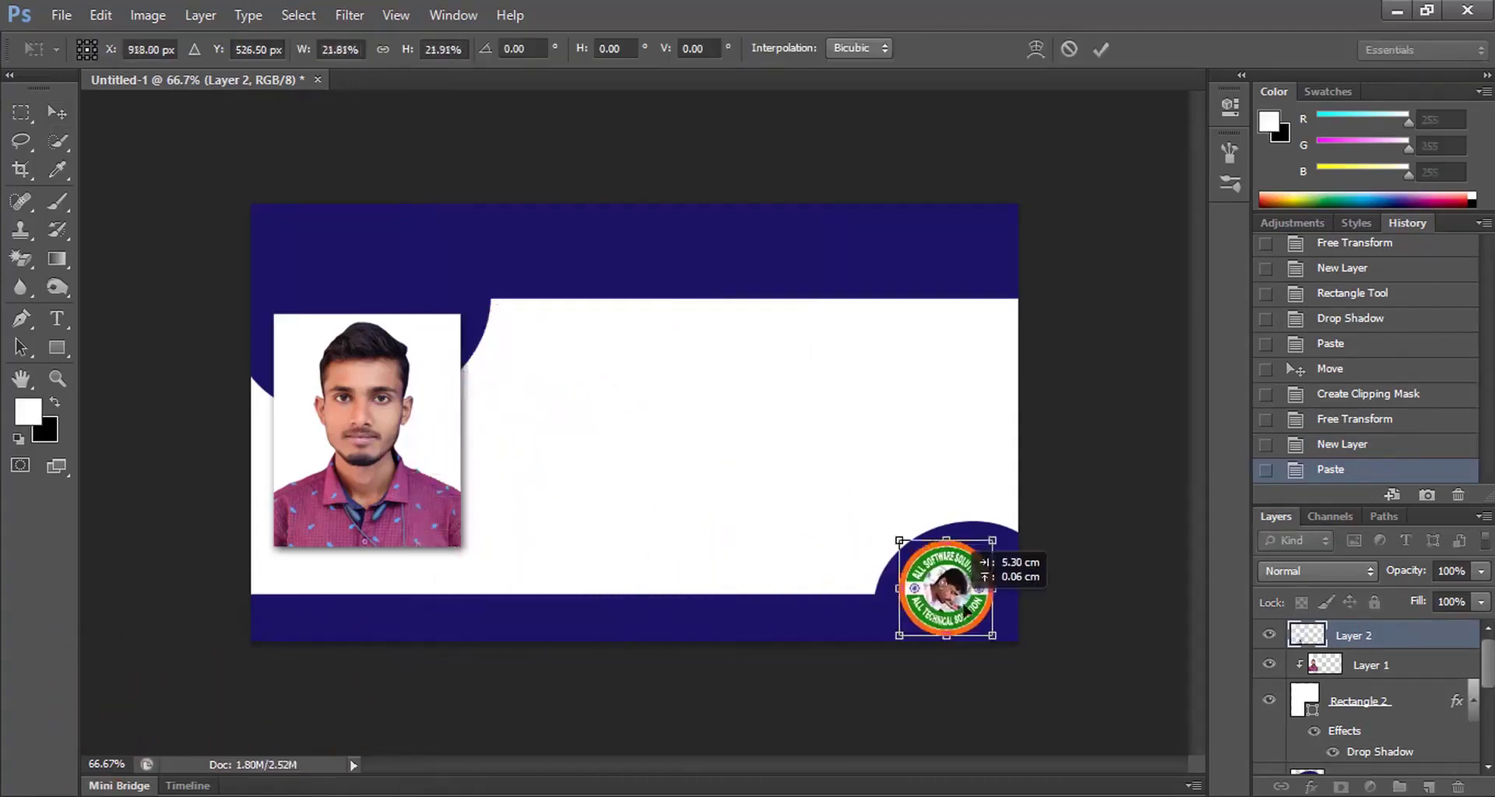
pyautogui.press('Left')
pyautogui.press('Left')
pyautogui.press('Left')
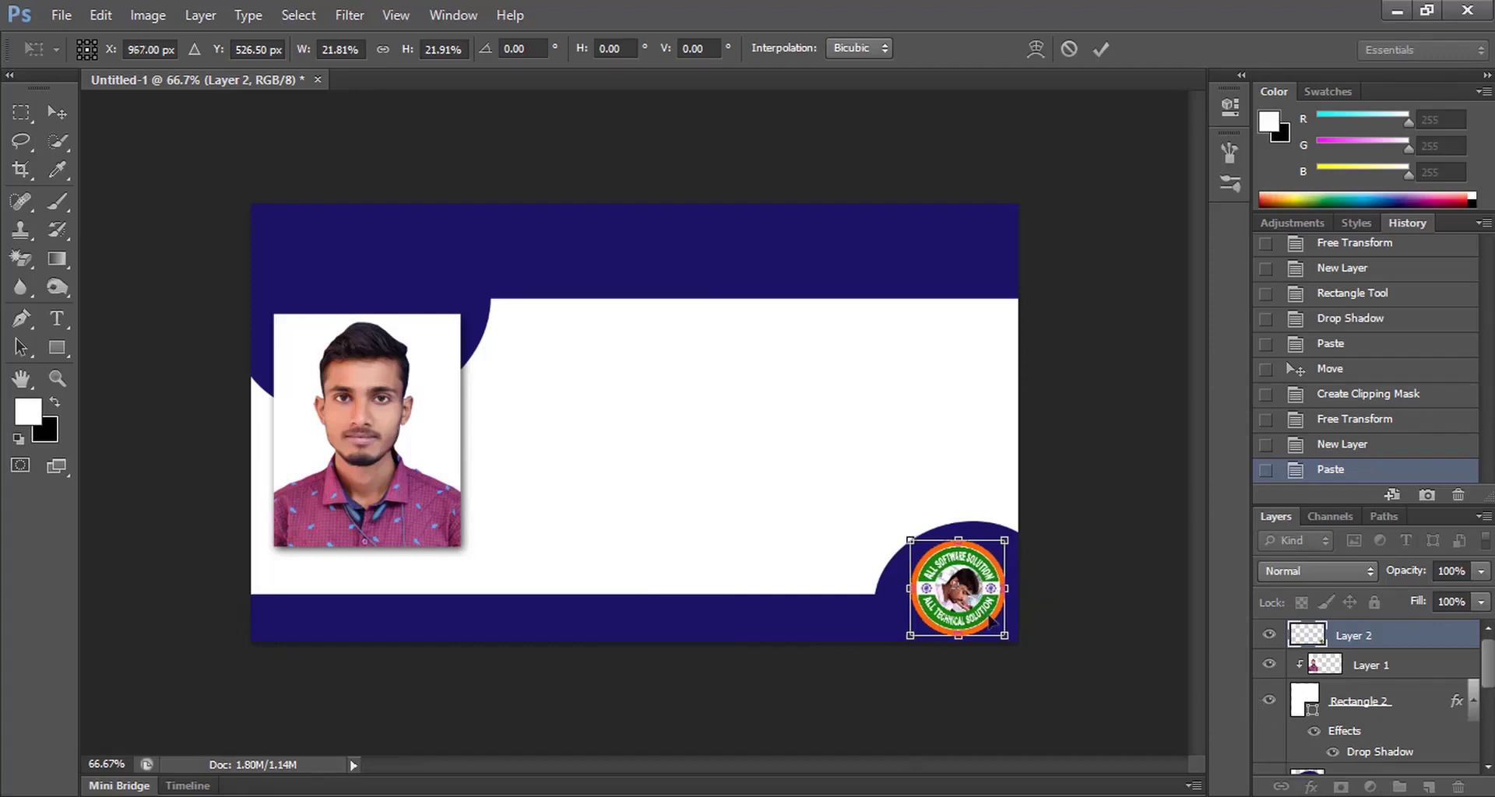
pyautogui.press('Right')
pyautogui.press('Right')
pyautogui.press('Right')
pyautogui.press('Up')
pyautogui.press('Up')
pyautogui.press('Up')
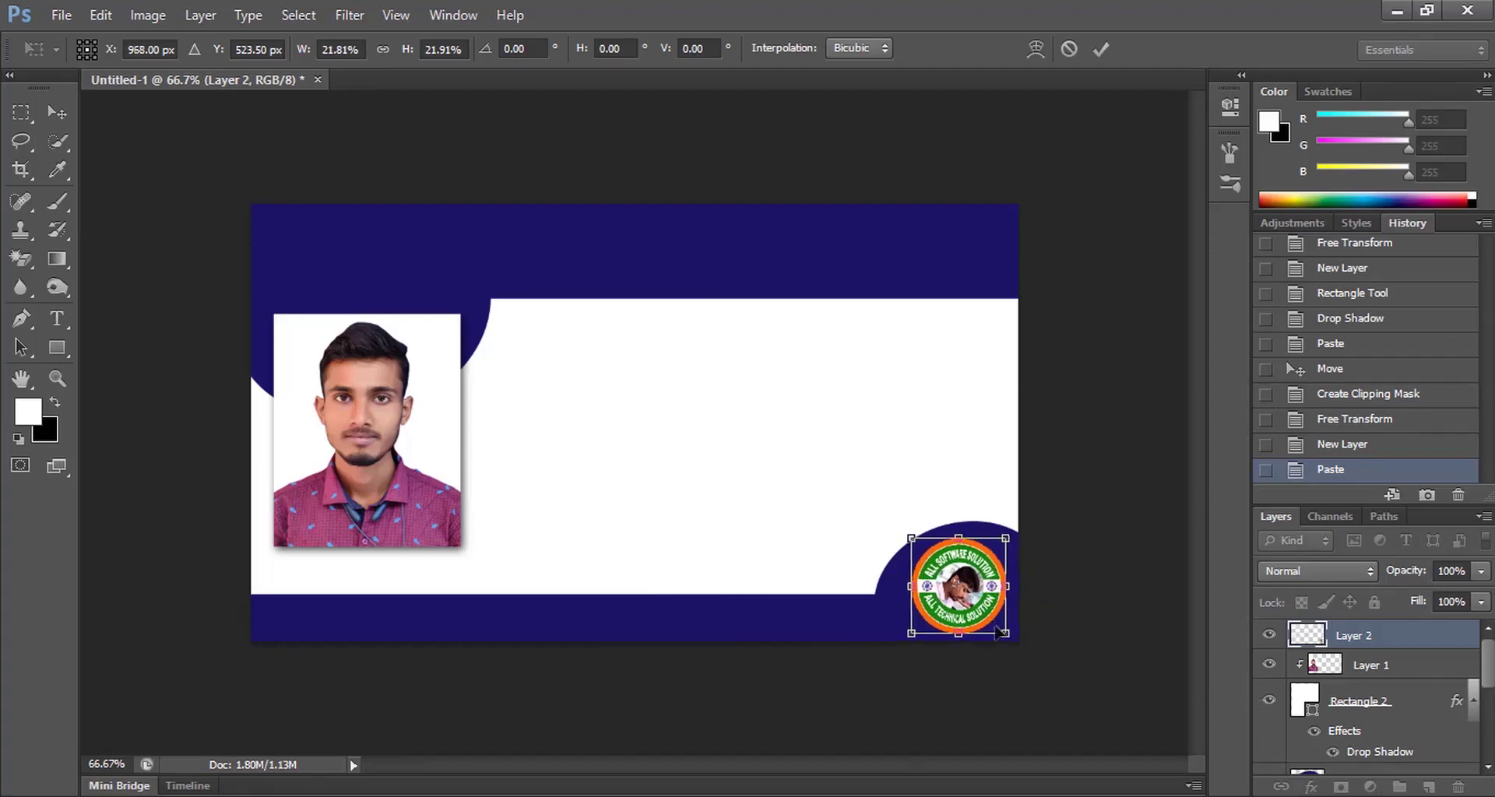
pyautogui.press('Return')
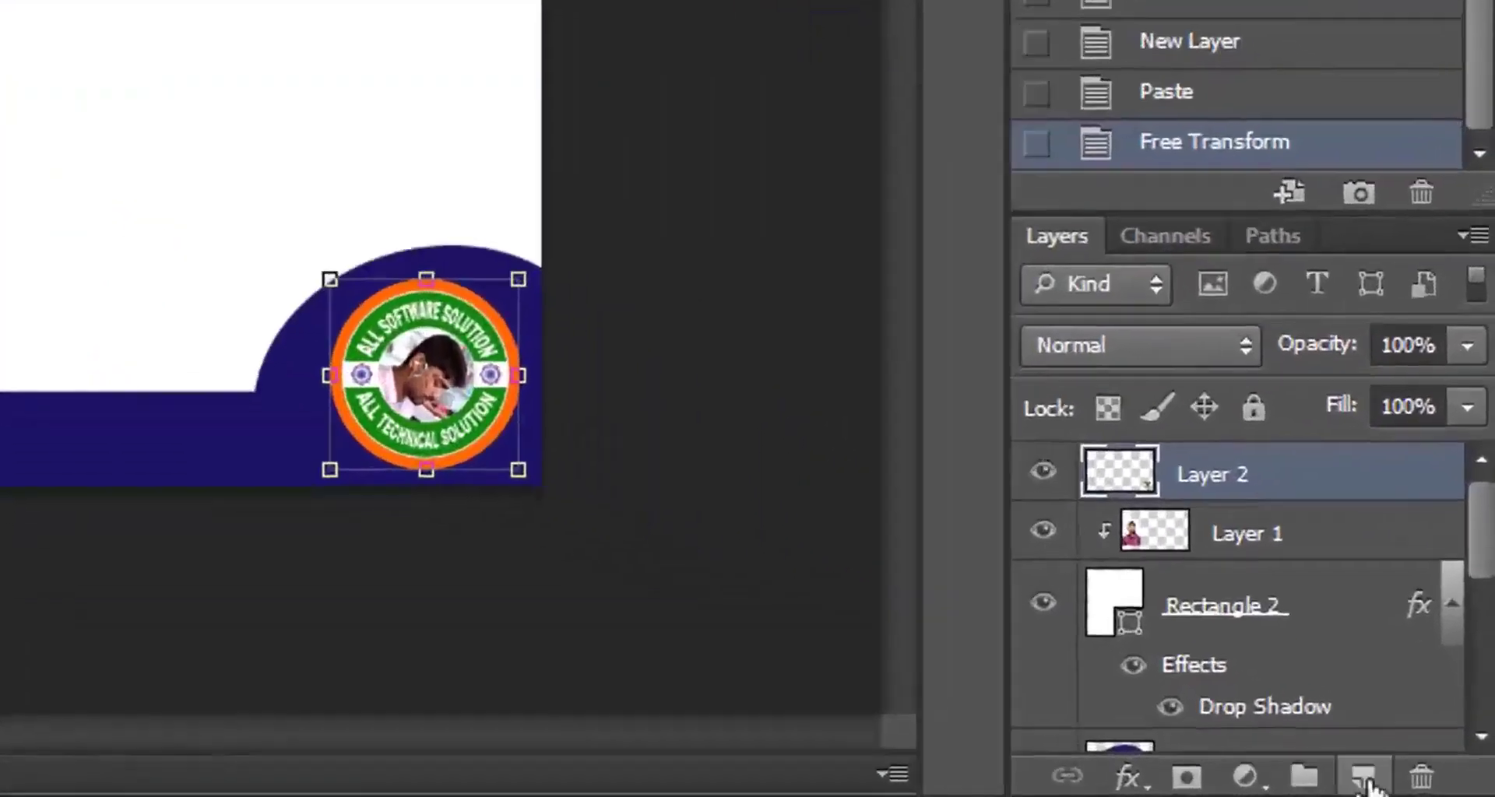
# Draw a white 146 px circle on a new layer beneath the logo, aligned behind it
pyautogui.click(1363, 778)
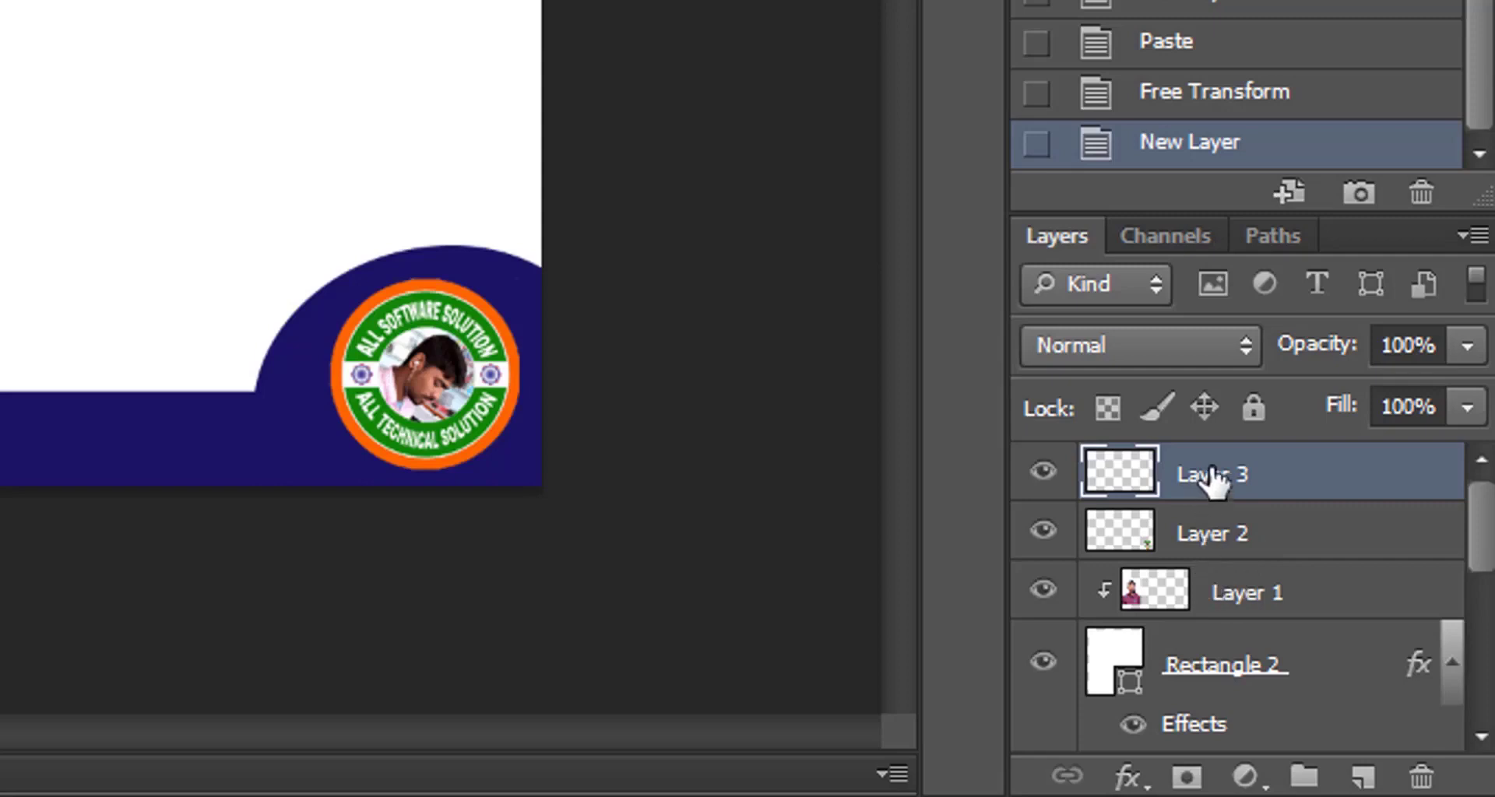
pyautogui.moveTo(1216, 480); pyautogui.dragTo(1221, 549)
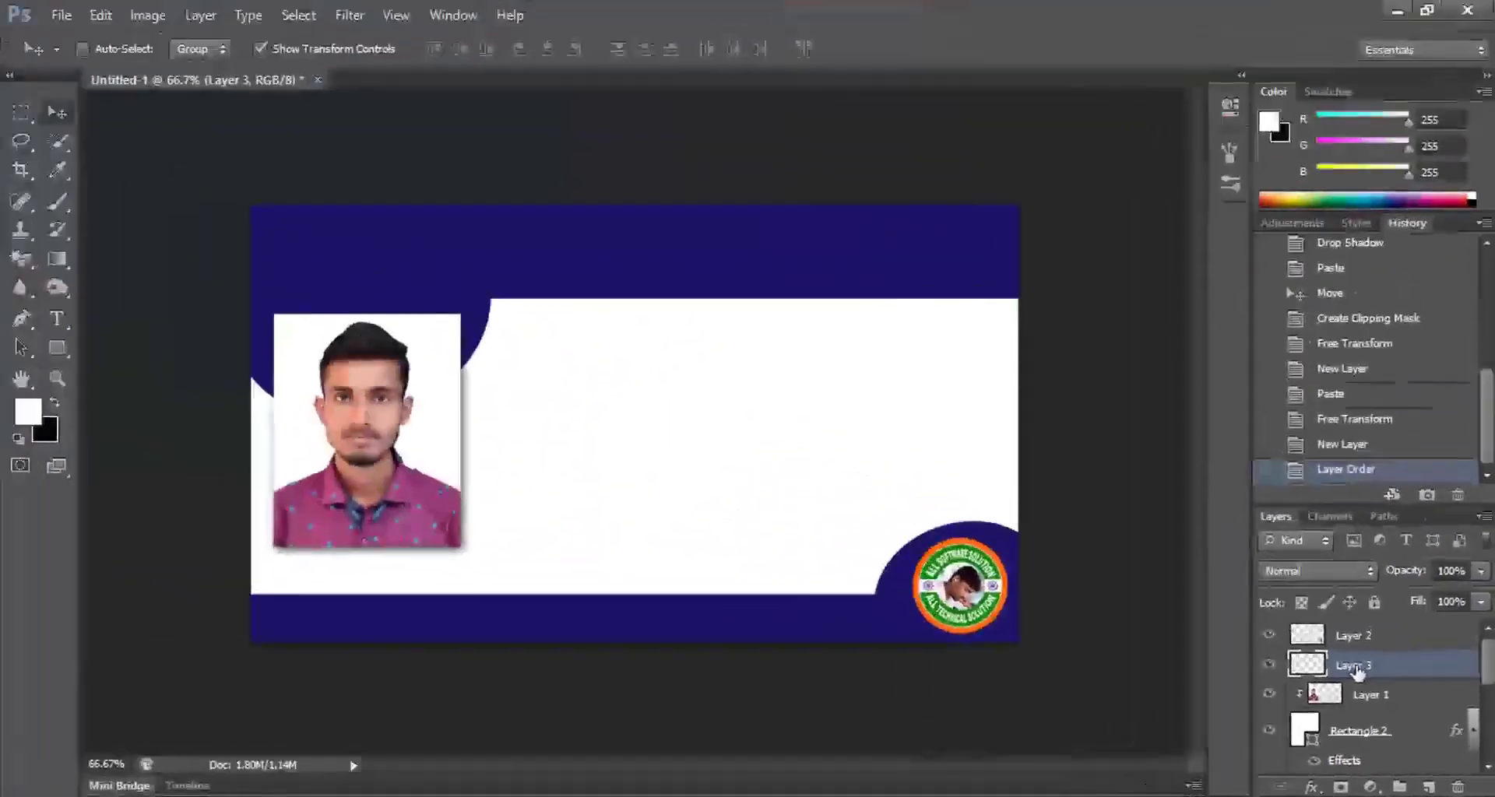
pyautogui.rightClick(87, 322)
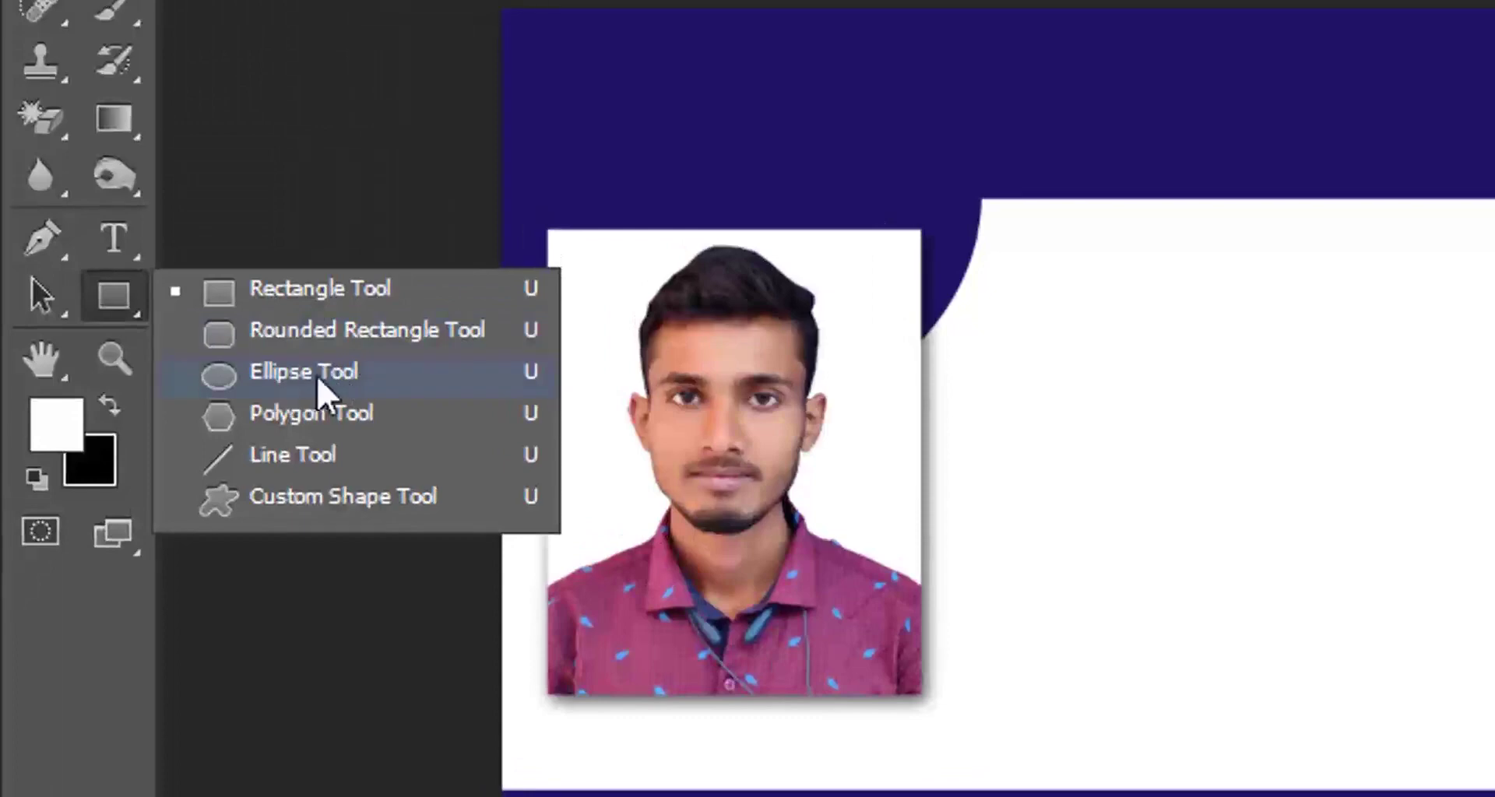
pyautogui.click(321, 376)
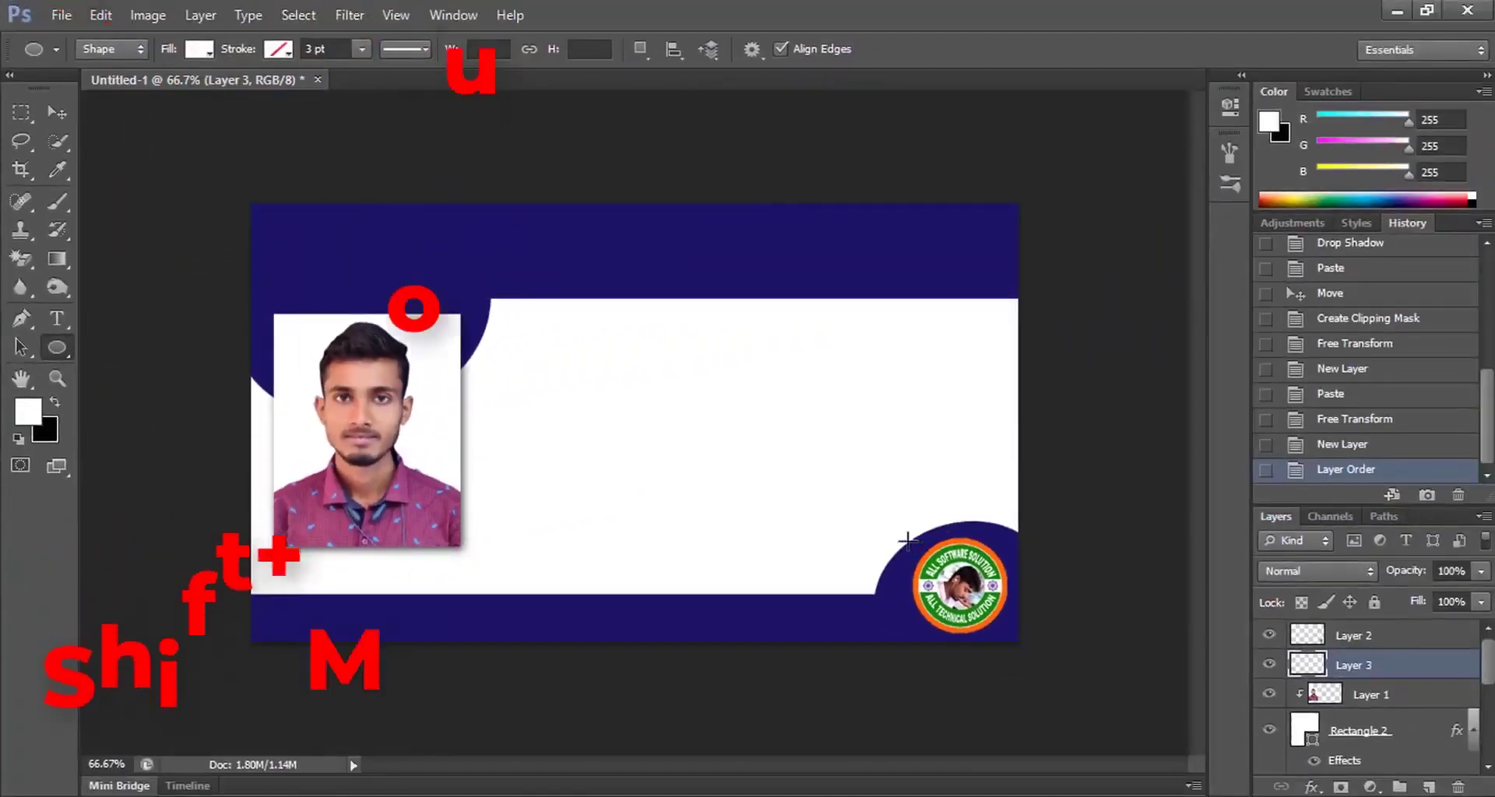
pyautogui.moveTo(911, 543); pyautogui.dragTo(1012, 657)
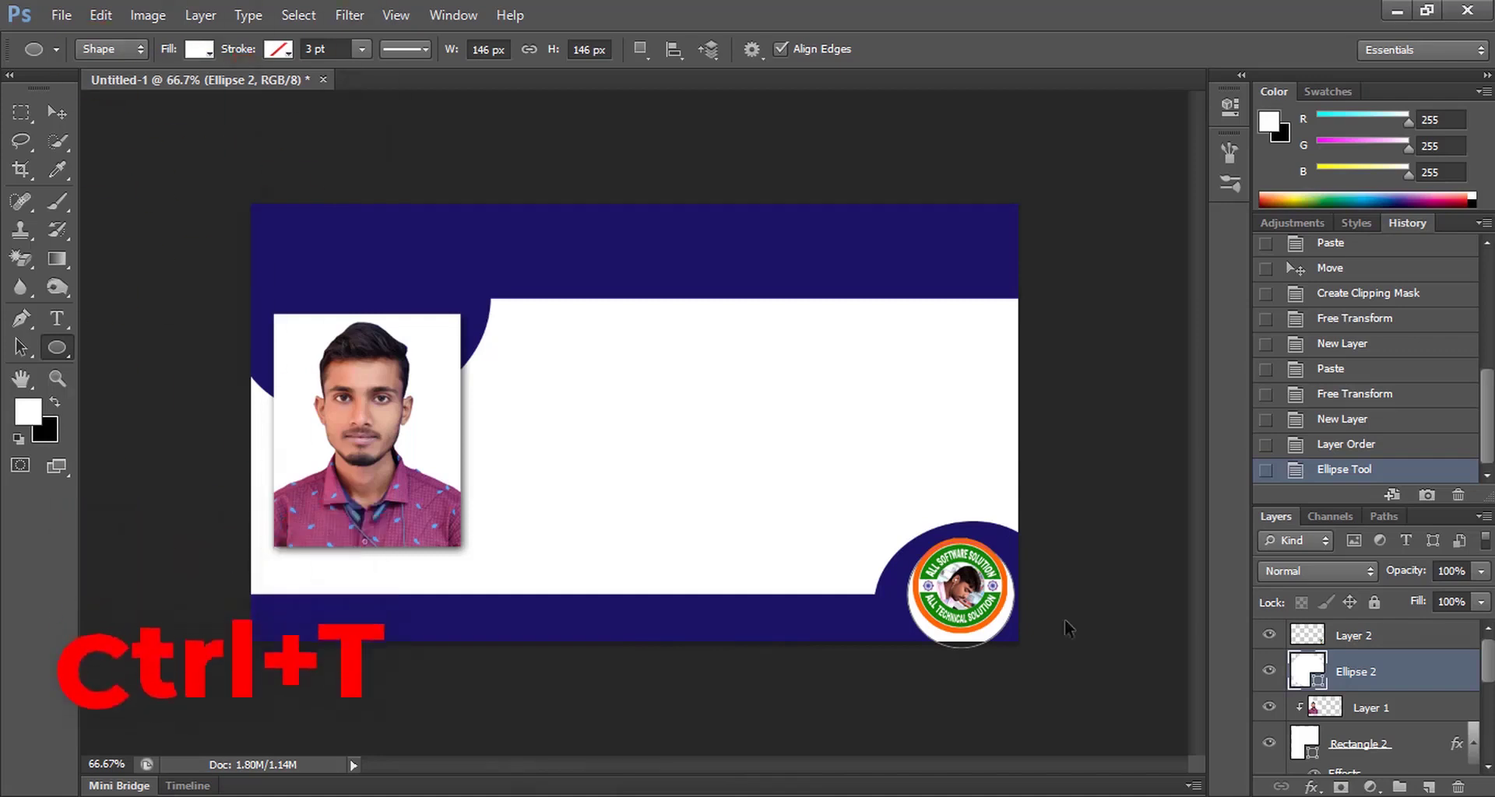
pyautogui.hotkey('ctrl', 't')
pyautogui.moveTo(1053, 612); pyautogui.dragTo(1050, 601)
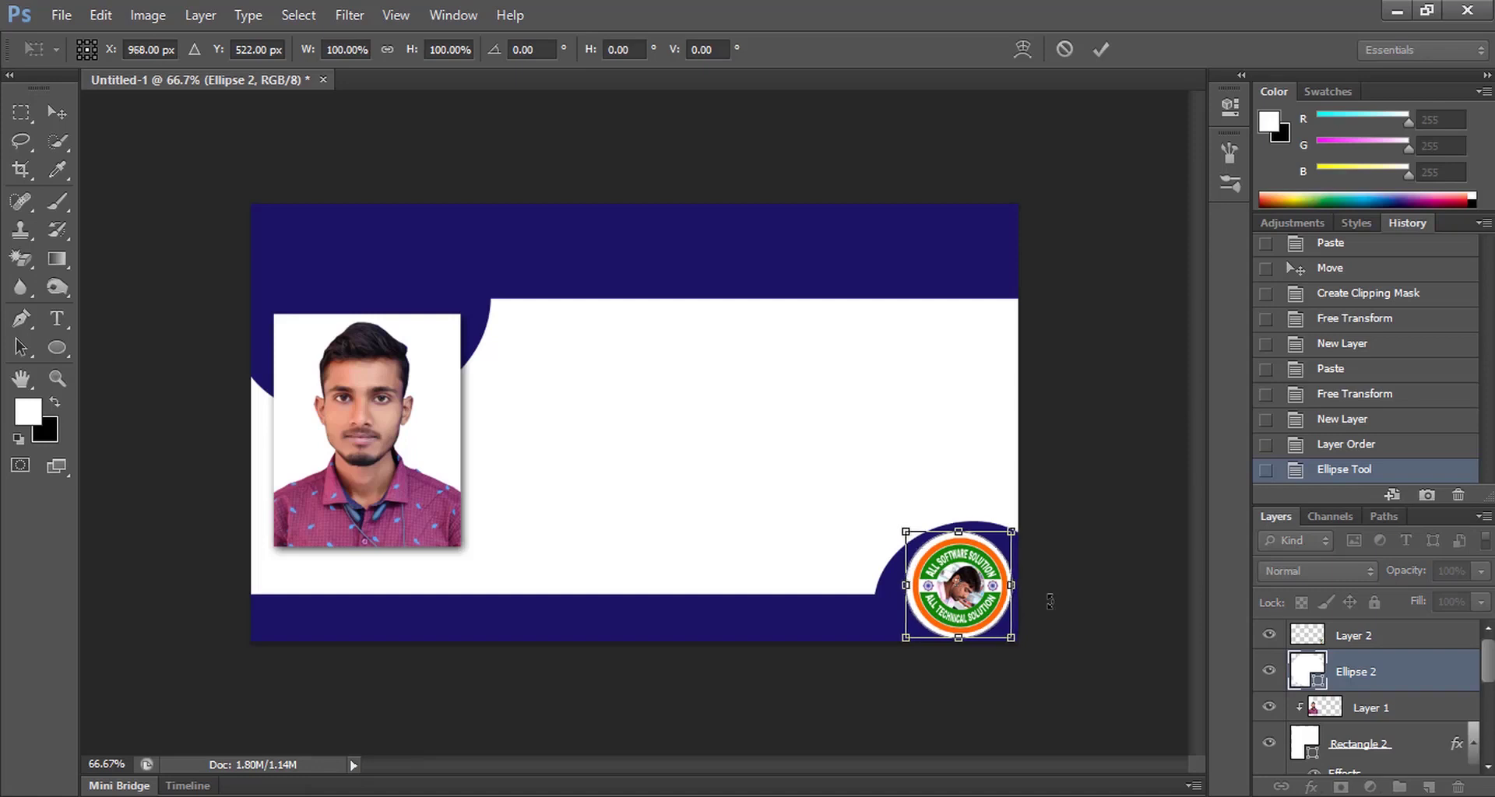
pyautogui.press('Return')
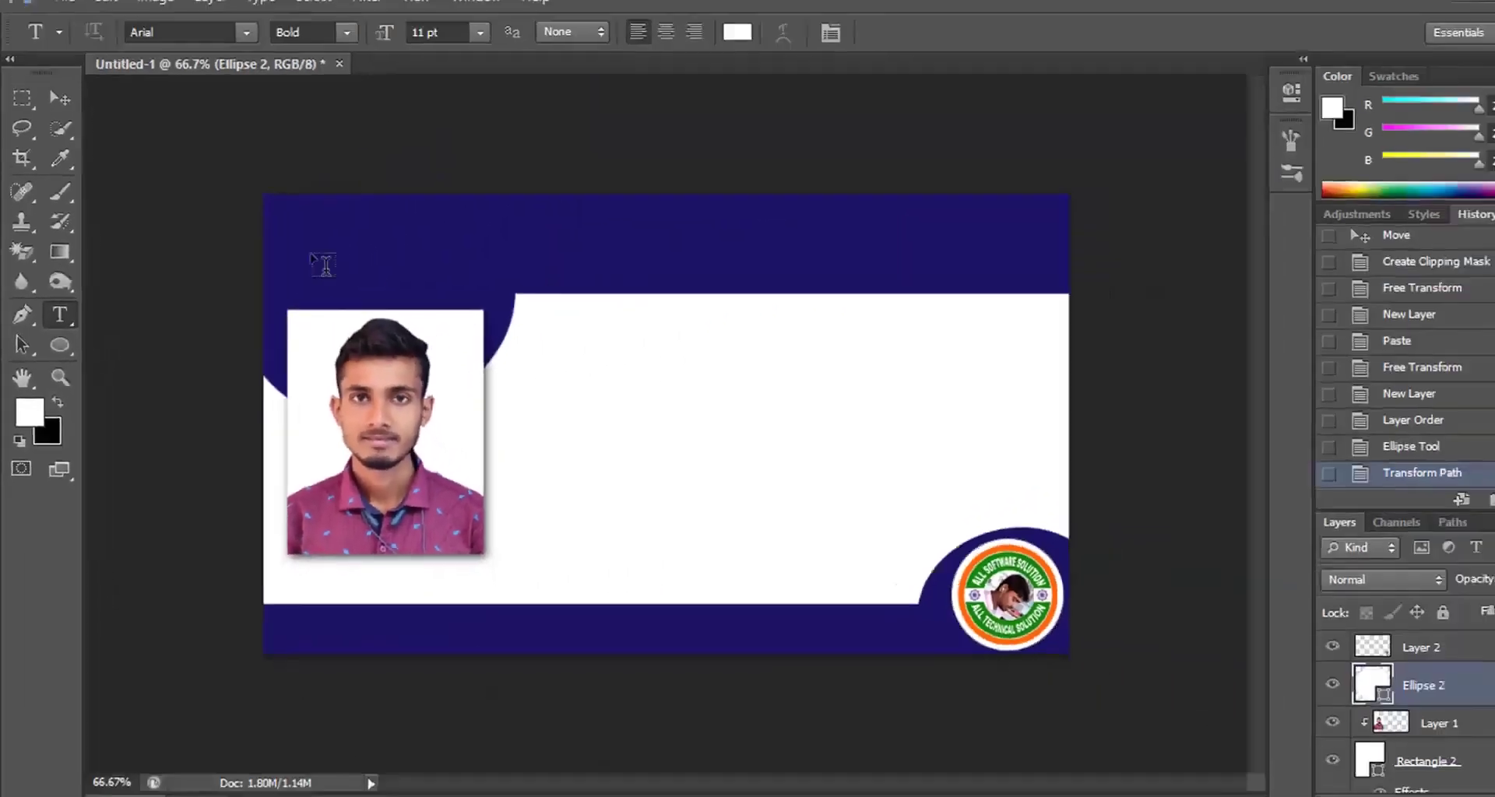
# Type the white heading 'NAME YOUR COMPANY HARE' and enlarge it across the top band
pyautogui.click(294, 253)
pyautogui.write('NAME YOUR')
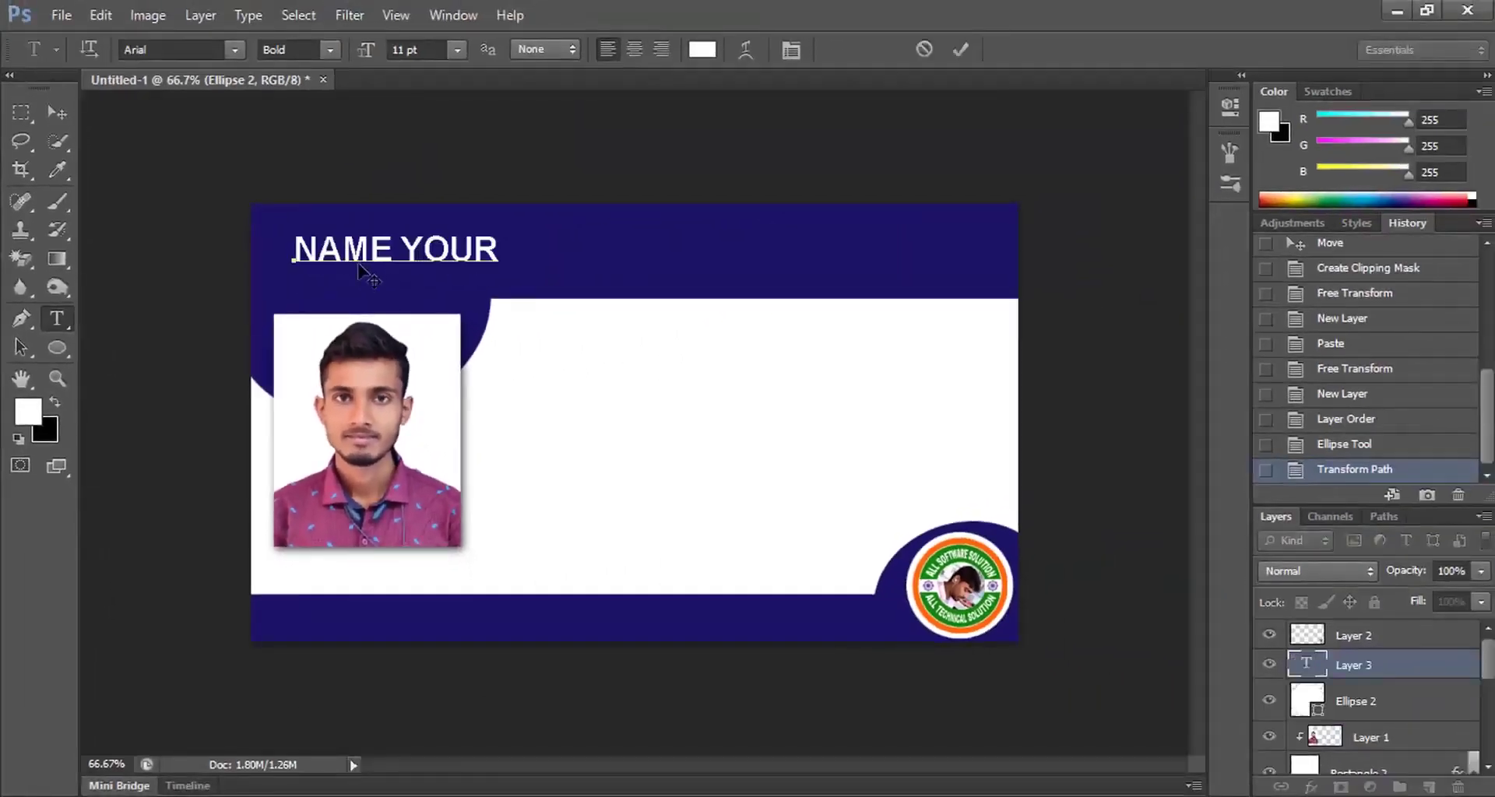
pyautogui.write(' COMPANY HA')
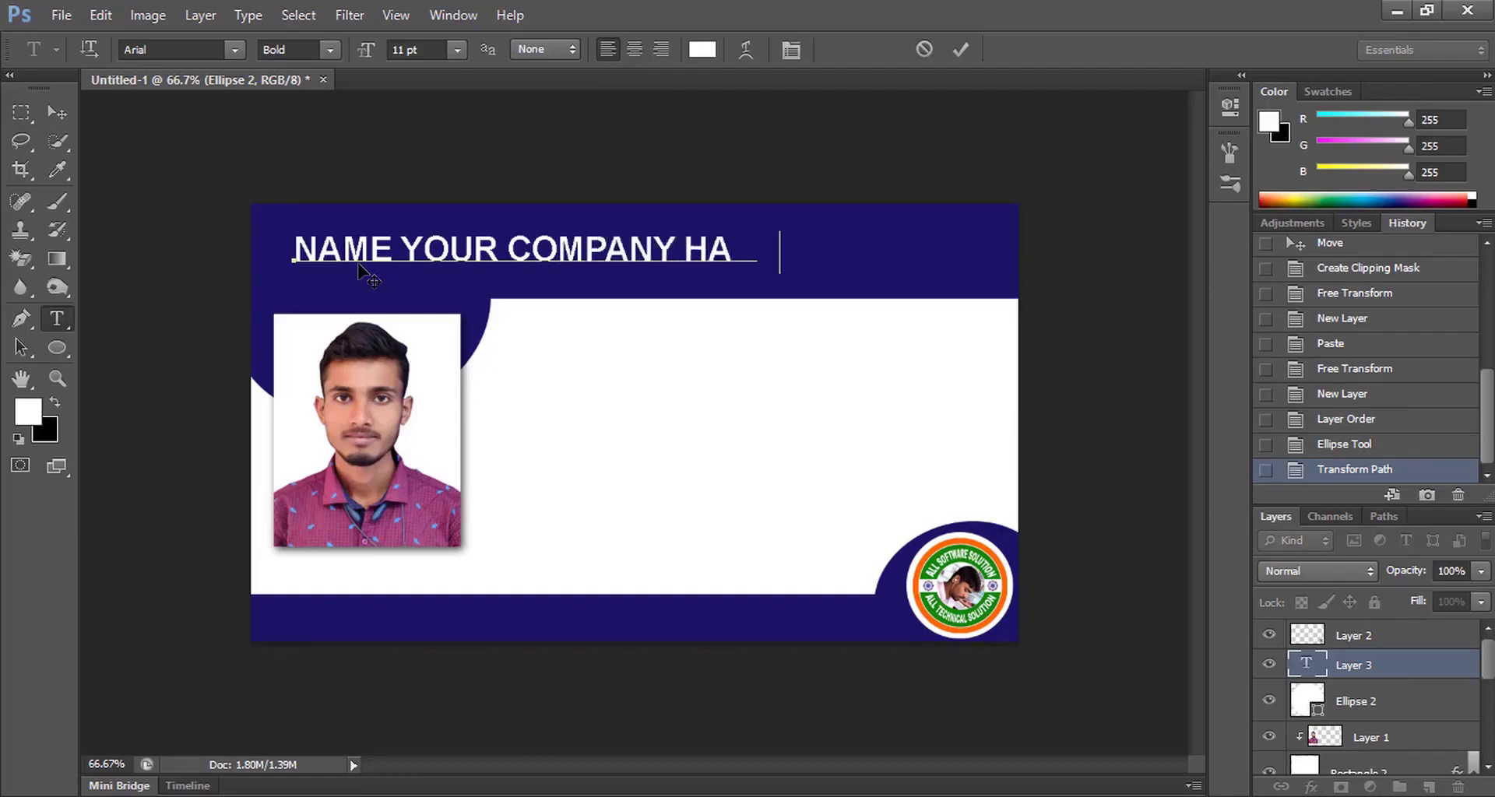
pyautogui.write('RE')
pyautogui.click(57, 112)
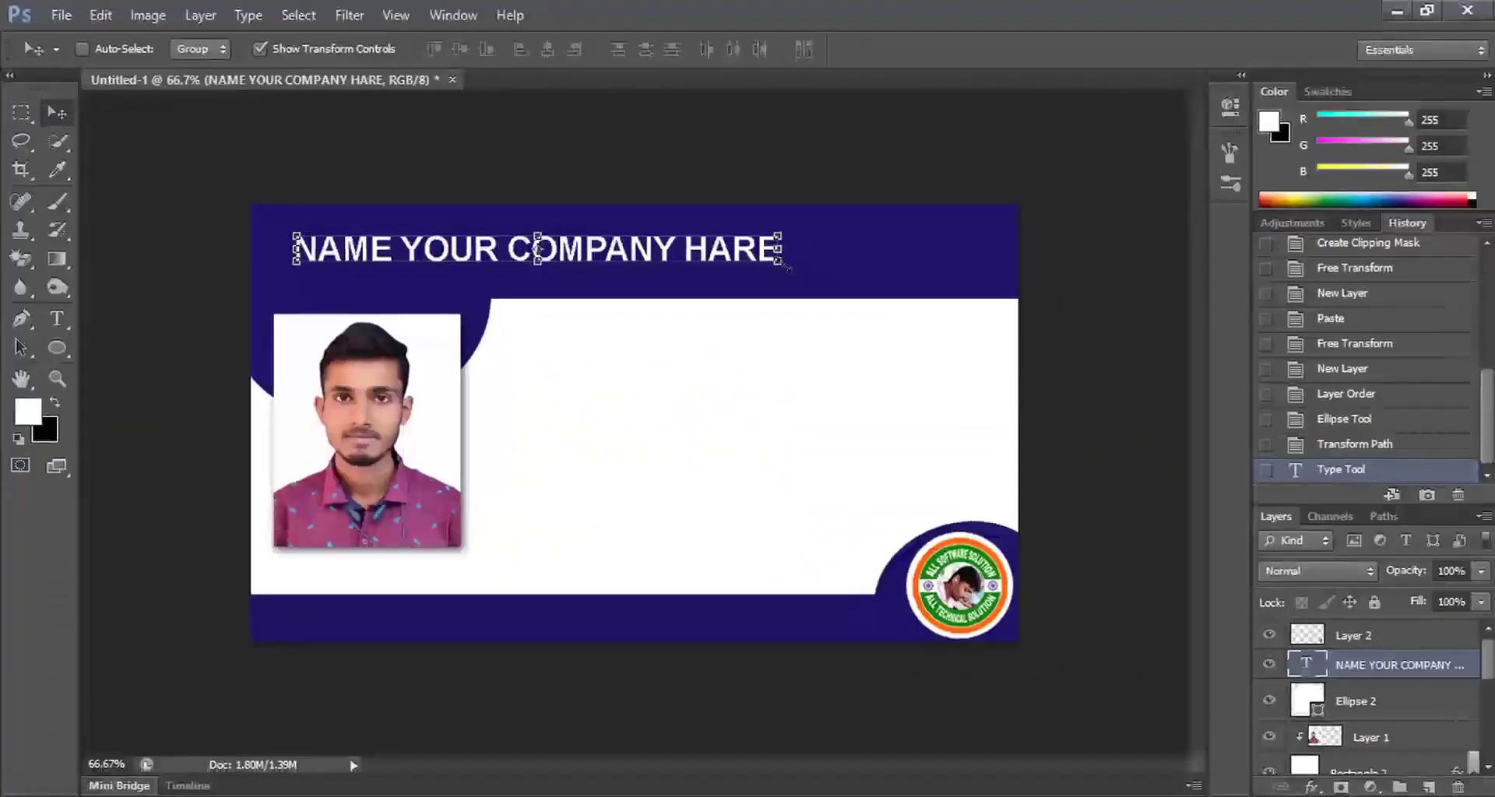
pyautogui.moveTo(787, 267); pyautogui.dragTo(947, 322)
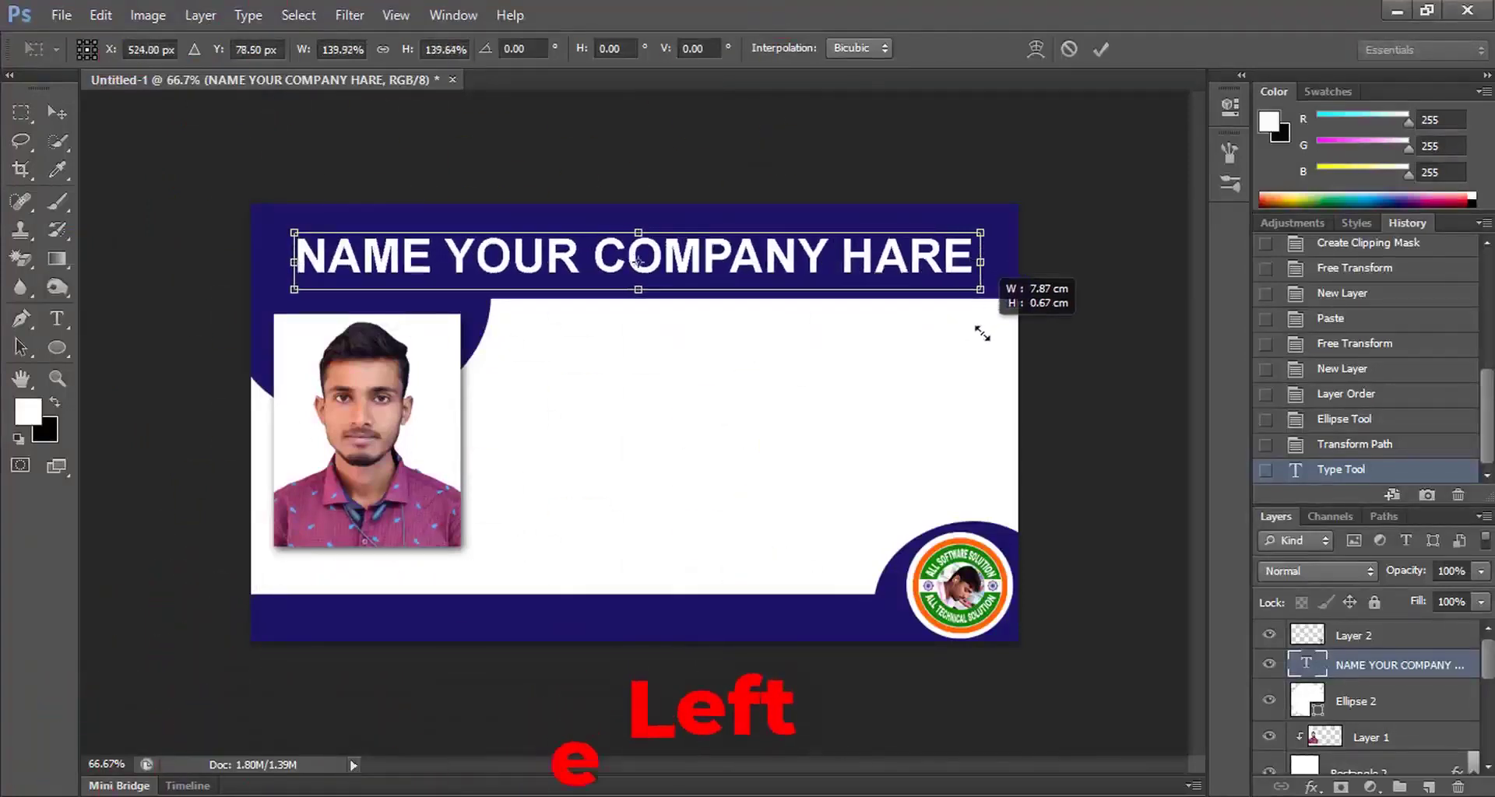
pyautogui.moveTo(947, 323); pyautogui.dragTo(1004, 328)
pyautogui.press('Return')
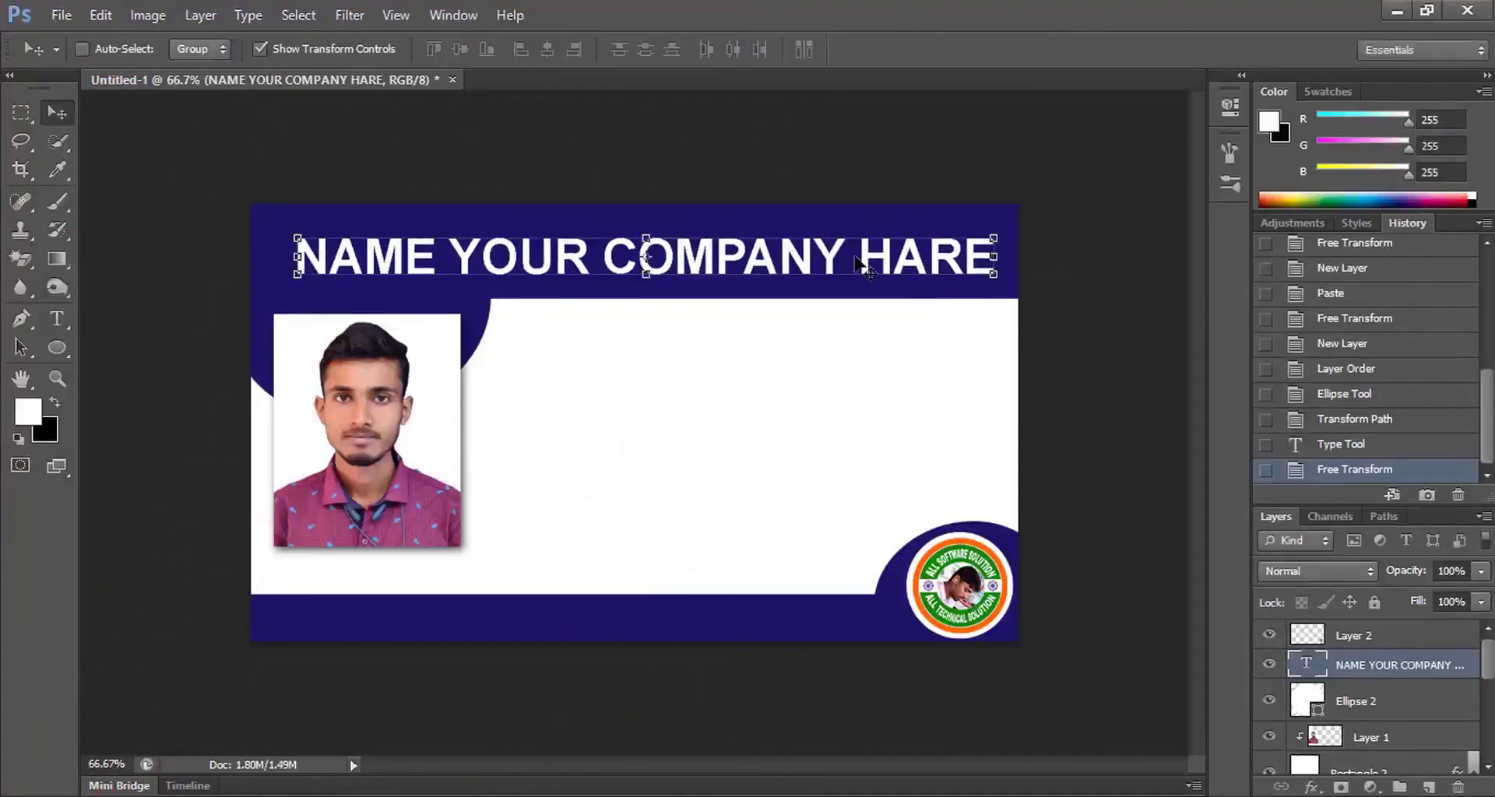
# Shift the heading slightly up-left and stretch it taller
pyautogui.moveTo(701, 284); pyautogui.dragTo(688, 278)
pyautogui.hotkey('ctrl', 't')
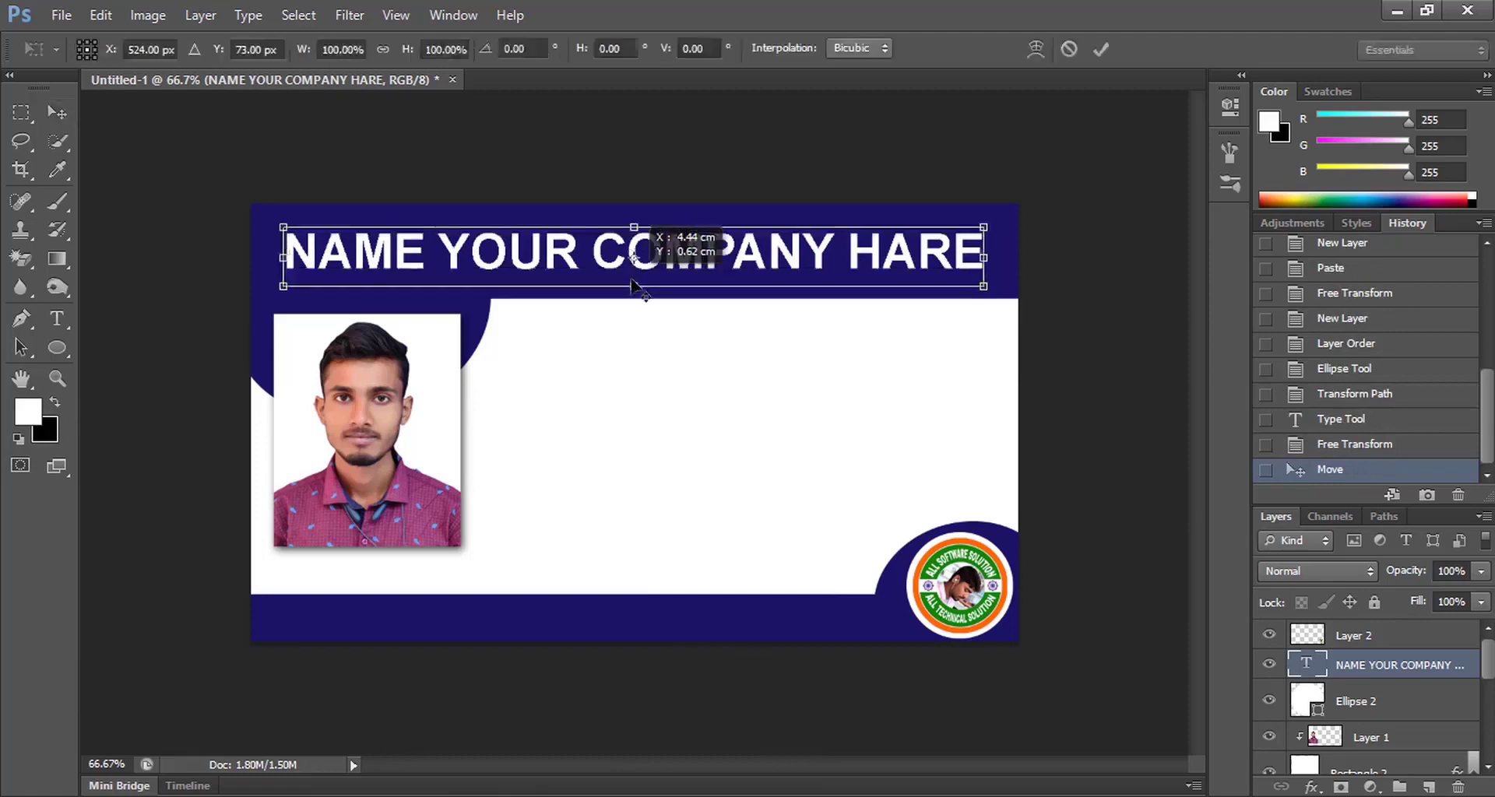
pyautogui.moveTo(633, 227); pyautogui.dragTo(634, 218)
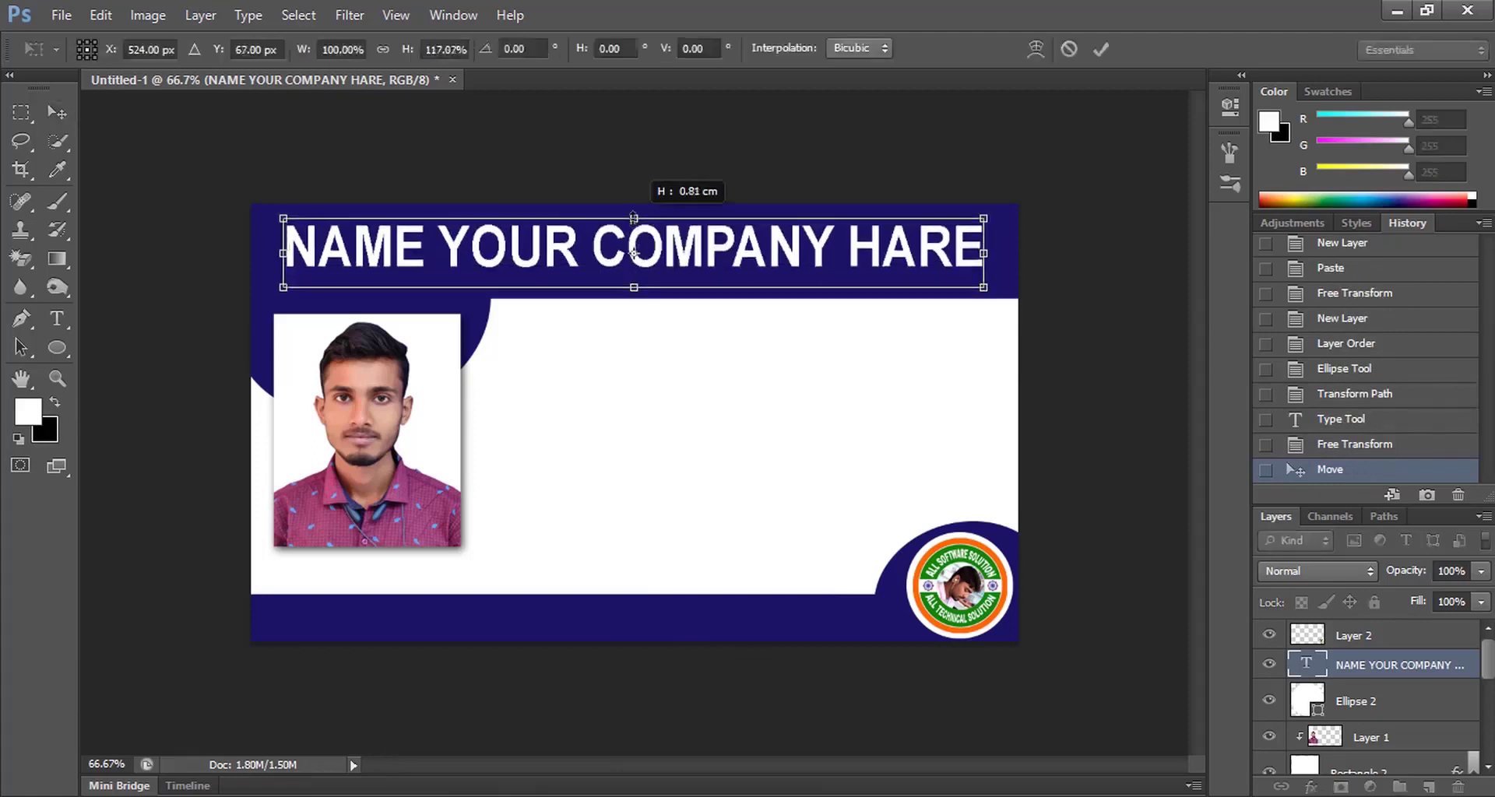
pyautogui.press('Return')
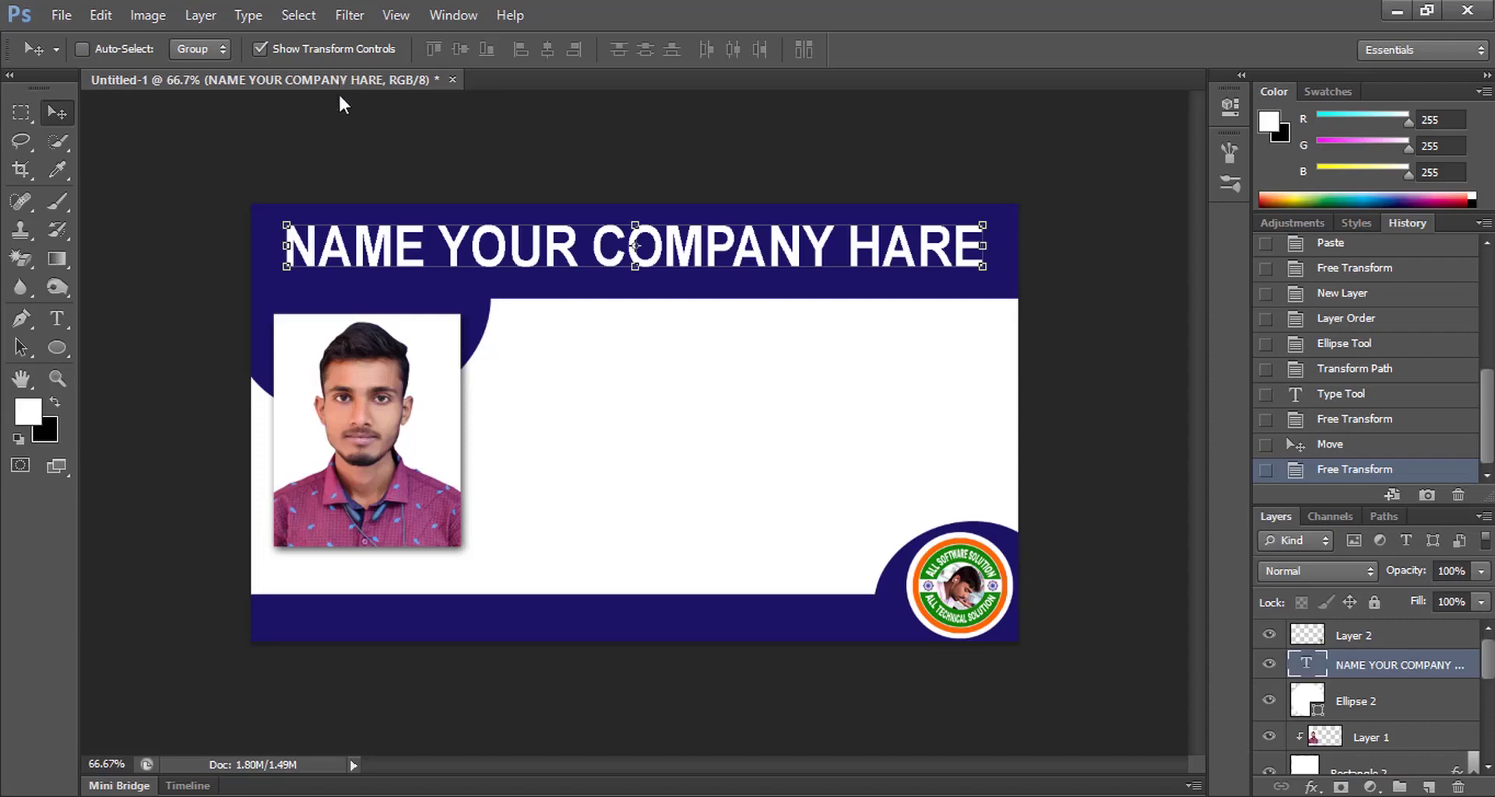
# Open the logo file 1.png, copy the whole image, and close it
pyautogui.moveTo(340, 96); pyautogui.dragTo(510, 148)
pyautogui.hotkey('ctrl', 'o')
pyautogui.click(925, 302)
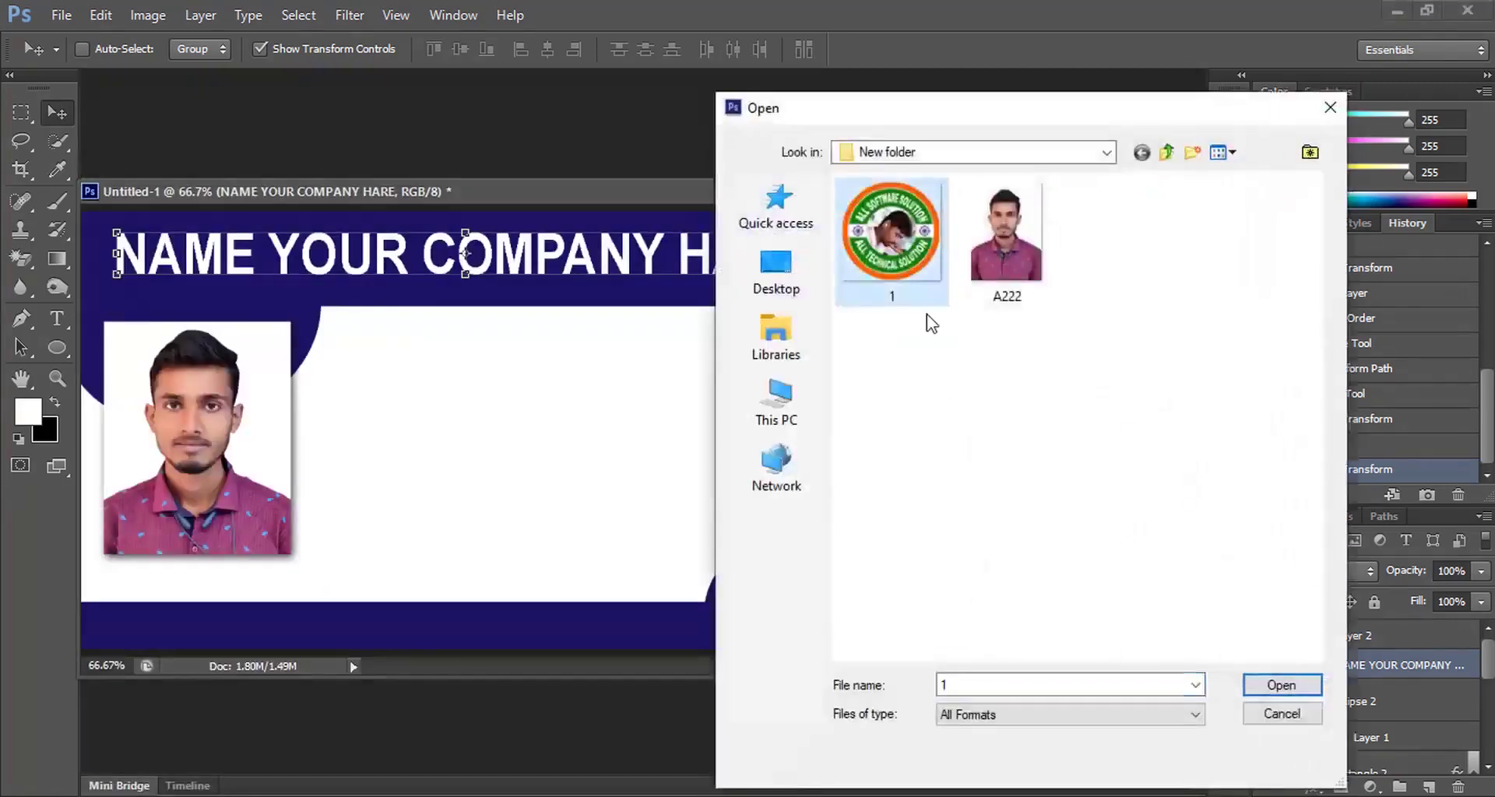
pyautogui.click(1302, 689)
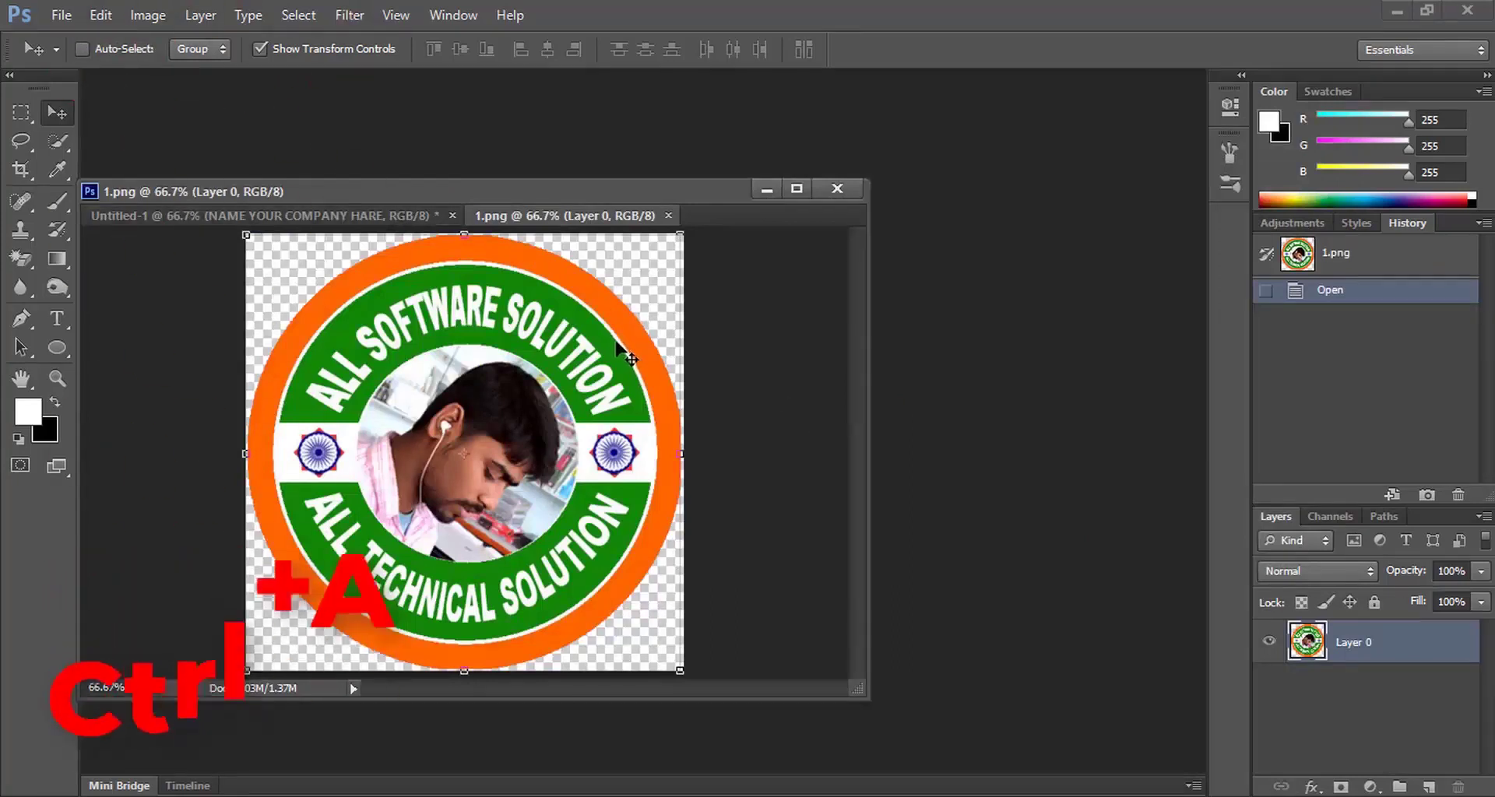
pyautogui.hotkey('ctrl', 'a')
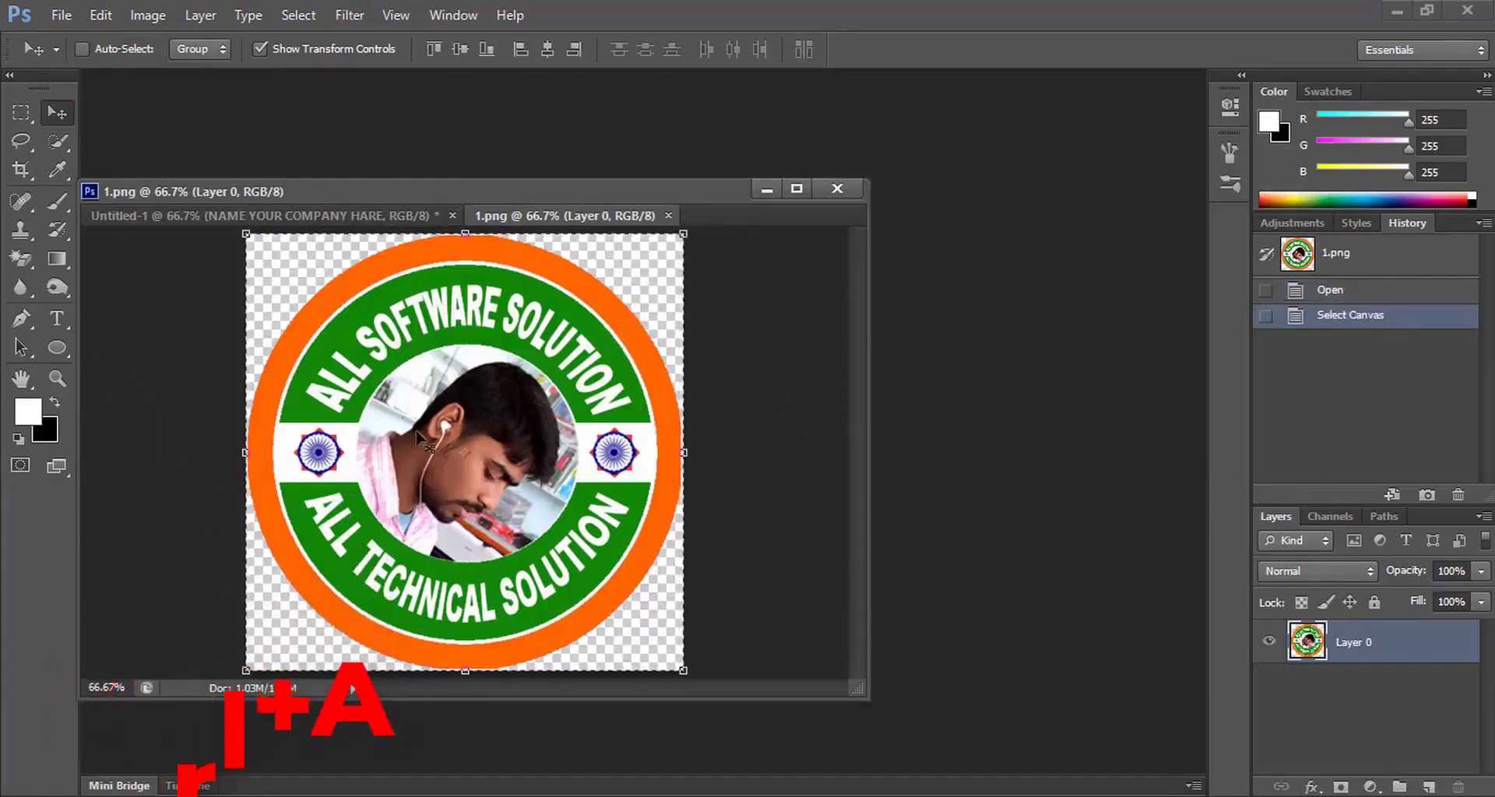
pyautogui.hotkey('ctrl', 'c')
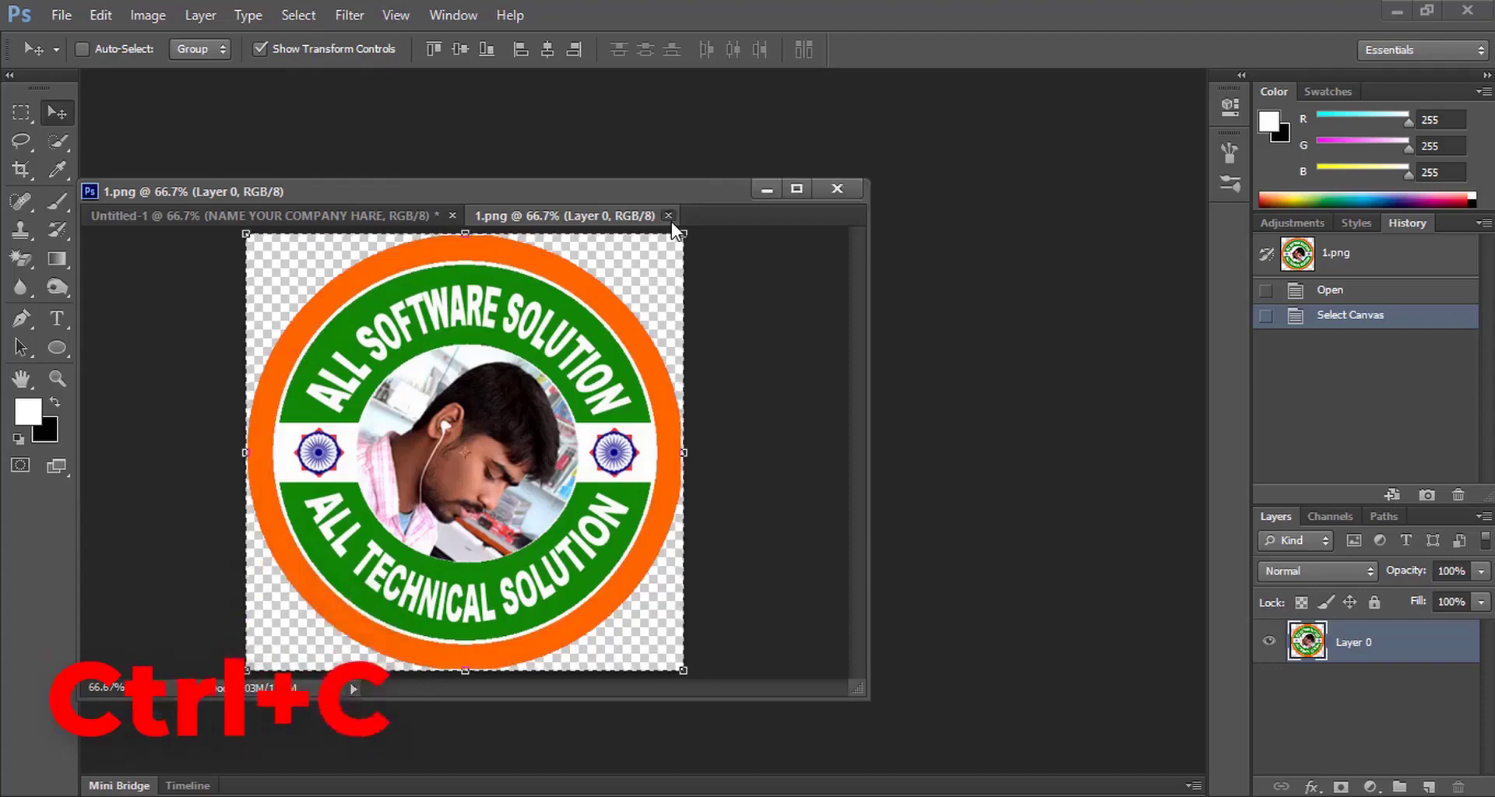
pyautogui.click(668, 216)
# Paste the logo into the ID card as a new layer above Background
pyautogui.moveTo(703, 140); pyautogui.dragTo(709, 82)
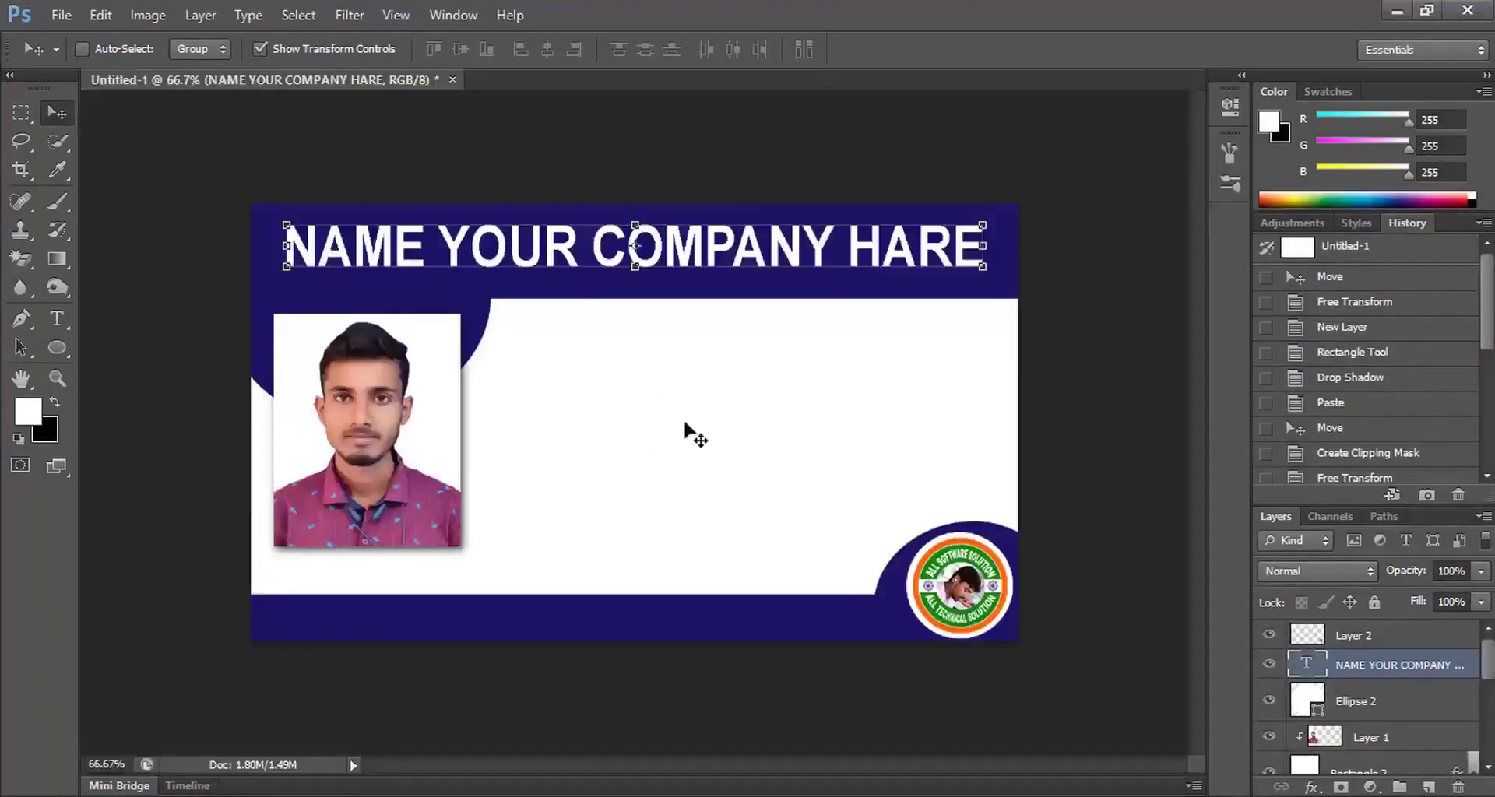
pyautogui.rightClick(647, 424)
pyautogui.click(685, 439)
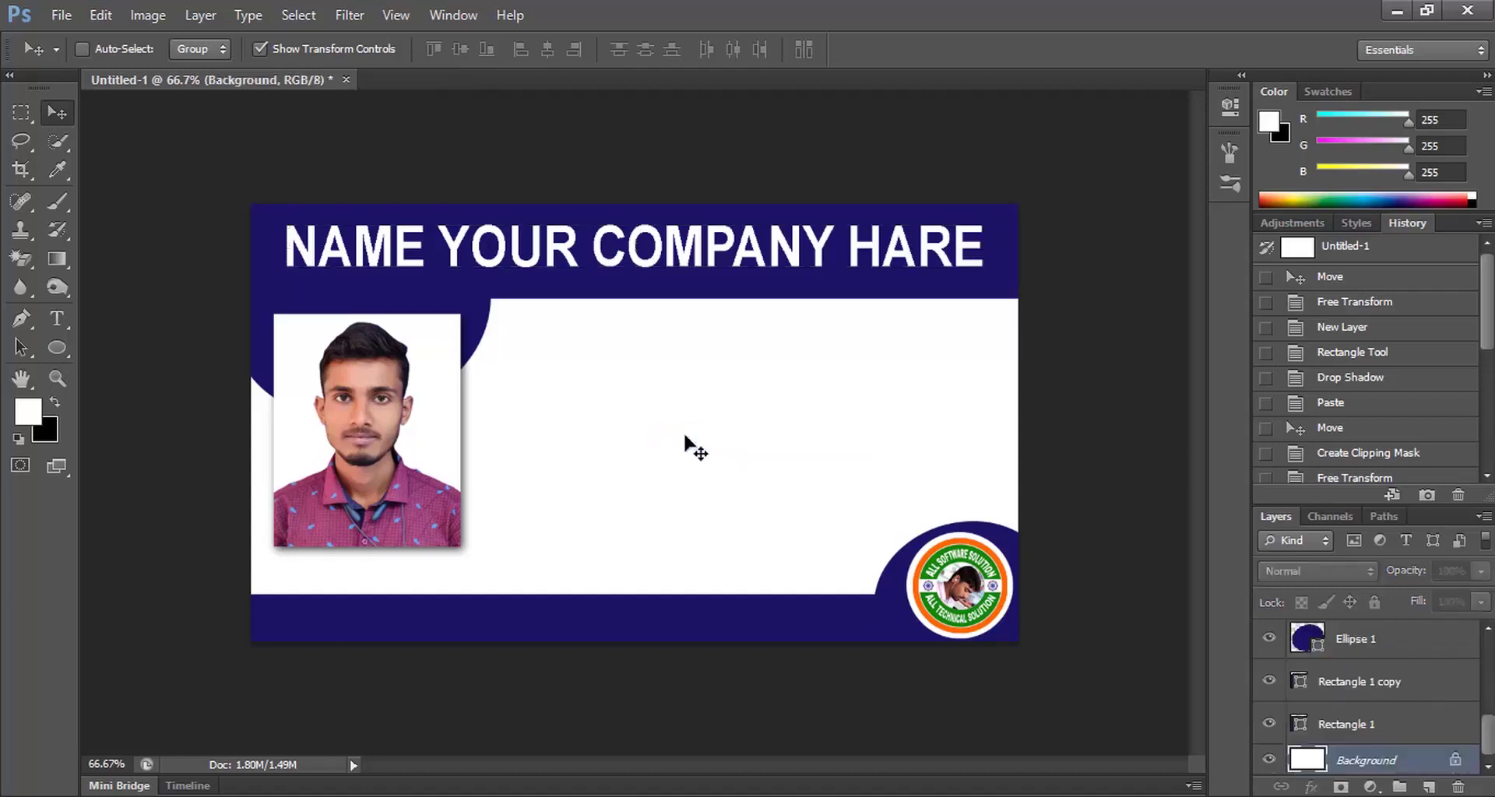
pyautogui.hotkey('ctrl', 'v')
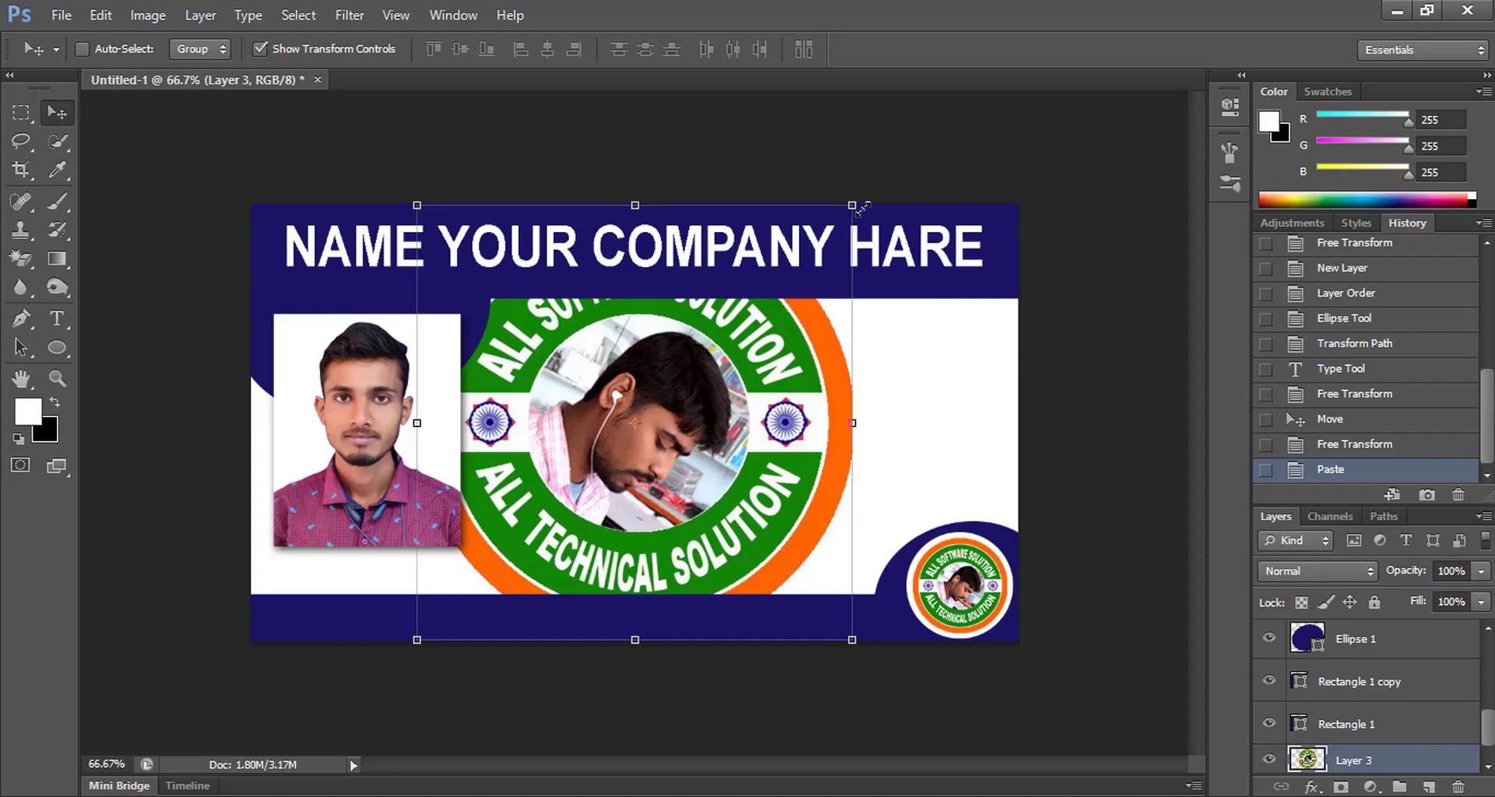
# Scale the pasted logo down and centre it on the white panel
pyautogui.moveTo(852, 205); pyautogui.dragTo(729, 393)
pyautogui.moveTo(641, 451); pyautogui.dragTo(696, 405)
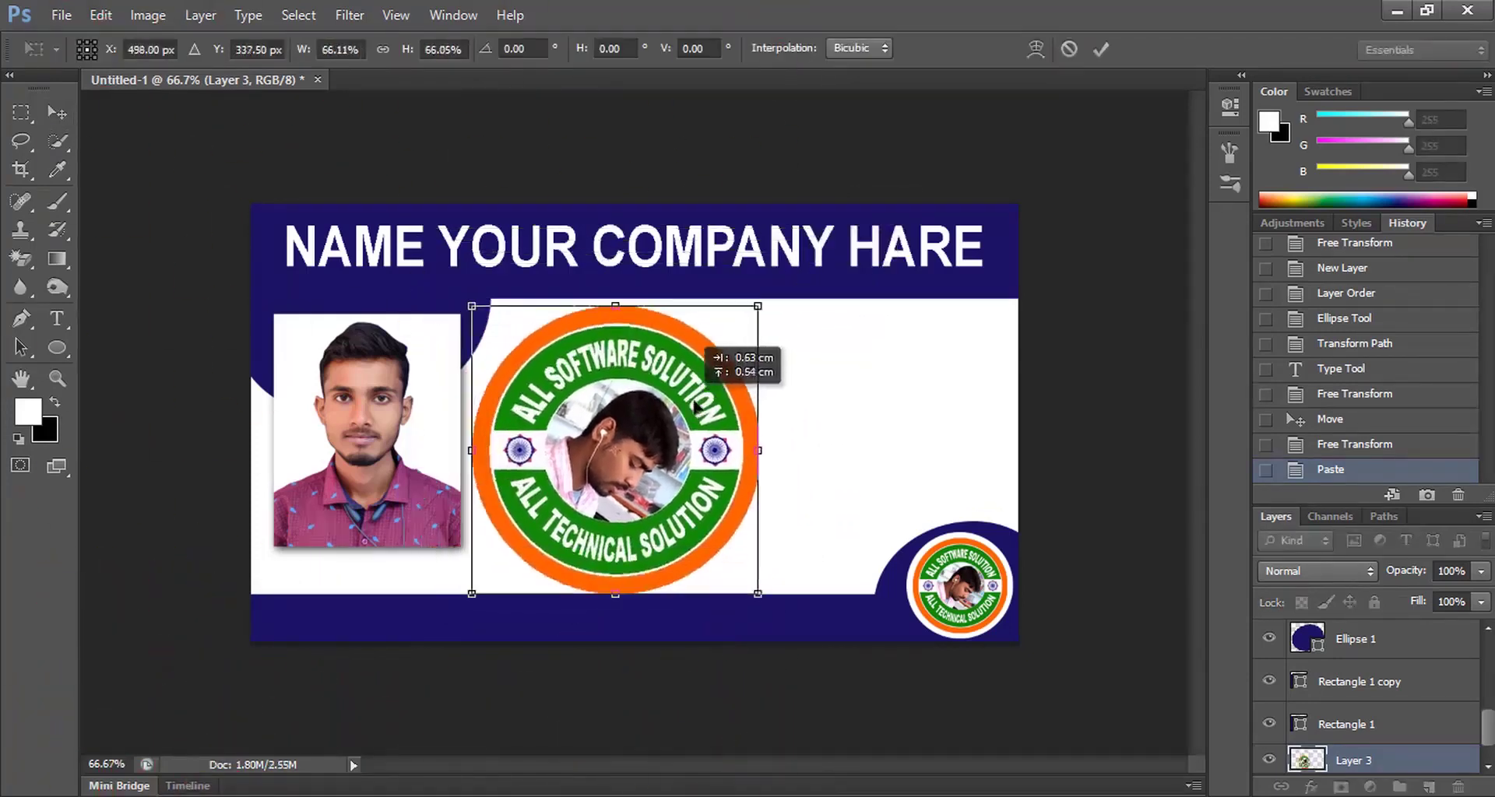
pyautogui.moveTo(758, 306); pyautogui.dragTo(752, 312)
pyautogui.moveTo(697, 417); pyautogui.dragTo(713, 418)
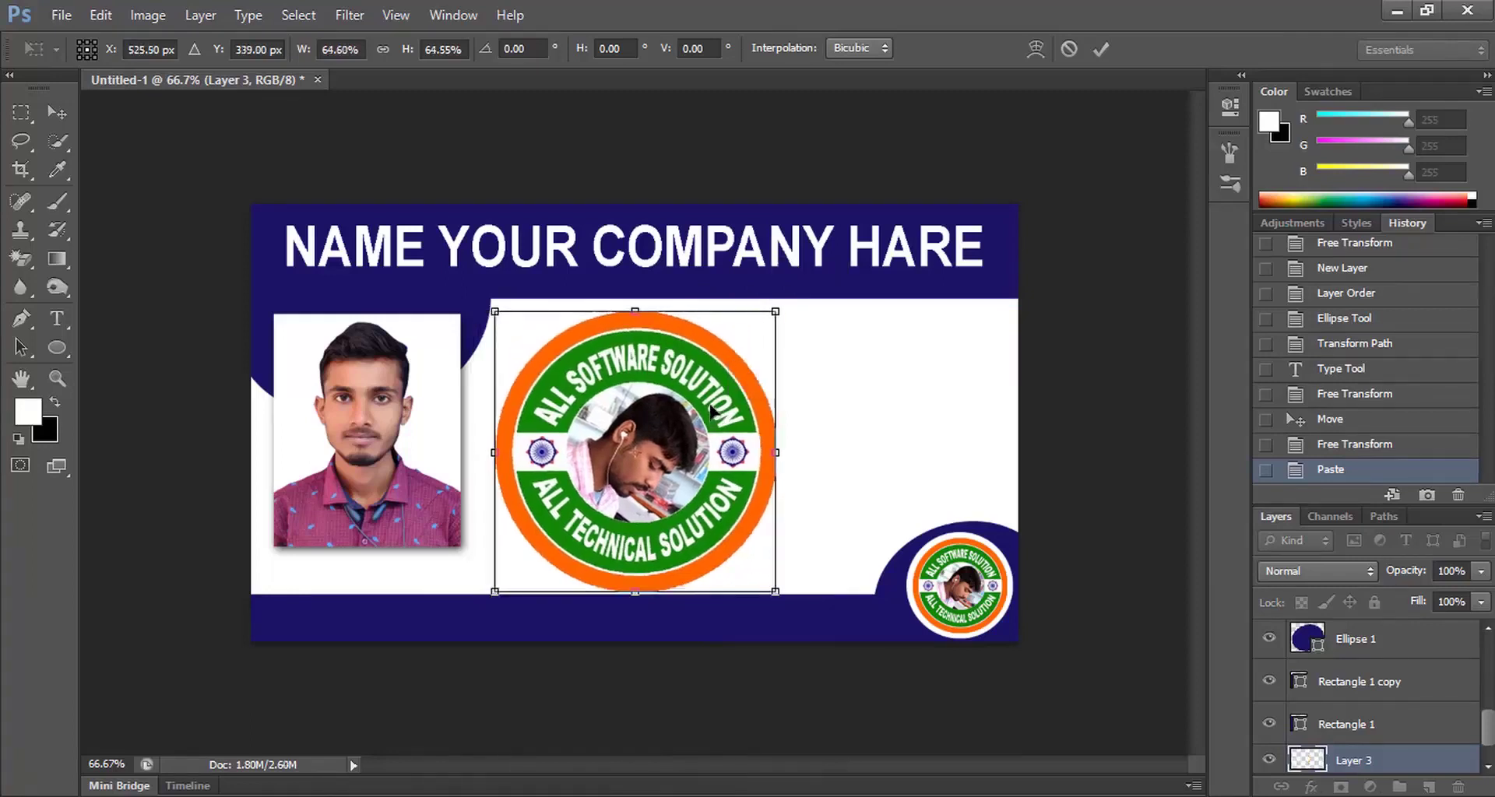
pyautogui.press('Return')
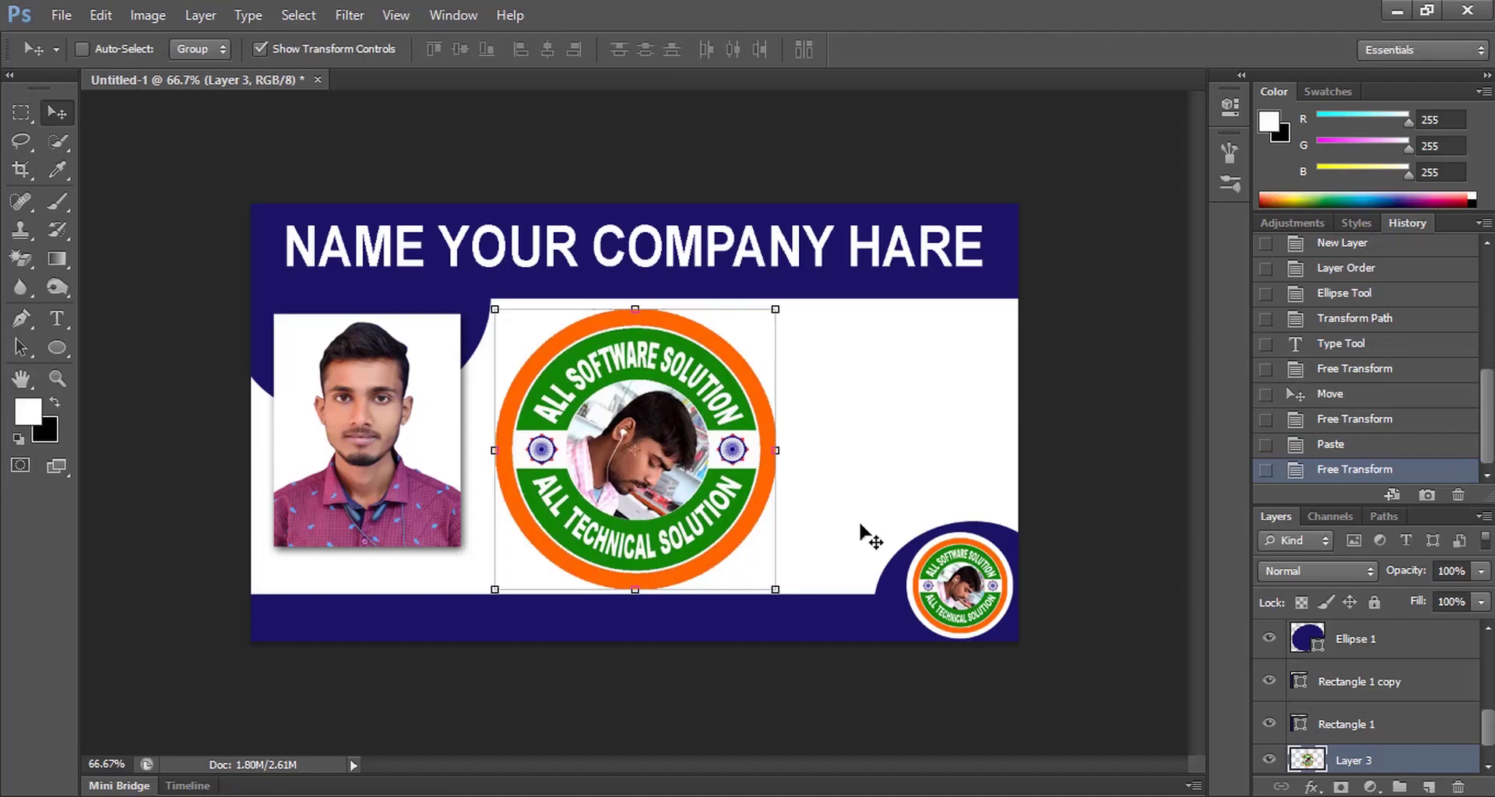
# Set the logo layer opacity to 10% and nudge it up slightly
pyautogui.press('1')
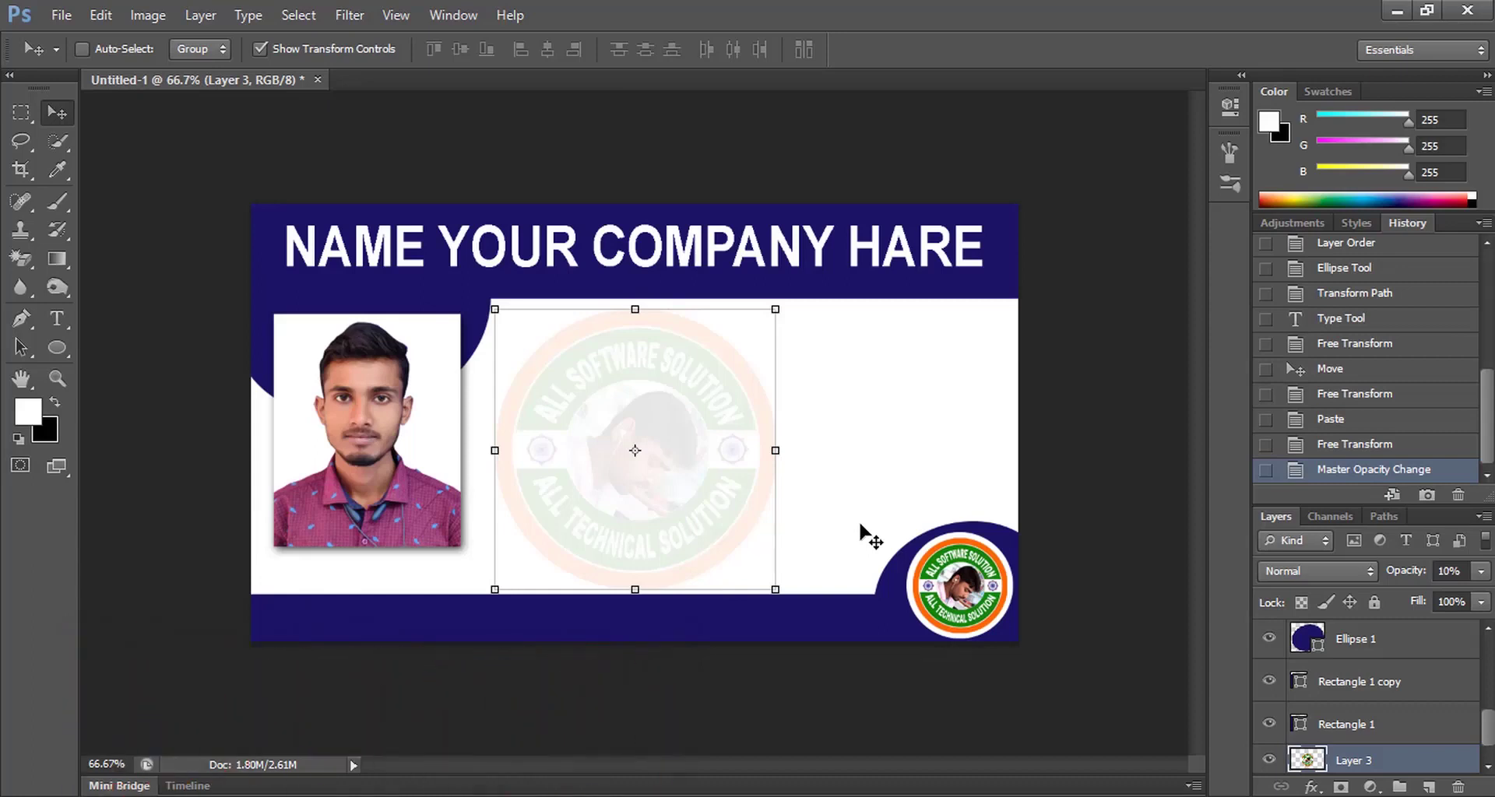
pyautogui.press('2')
pyautogui.press('1')
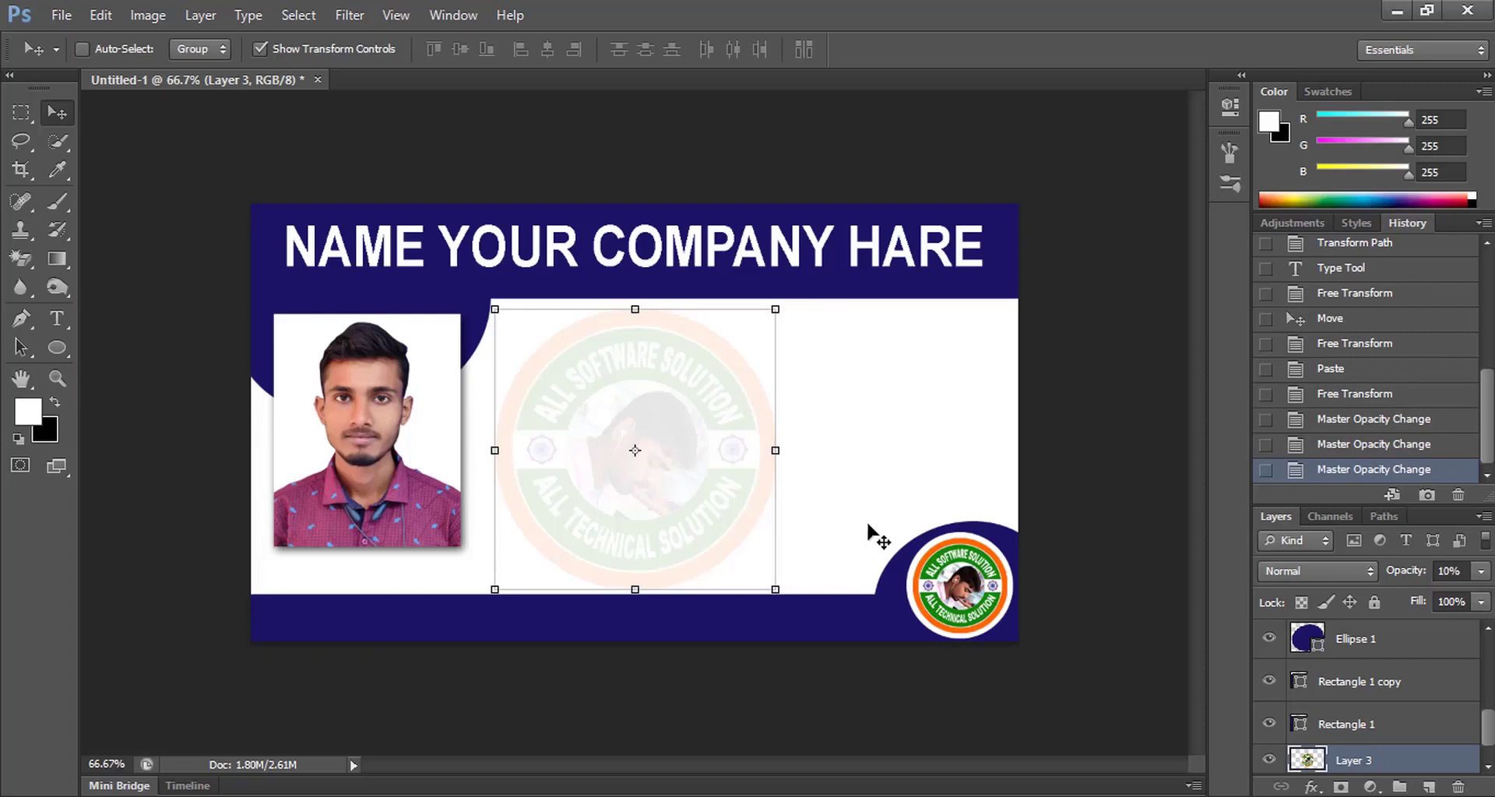
pyautogui.press('Up')
pyautogui.press('Up')
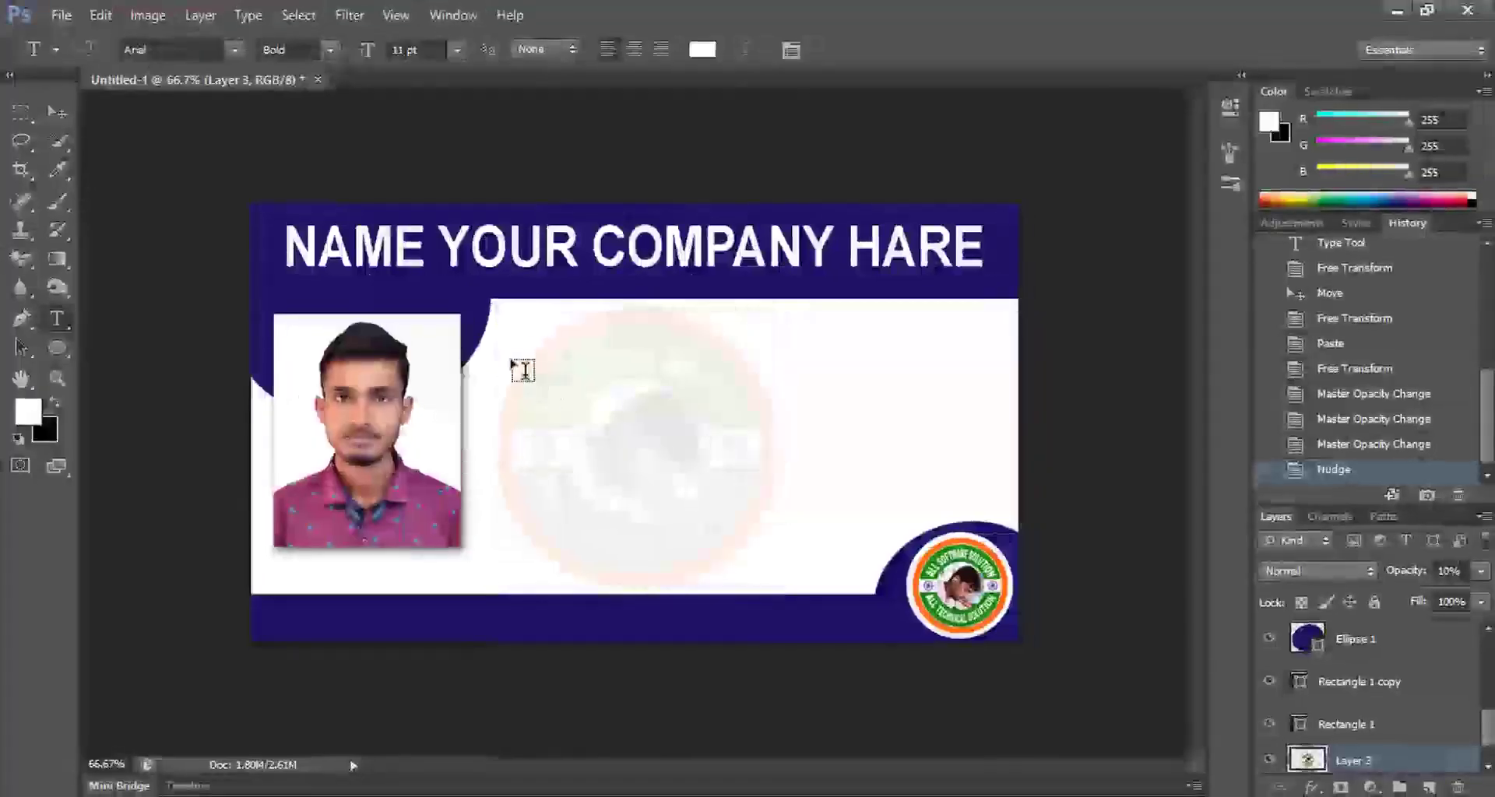
# Start a text block beside the photo and set its colour to black
pyautogui.click(511, 354)
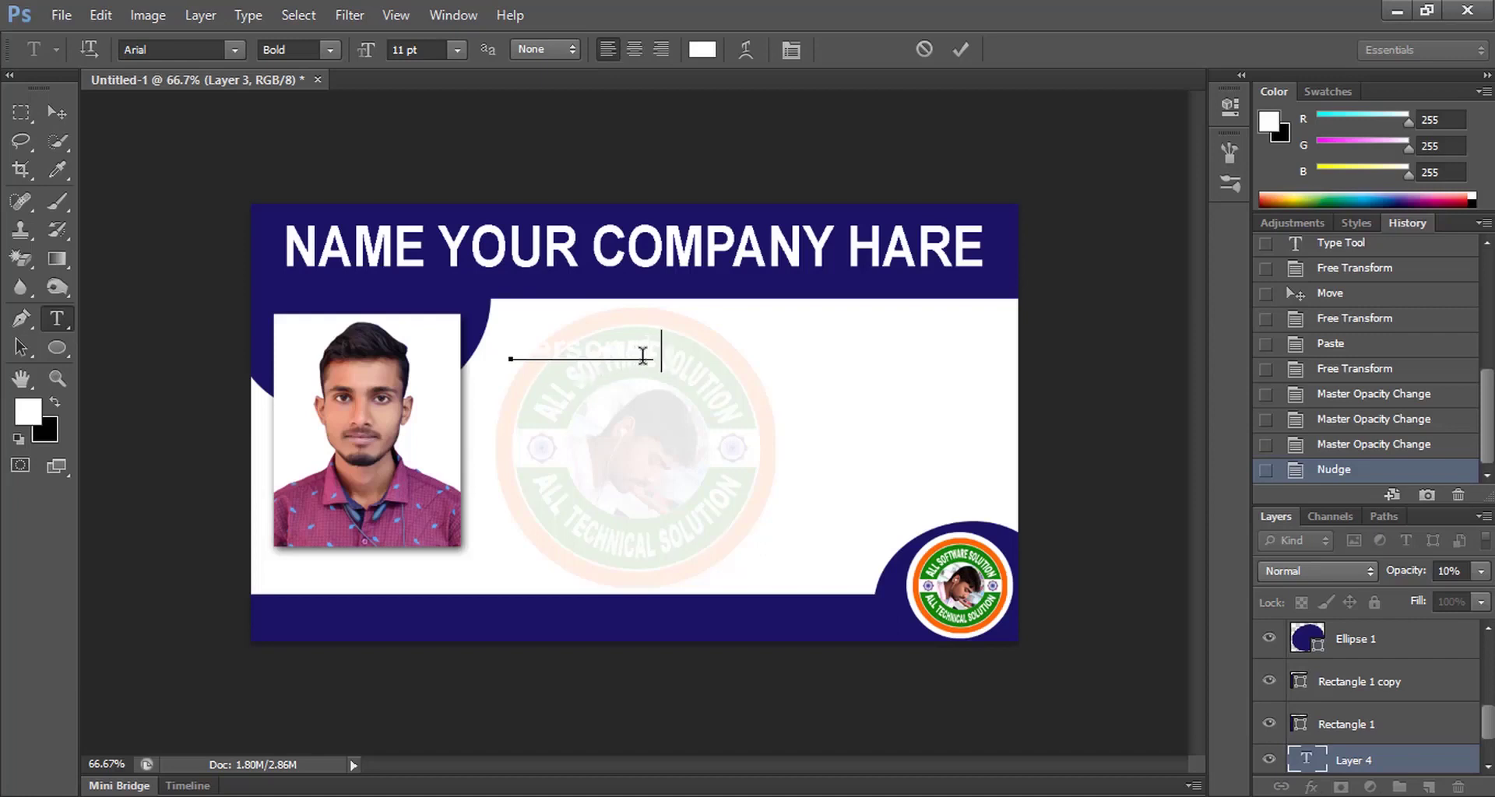
pyautogui.moveTo(643, 356); pyautogui.dragTo(451, 333)
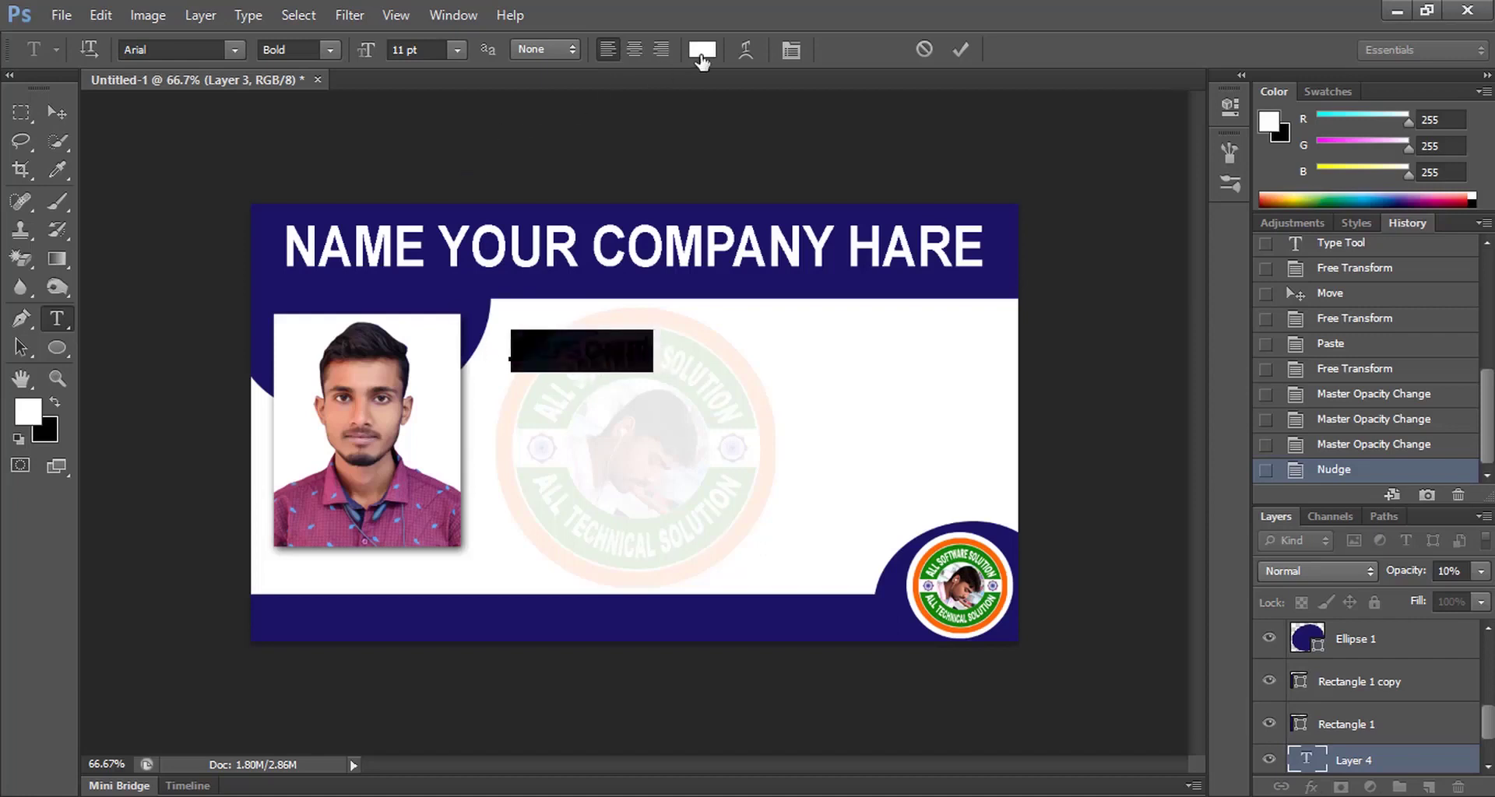
pyautogui.click(702, 49)
pyautogui.moveTo(846, 502); pyautogui.dragTo(1060, 751)
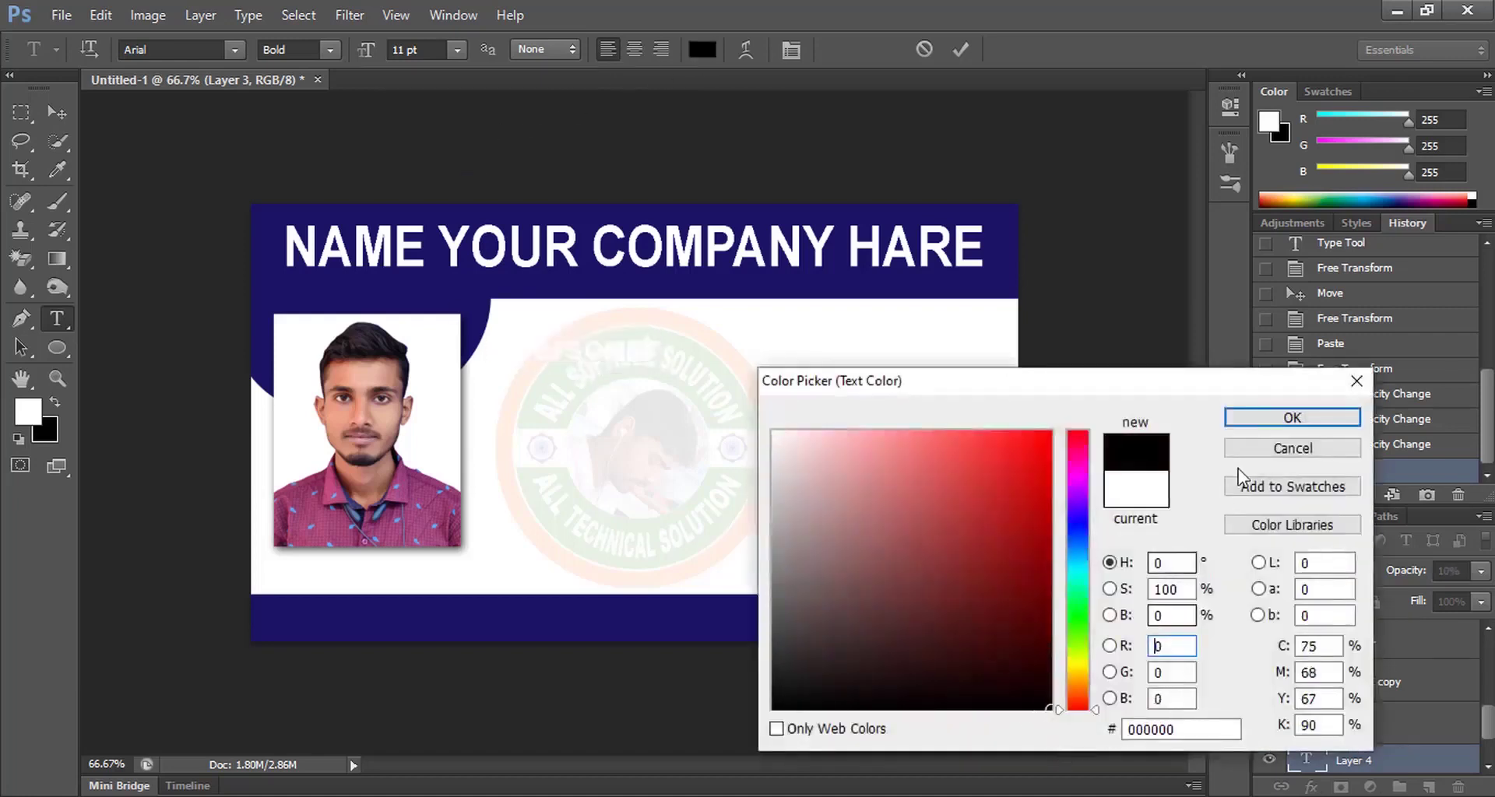
pyautogui.click(1290, 420)
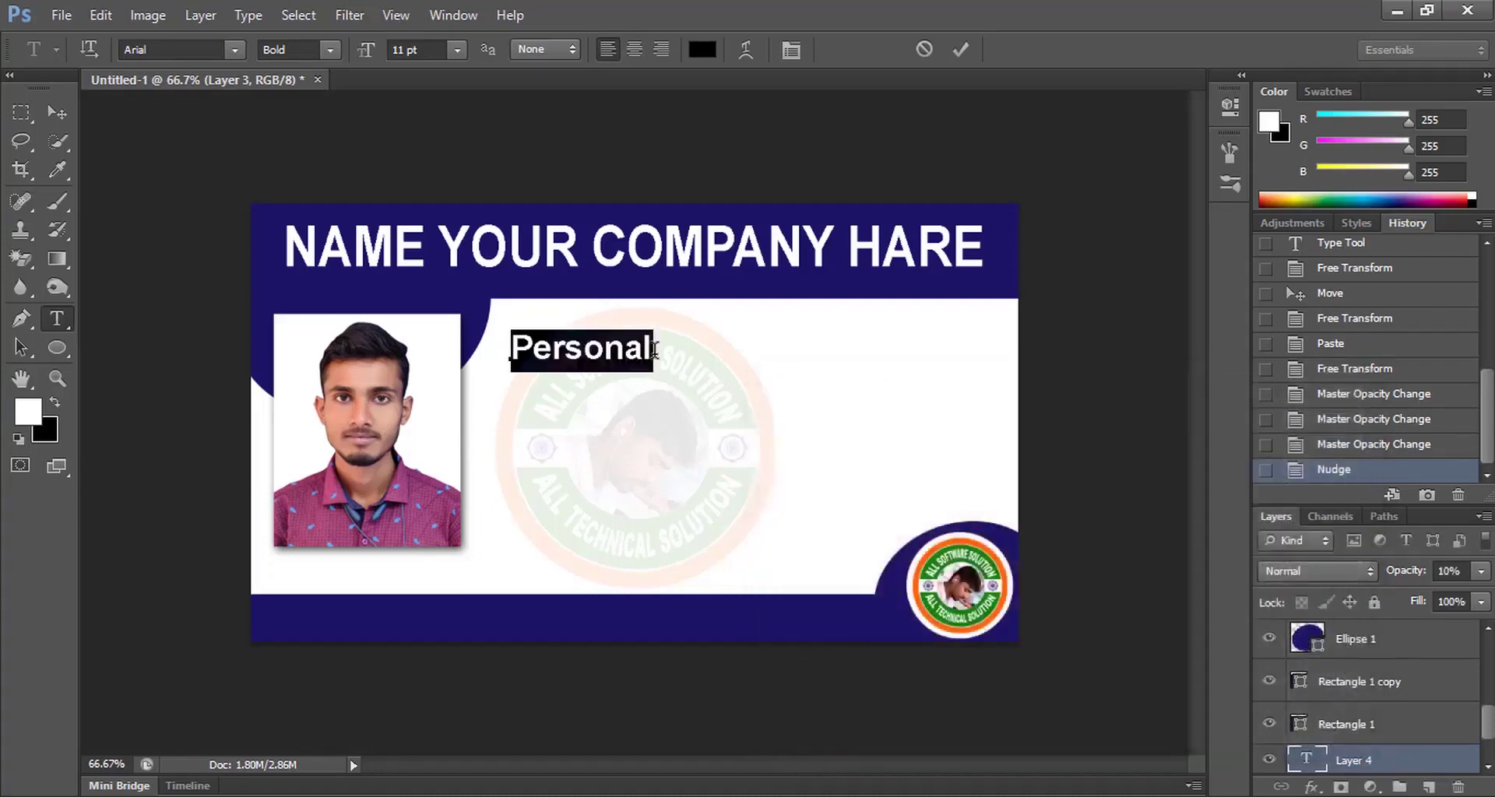
# Type the Personal Ditels heading, name placeholder, Dob-01/01/2000 and DG-B+ lines
pyautogui.click(654, 348)
pyautogui.write('Ditels')
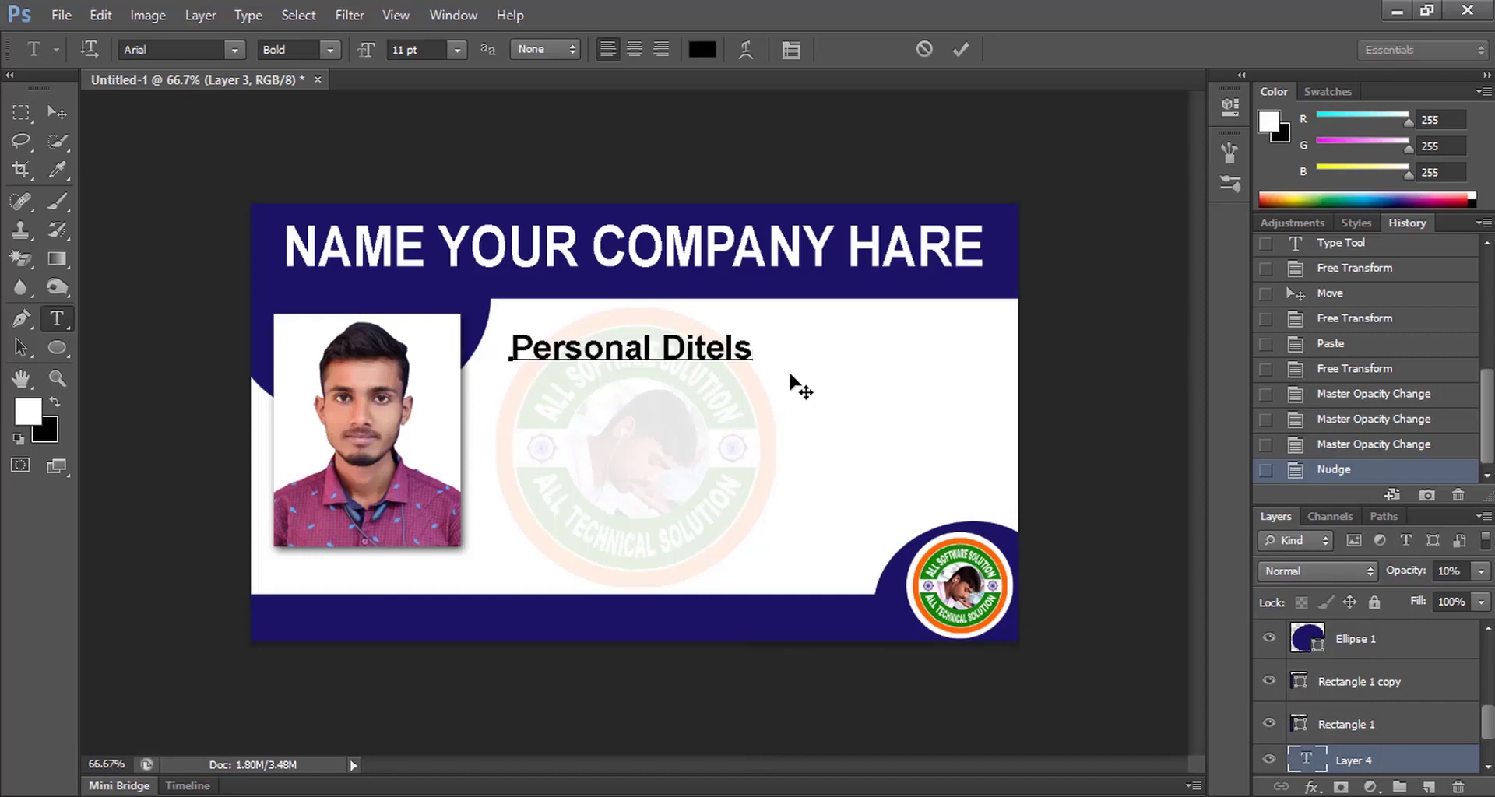
pyautogui.press('Return')
pyautogui.write('Name - Fris')
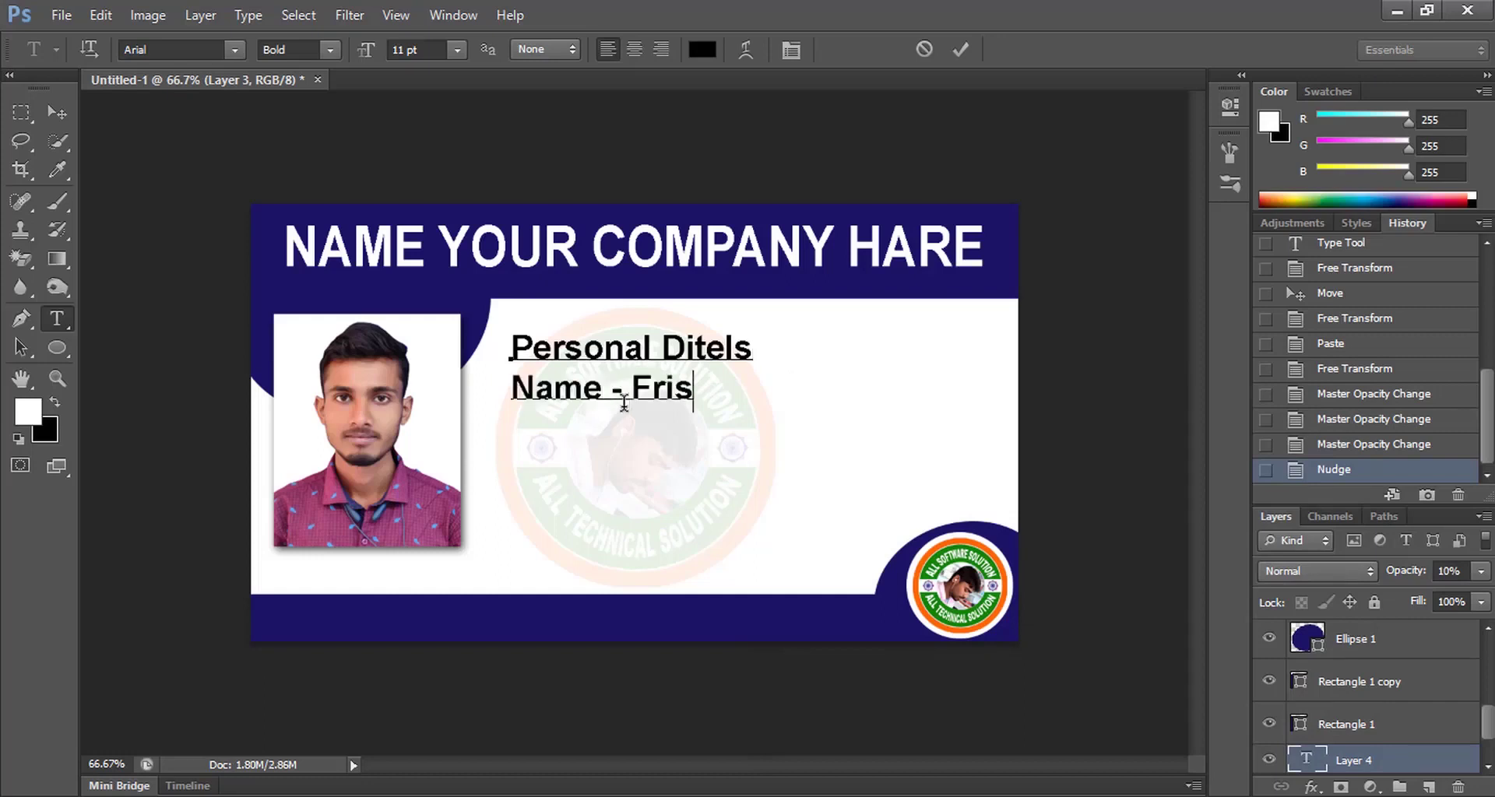
pyautogui.write('t Last')
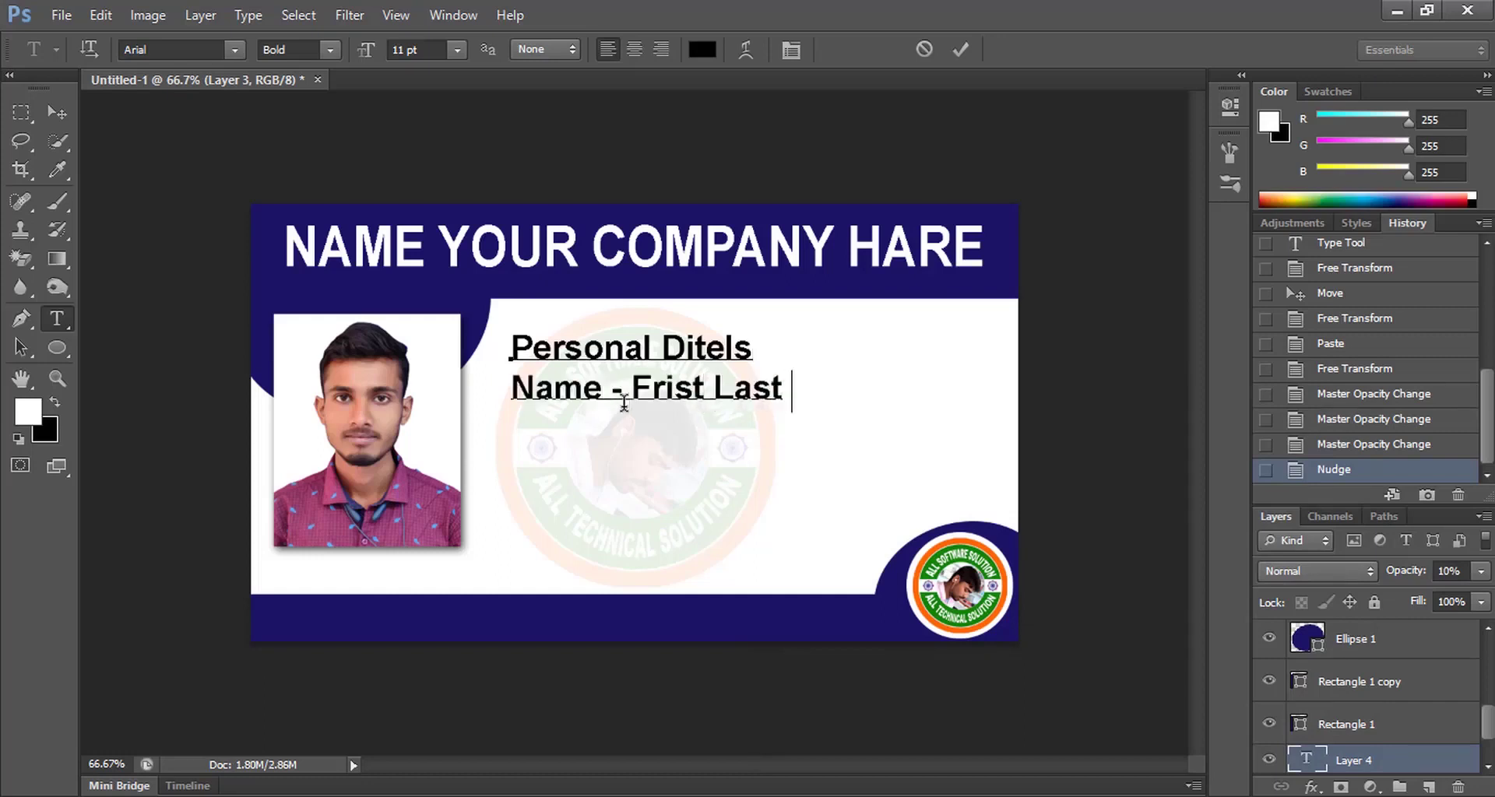
pyautogui.write(' name')
pyautogui.press('Return')
pyautogui.write('Dob-01/01/2')
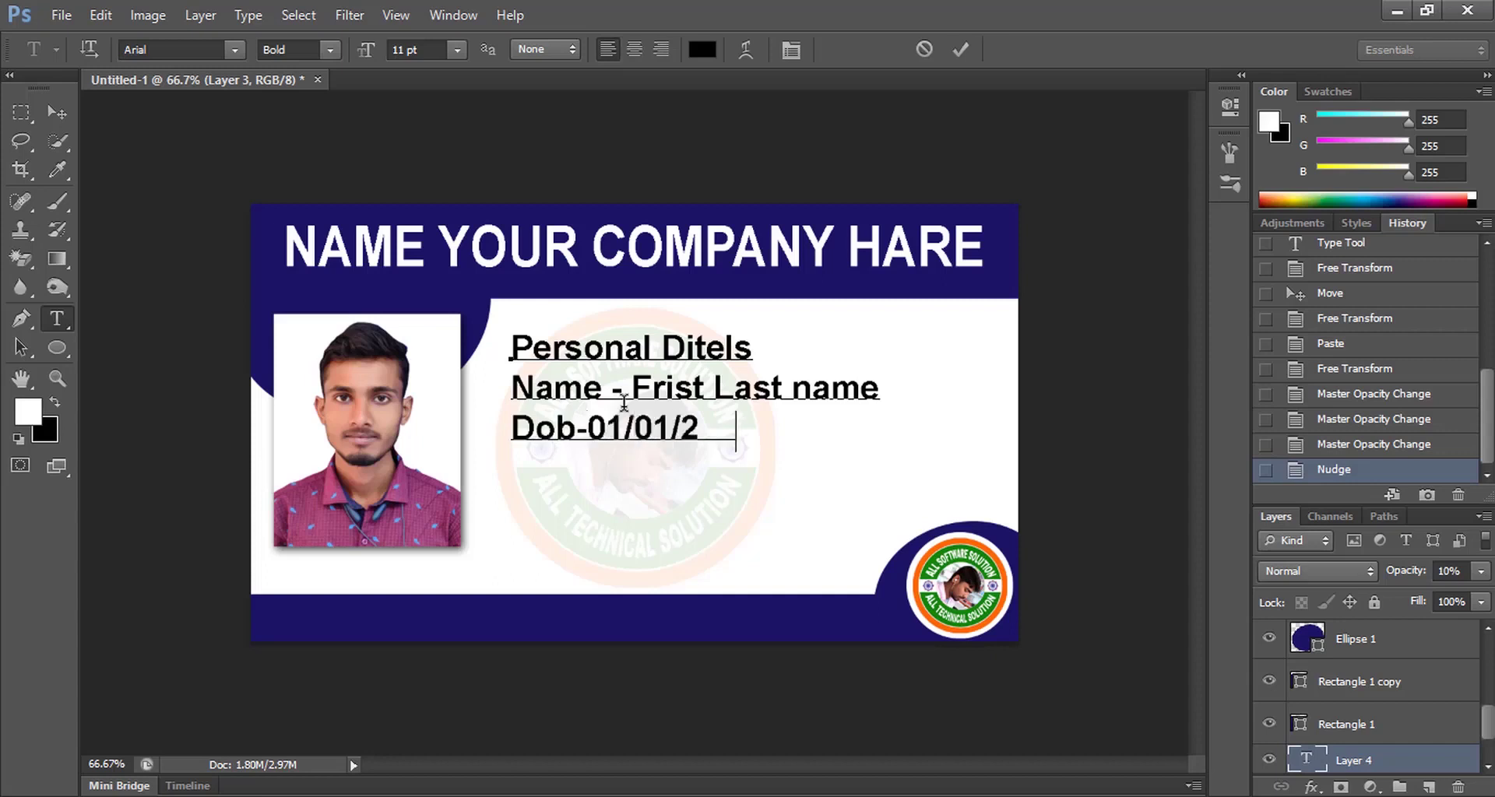
pyautogui.write('000')
pyautogui.press('Return')
pyautogui.write('DG-')
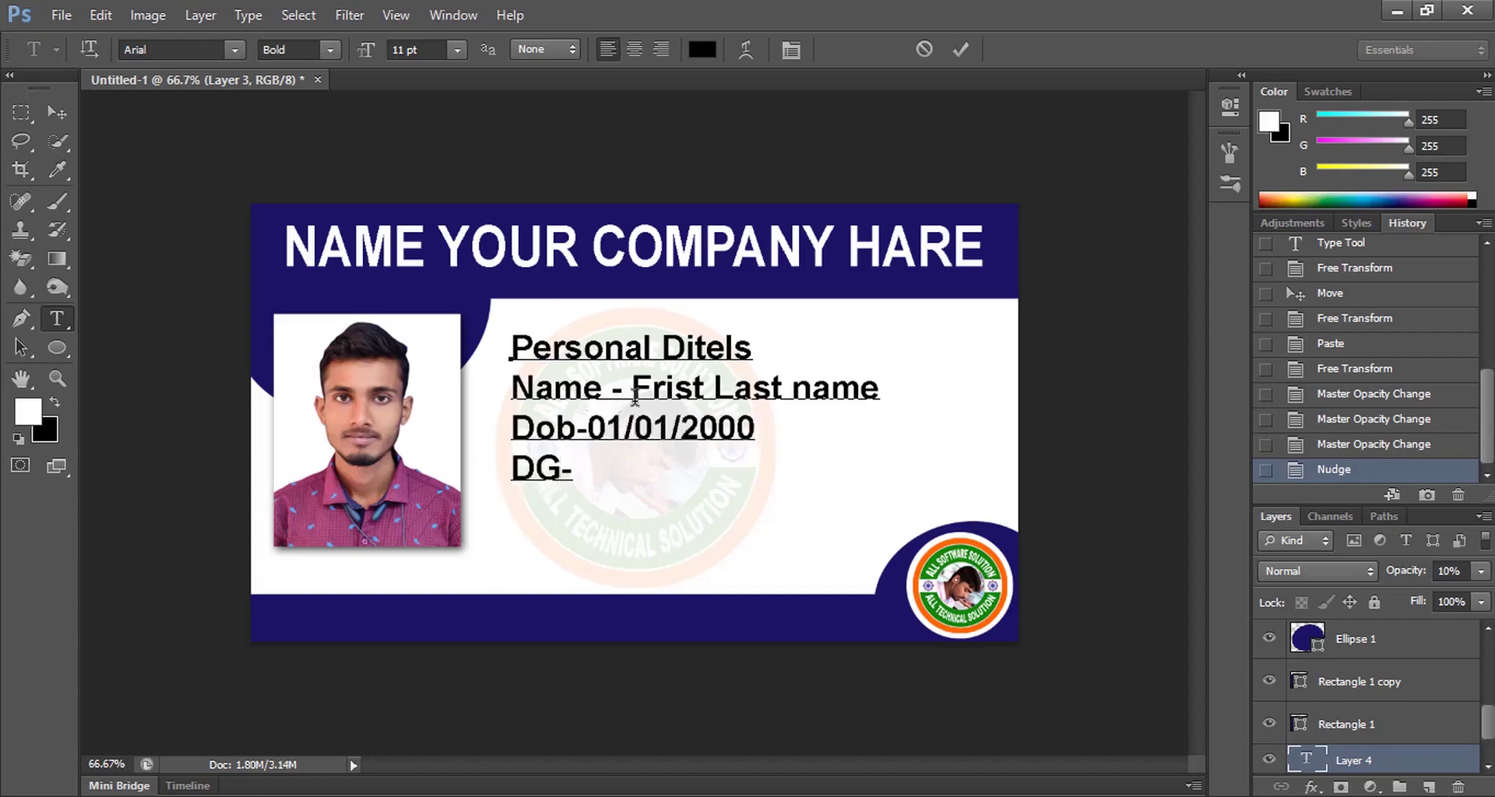
pyautogui.press('BackSpace')
pyautogui.press('BackSpace')
pyautogui.write('B+')
# Capitalise DOB, add the ADD- address line, and commit the text
pyautogui.moveTo(577, 426); pyautogui.dragTo(533, 426)
pyautogui.write('OB')
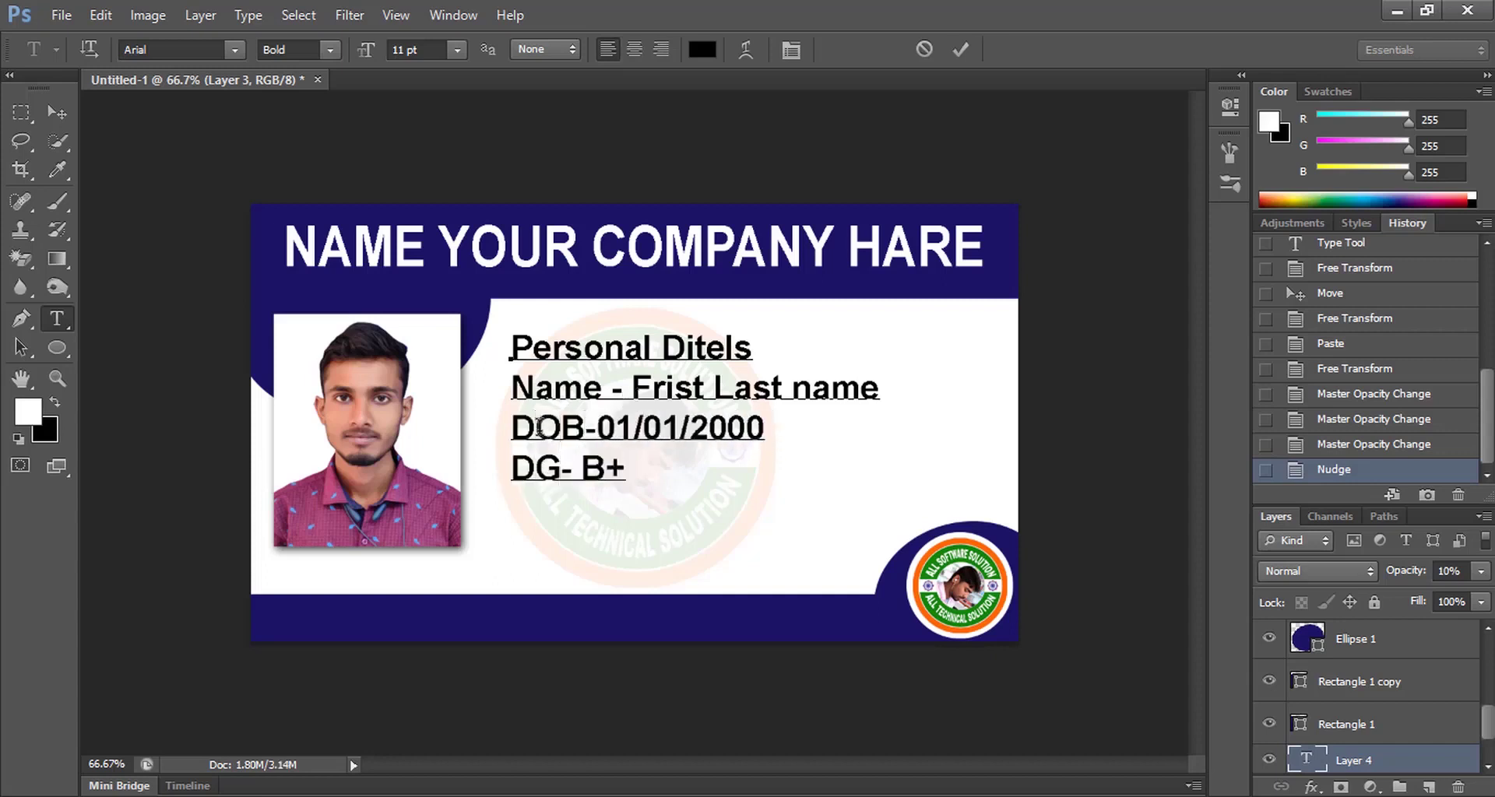
pyautogui.press('Return')
pyautogui.write('ADD- GUS')
pyautogui.press('BackSpace')
pyautogui.press('BackSpace')
pyautogui.write('us')
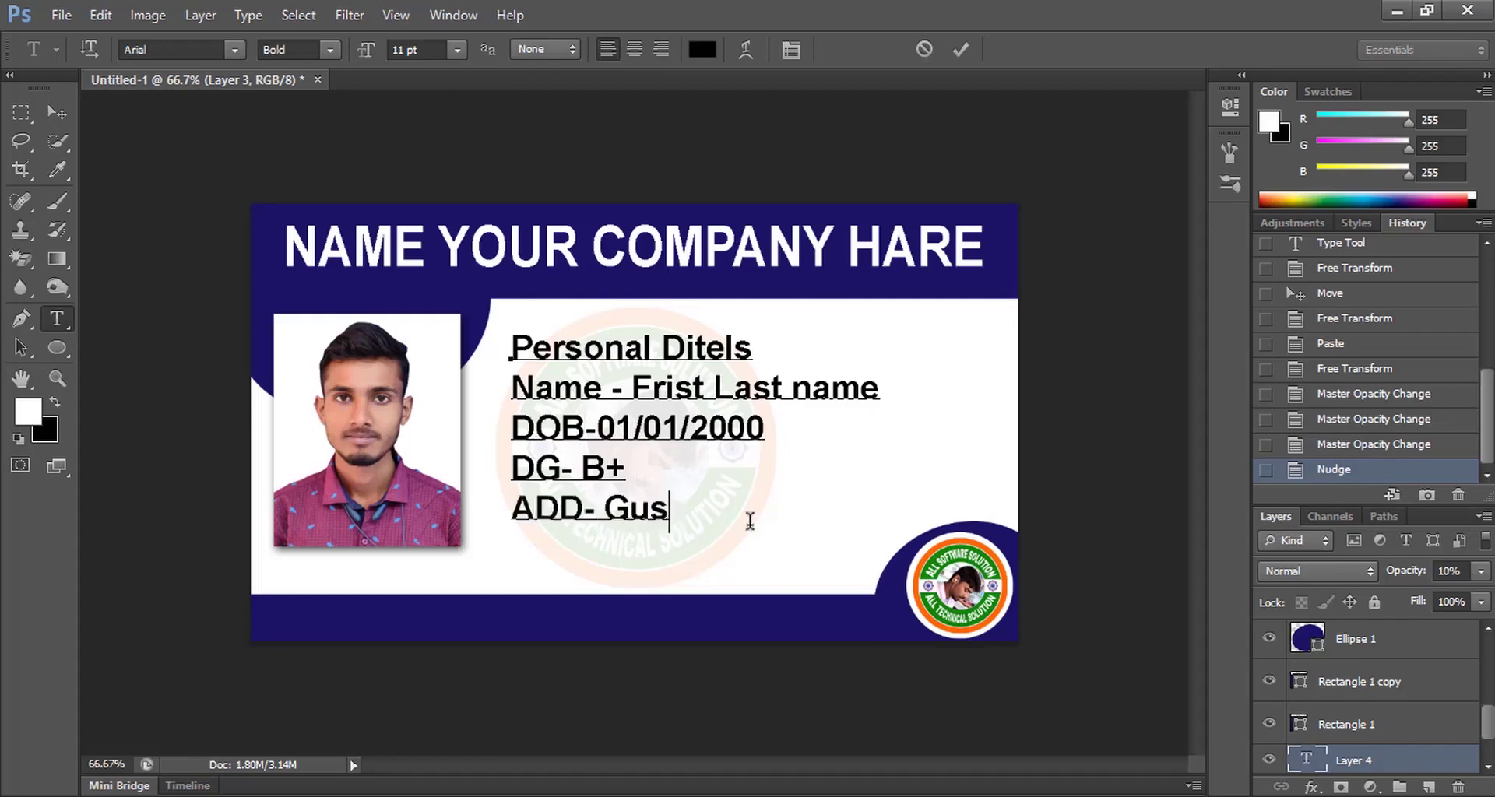
pyautogui.write('kara, purba bardhaman, west bengal')
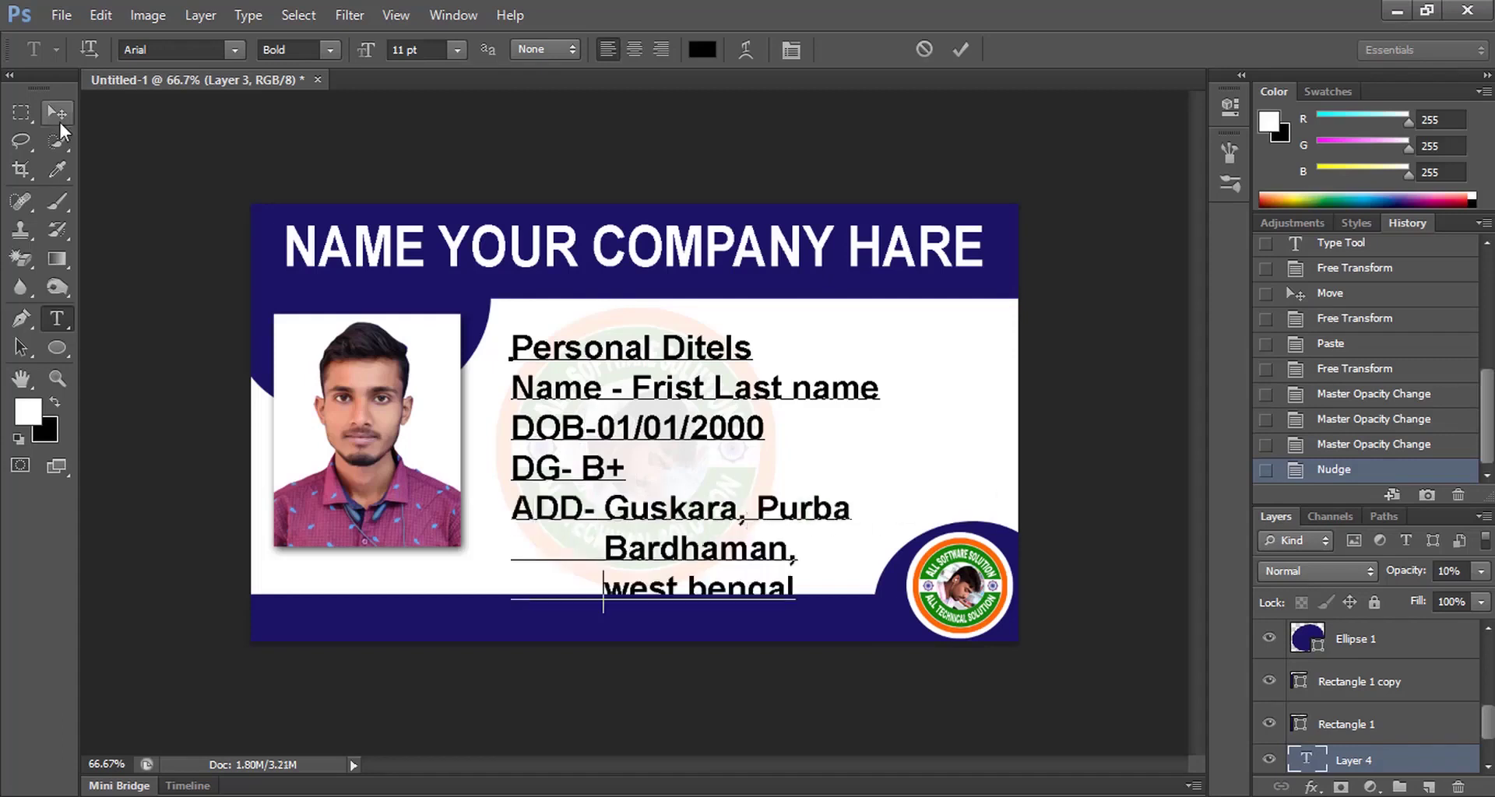
pyautogui.click(59, 119)
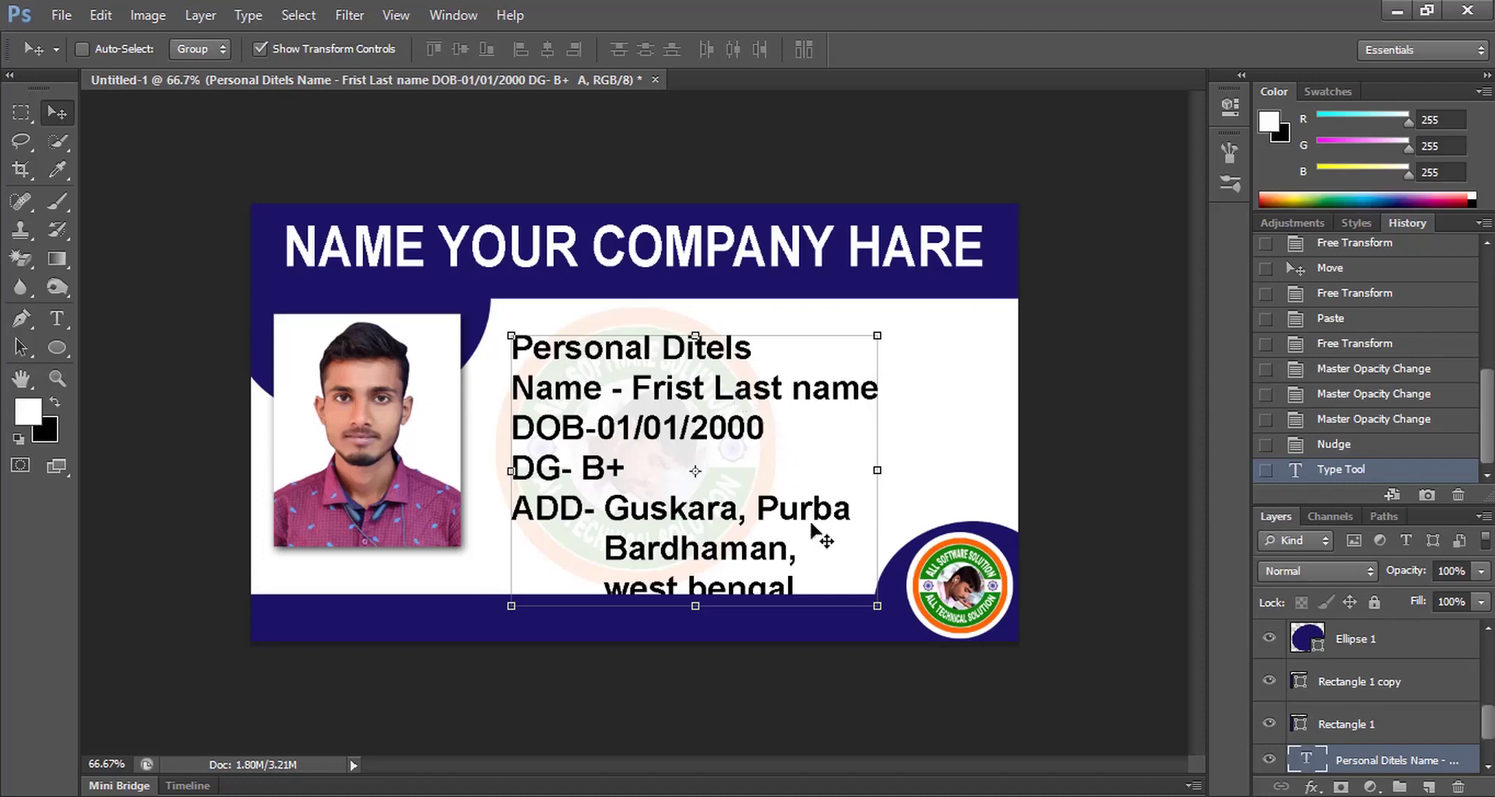
# Scale the Personal Ditels block down proportionally
pyautogui.hotkey('ctrl', 't')
pyautogui.moveTo(869, 594); pyautogui.dragTo(836, 538)
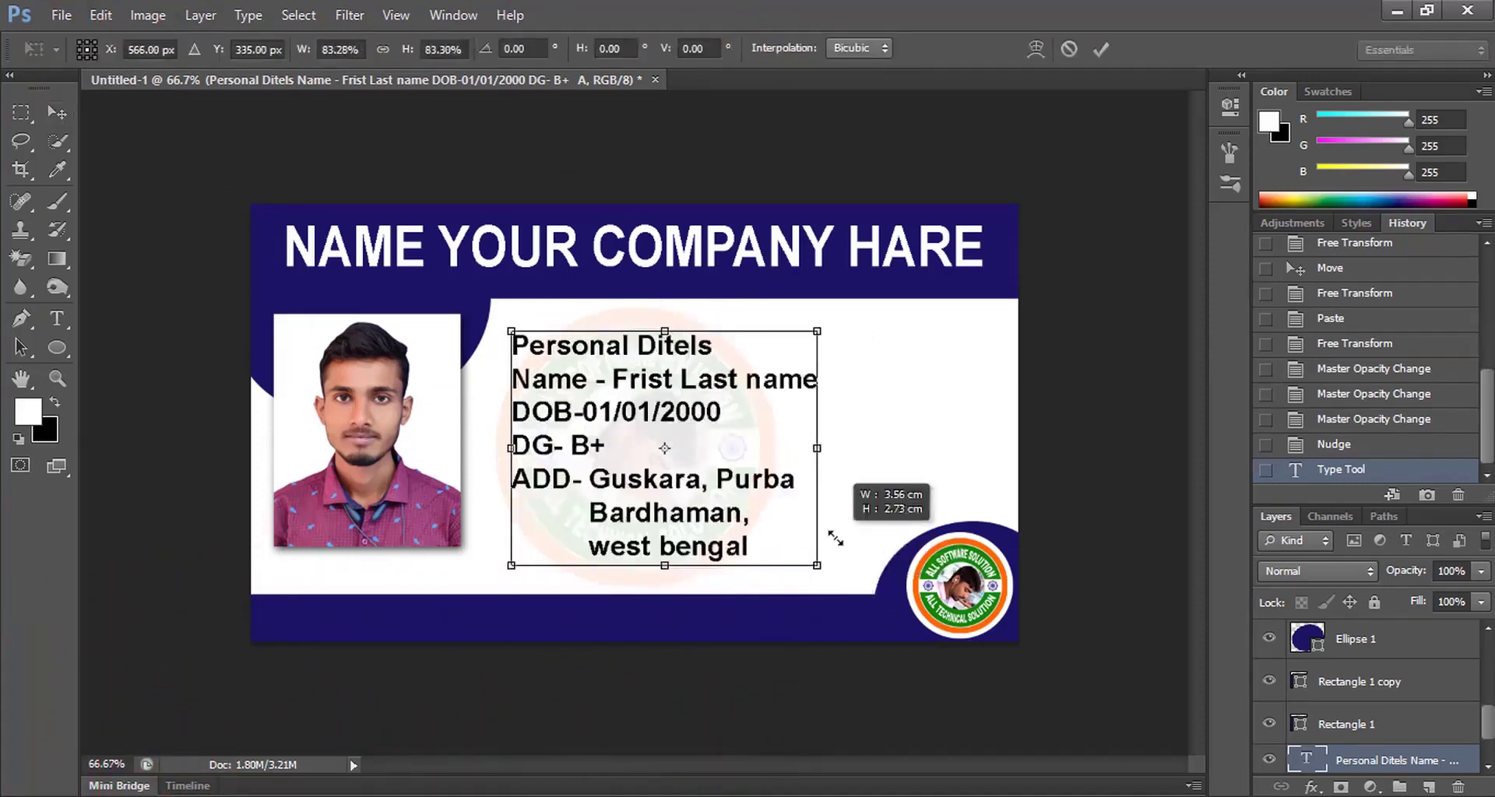
pyautogui.moveTo(835, 538); pyautogui.dragTo(830, 534)
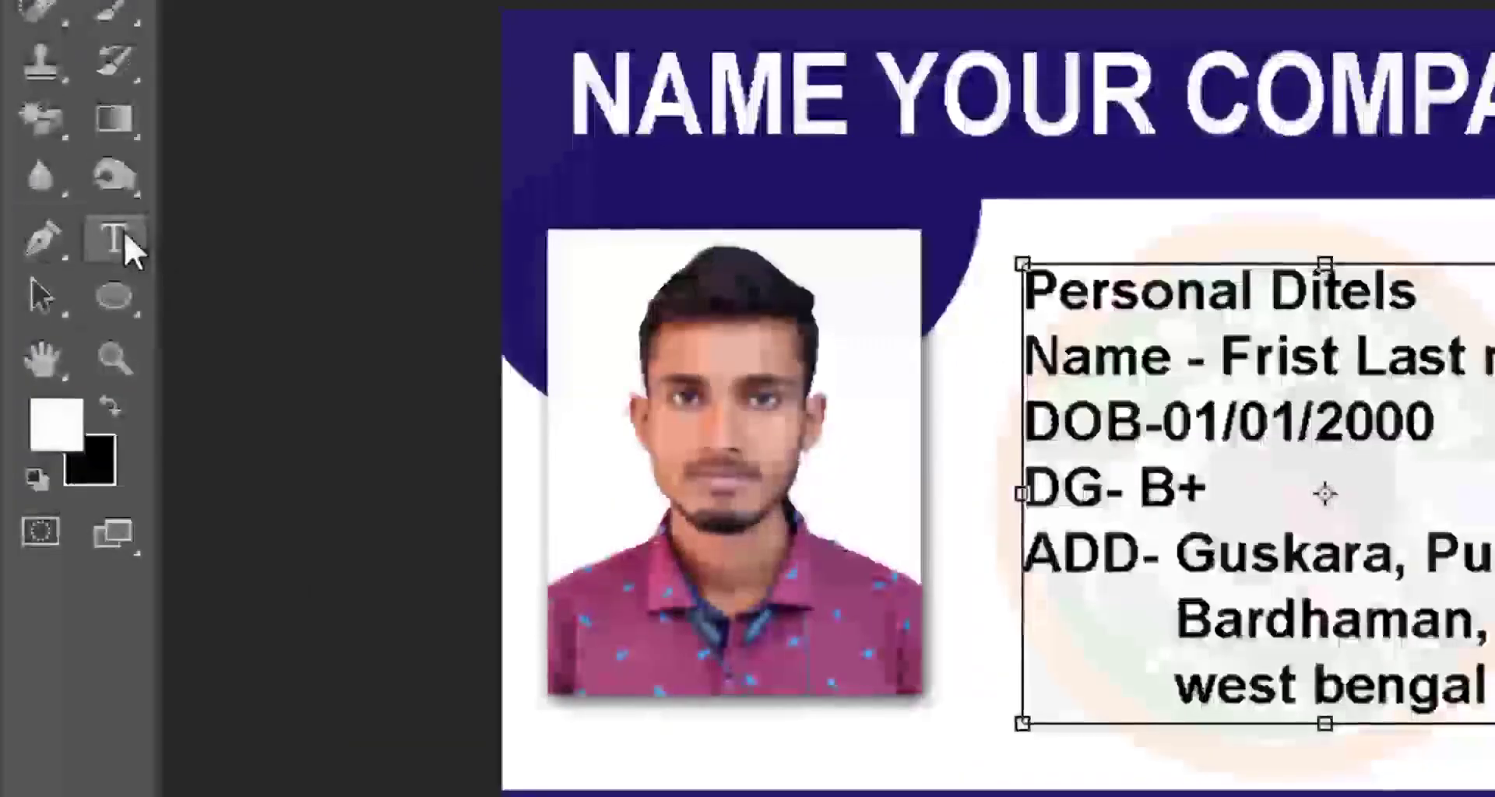
pyautogui.click(124, 232)
pyautogui.click(1281, 246)
# Adjust spacing in the detail lines so the dashes and values align
pyautogui.click(1213, 356)
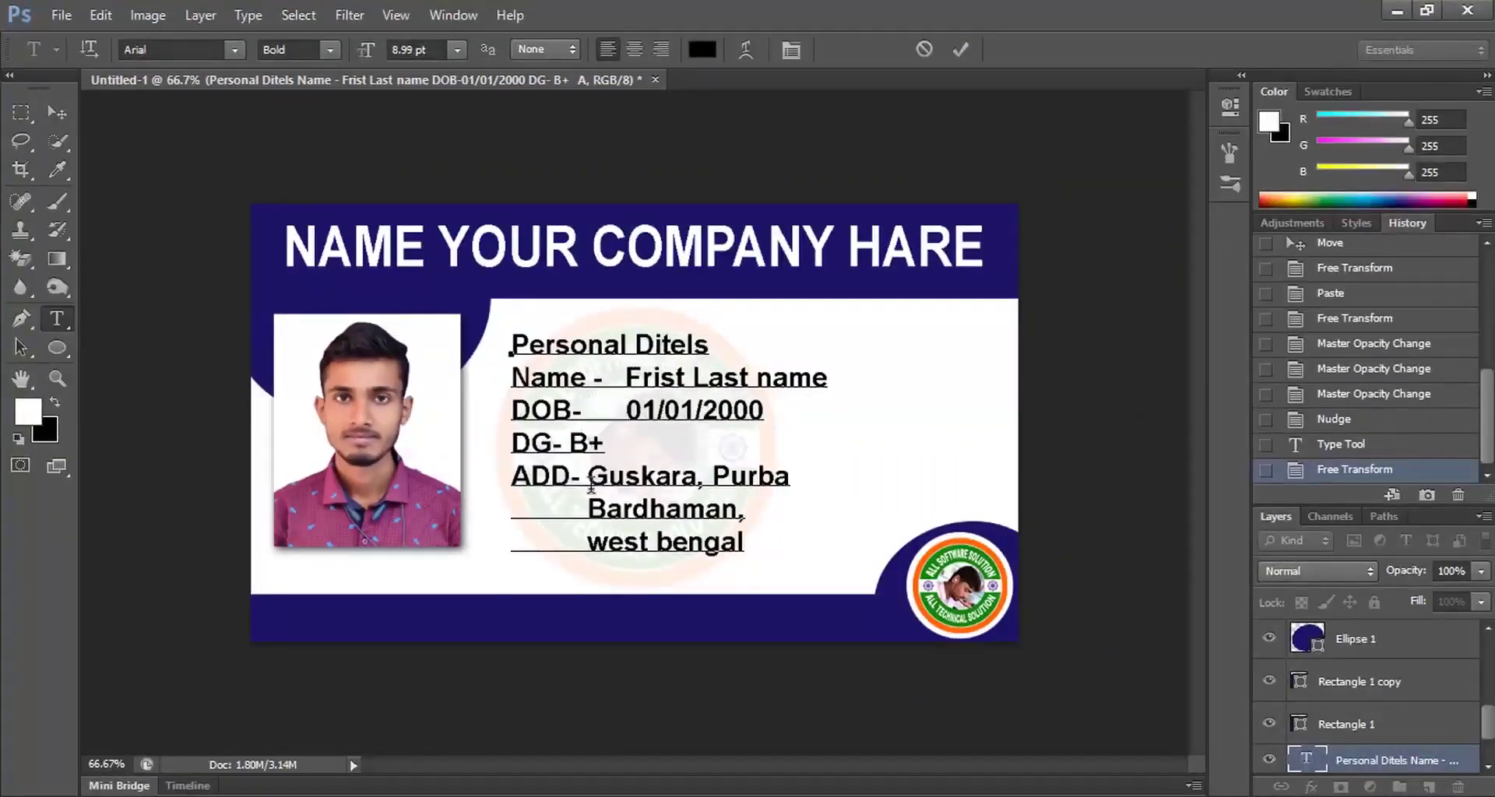
pyautogui.click(567, 444)
pyautogui.click(584, 477)
pyautogui.click(588, 510)
pyautogui.click(588, 543)
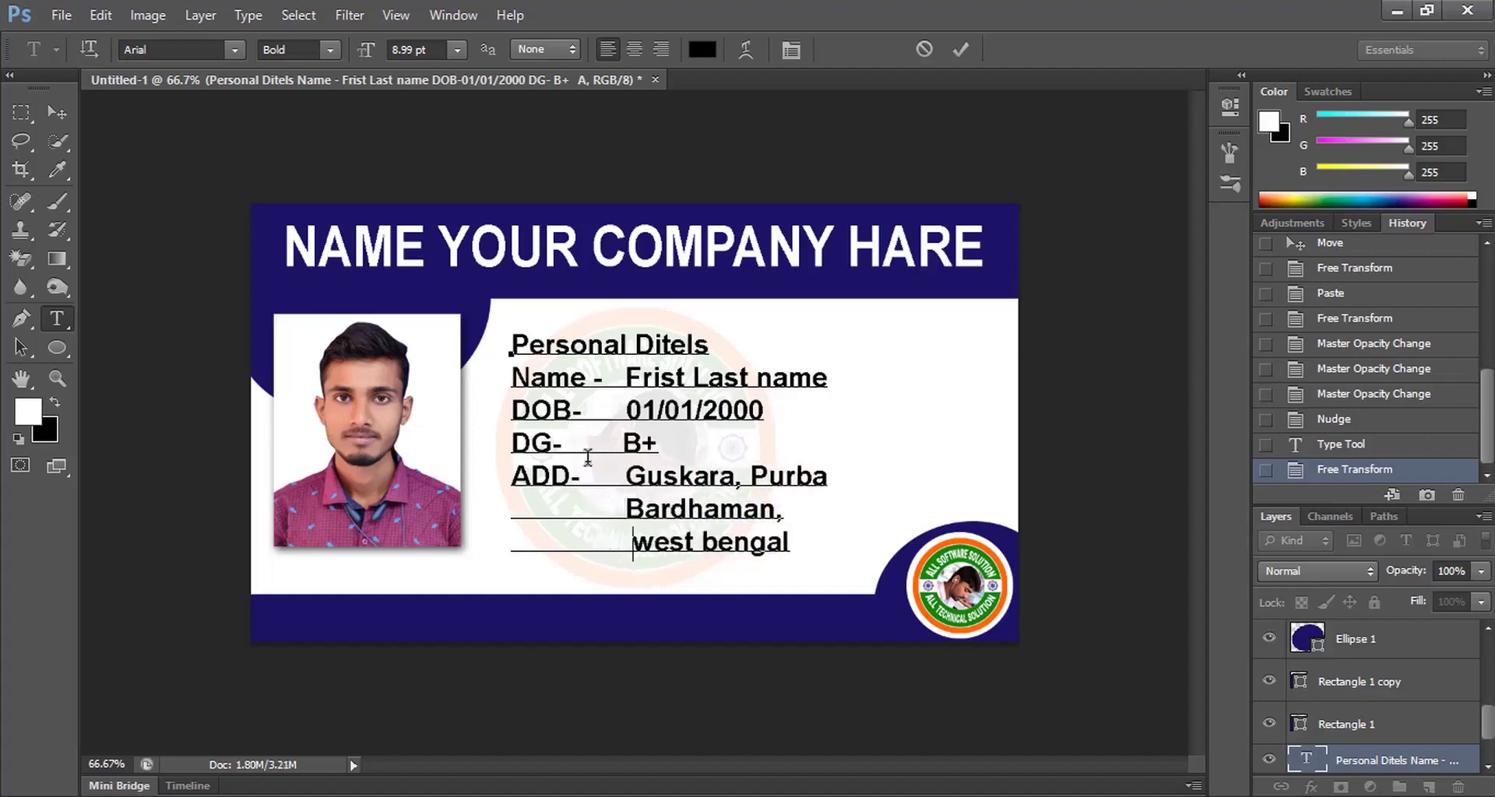
pyautogui.click(580, 476)
pyautogui.click(659, 442)
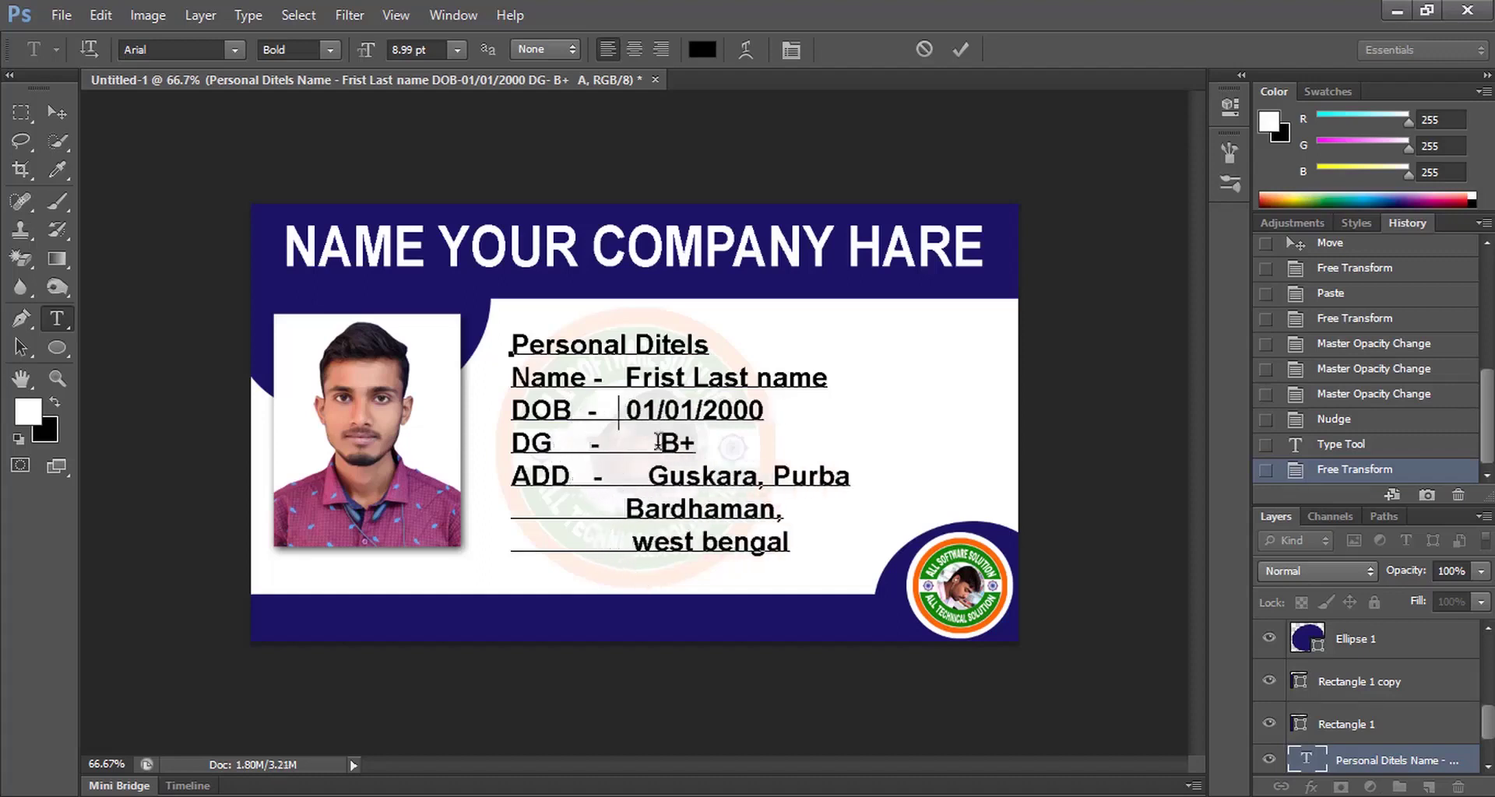
pyautogui.press('BackSpace')
pyautogui.press('BackSpace')
pyautogui.press('BackSpace')
pyautogui.press('Up')
pyautogui.click(648, 477)
pyautogui.press('BackSpace')
pyautogui.press('BackSpace')
pyautogui.press('BackSpace')
pyautogui.click(633, 543)
pyautogui.press('BackSpace')
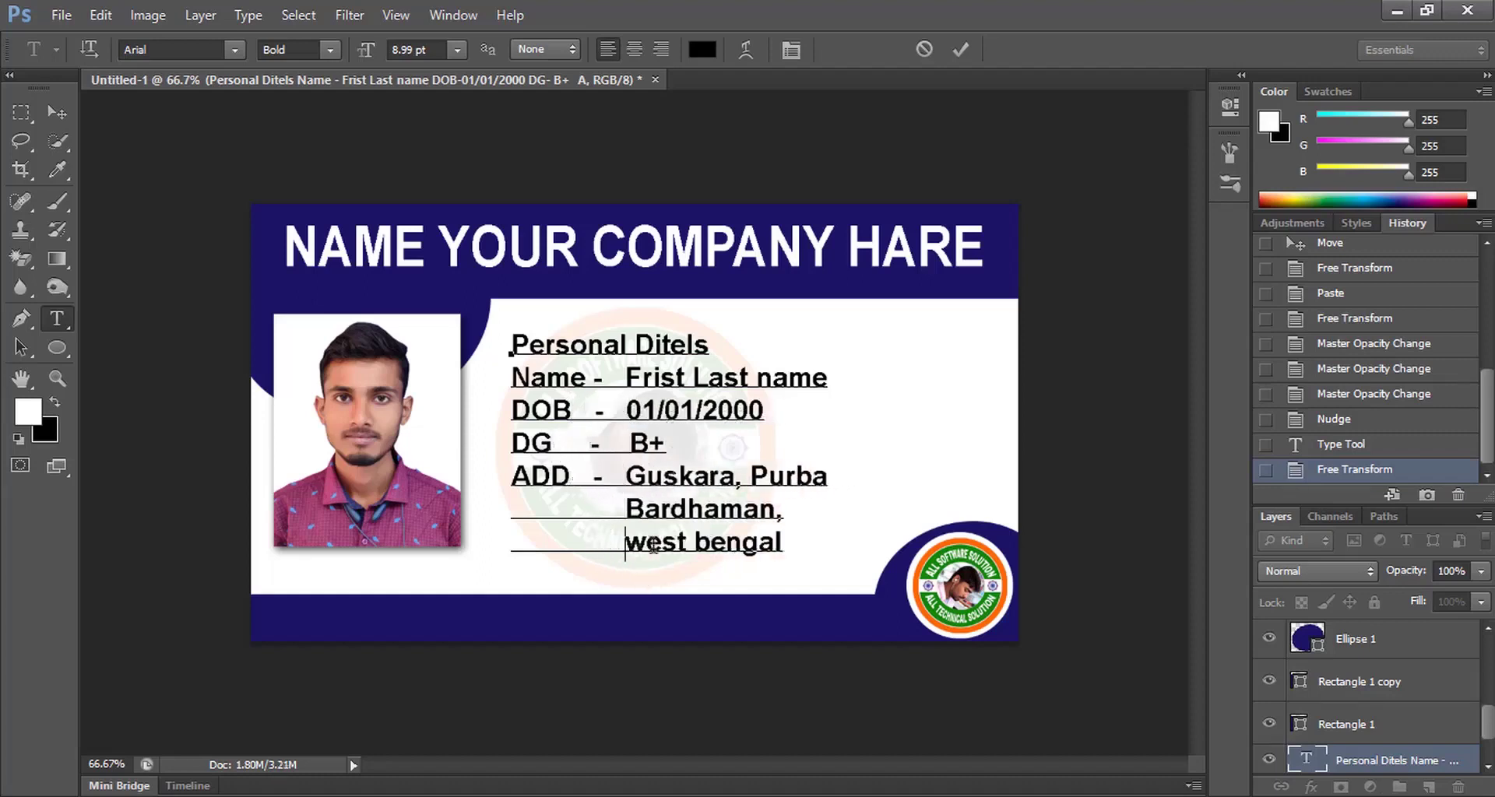
# Enlarge the Personal Ditels heading to 14 pt
pyautogui.moveTo(512, 345); pyautogui.dragTo(709, 344)
pyautogui.click(457, 49)
pyautogui.click(460, 252)
pyautogui.click(57, 112)
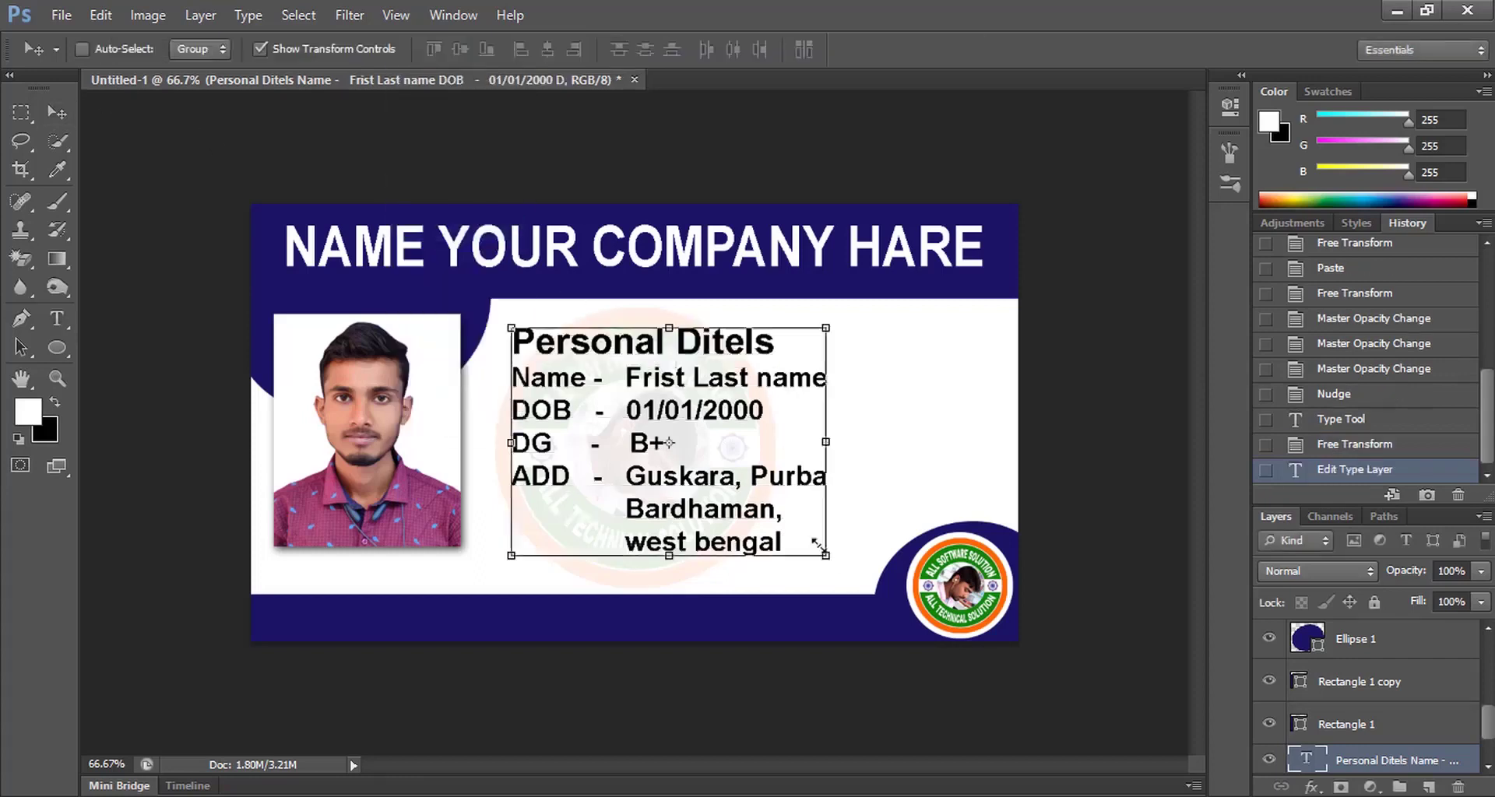
# Scale the whole details block to about 91.5%
pyautogui.hotkey('ctrl', 't')
pyautogui.moveTo(834, 560); pyautogui.dragTo(792, 523)
pyautogui.press('Return')
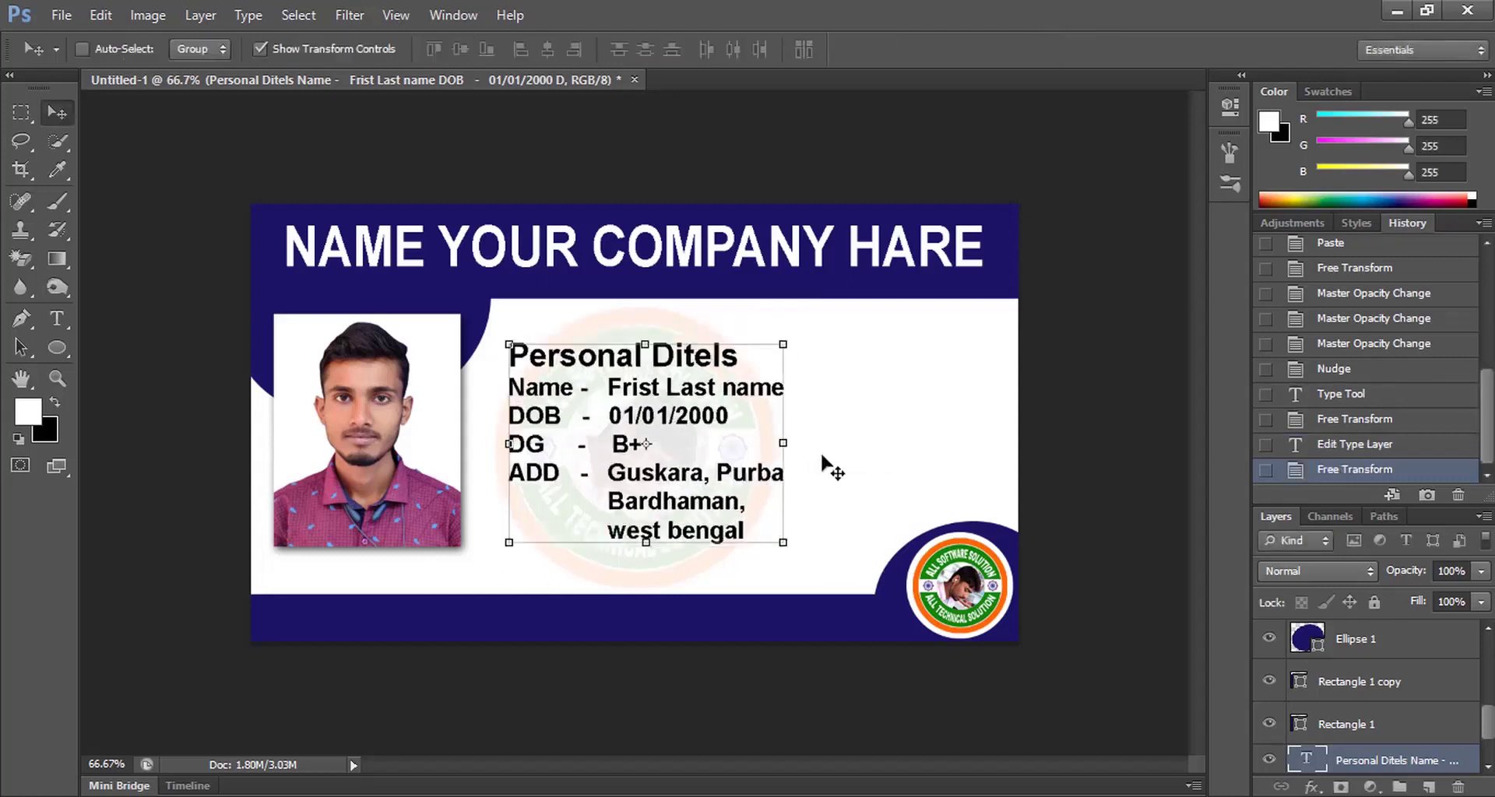
pyautogui.click(56, 319)
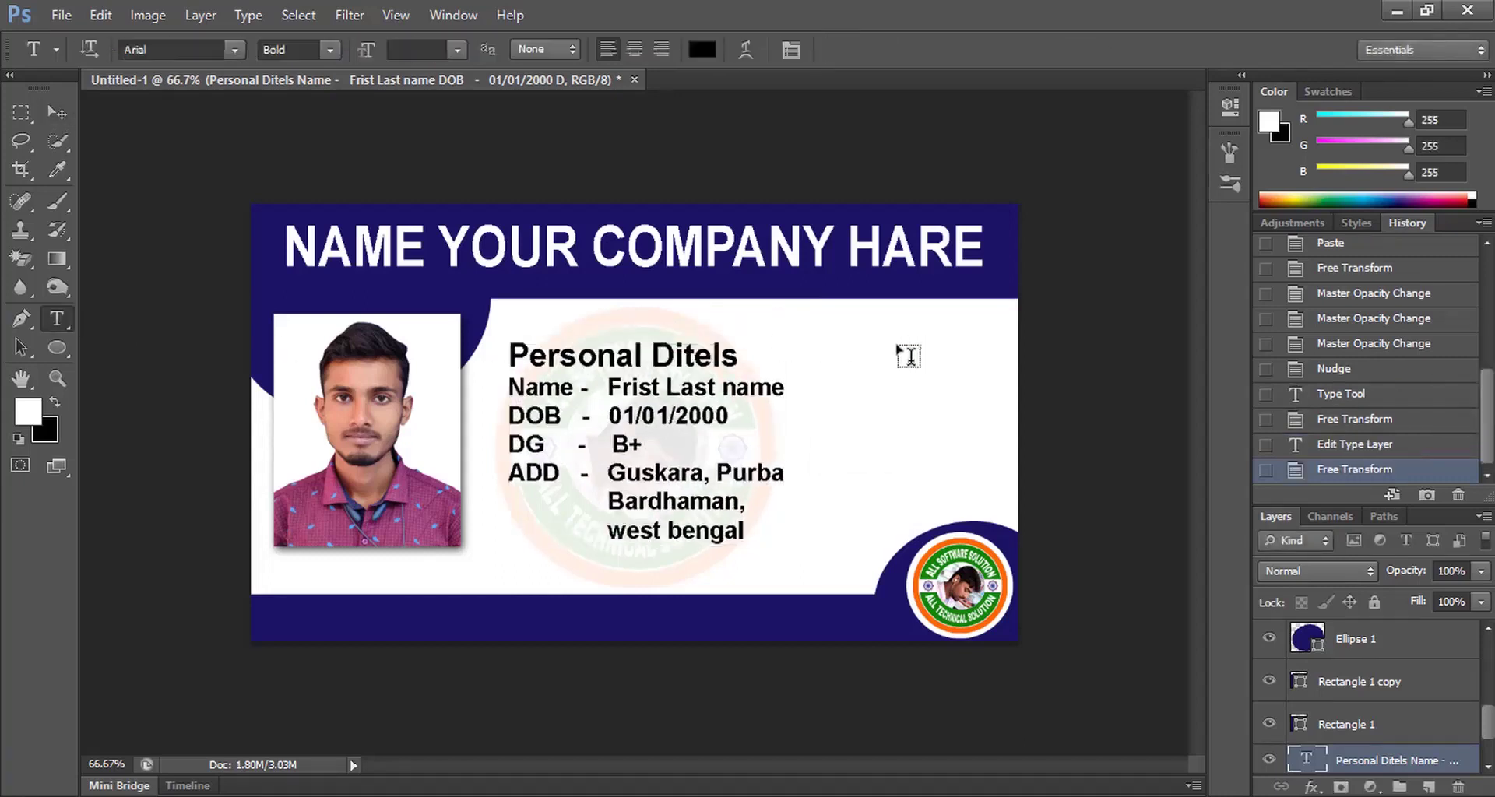
# Place a black Company Ditels heading at the card's top right, then select Layer 2
pyautogui.click(854, 347)
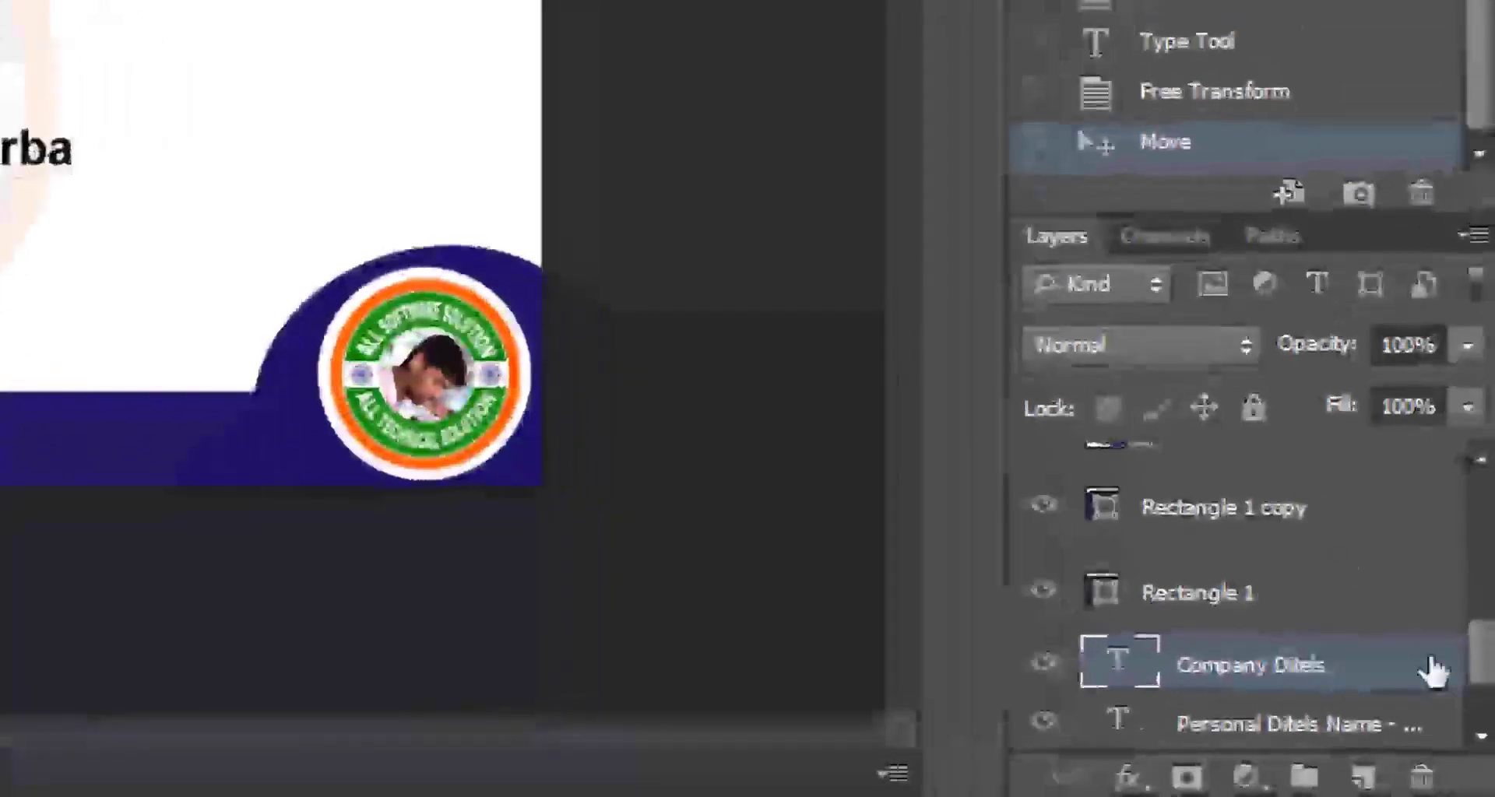
pyautogui.moveTo(1485, 658); pyautogui.dragTo(1479, 499)
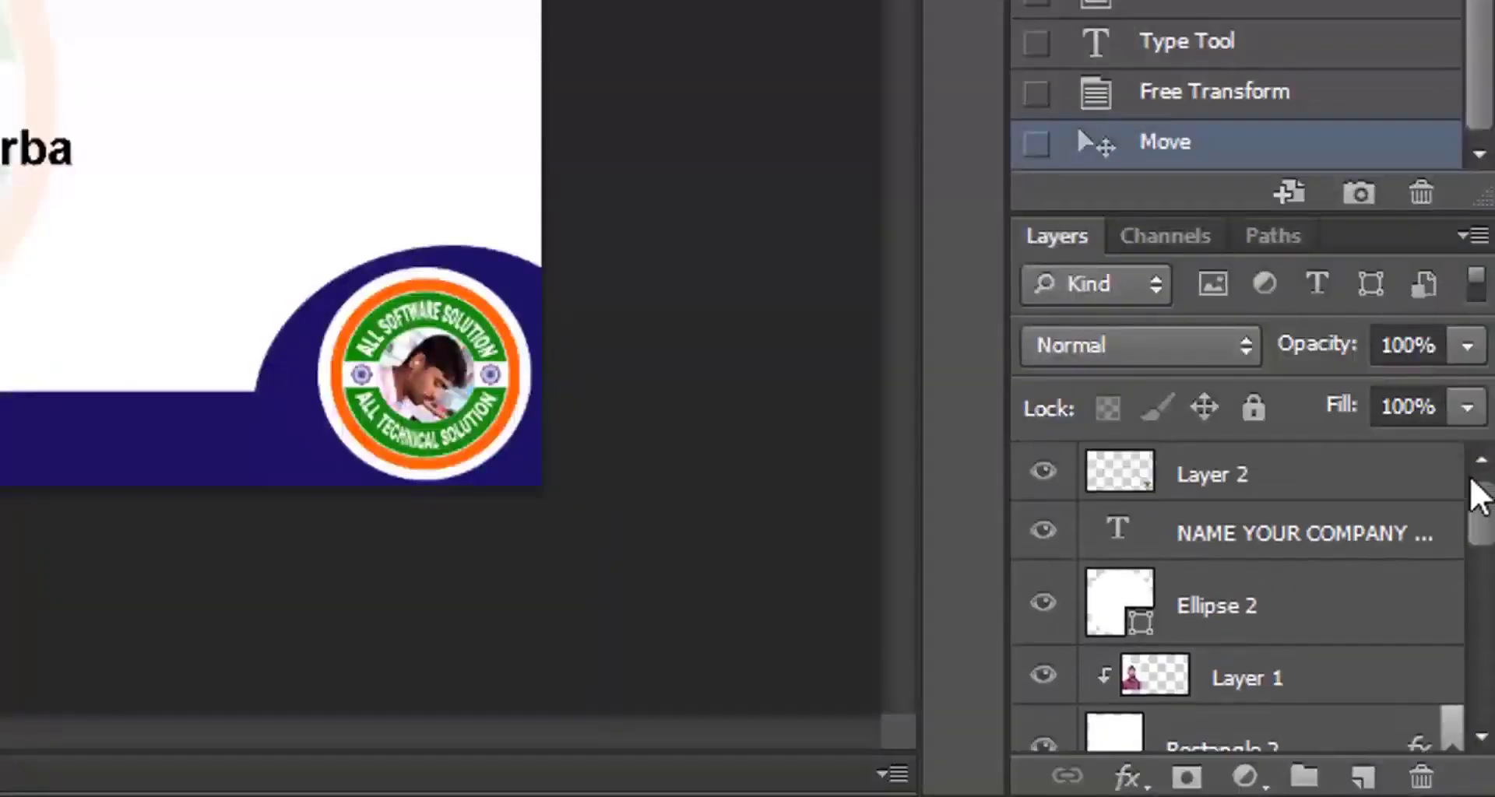
pyautogui.click(1176, 479)
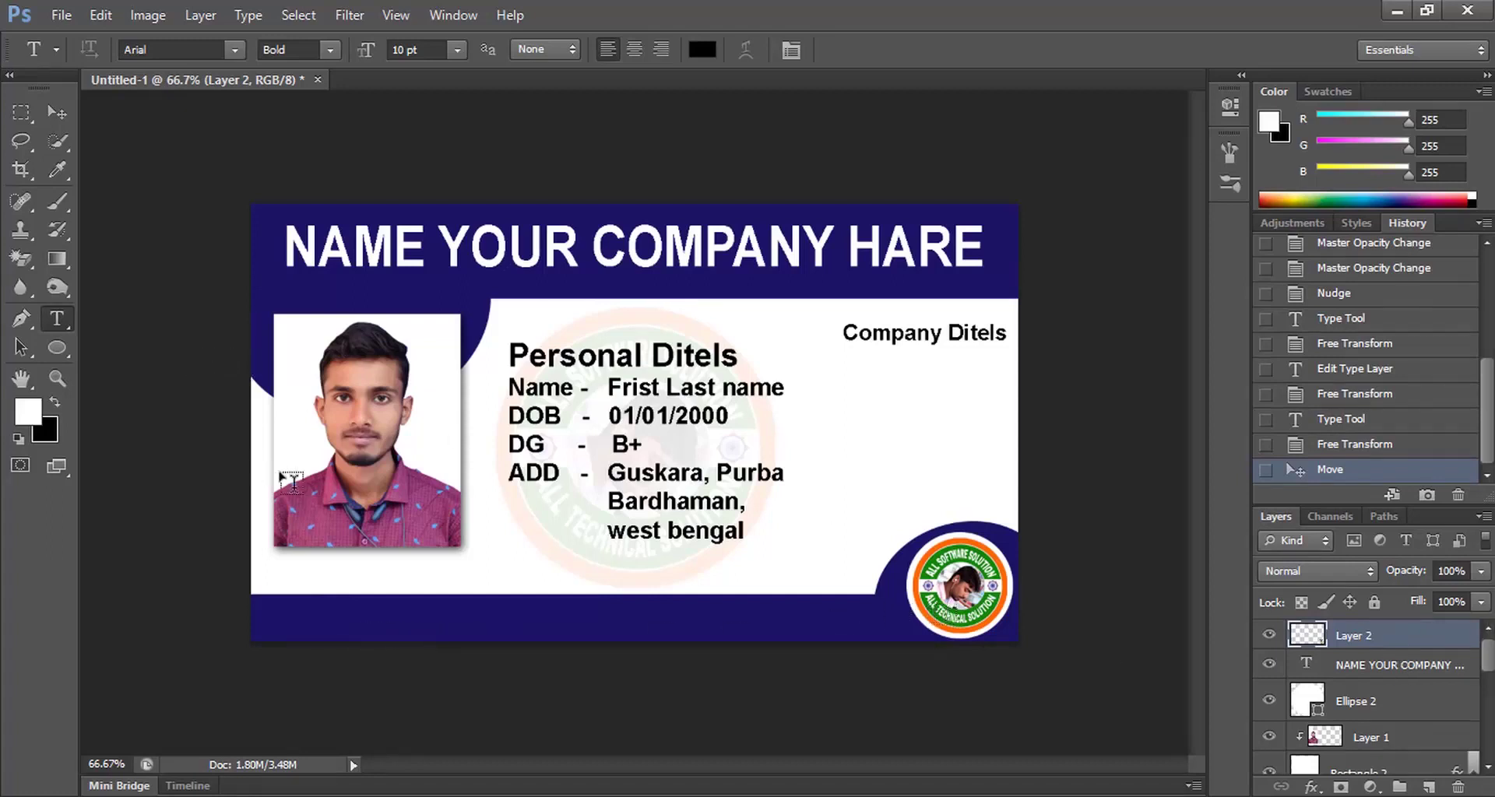
pyautogui.click(314, 629)
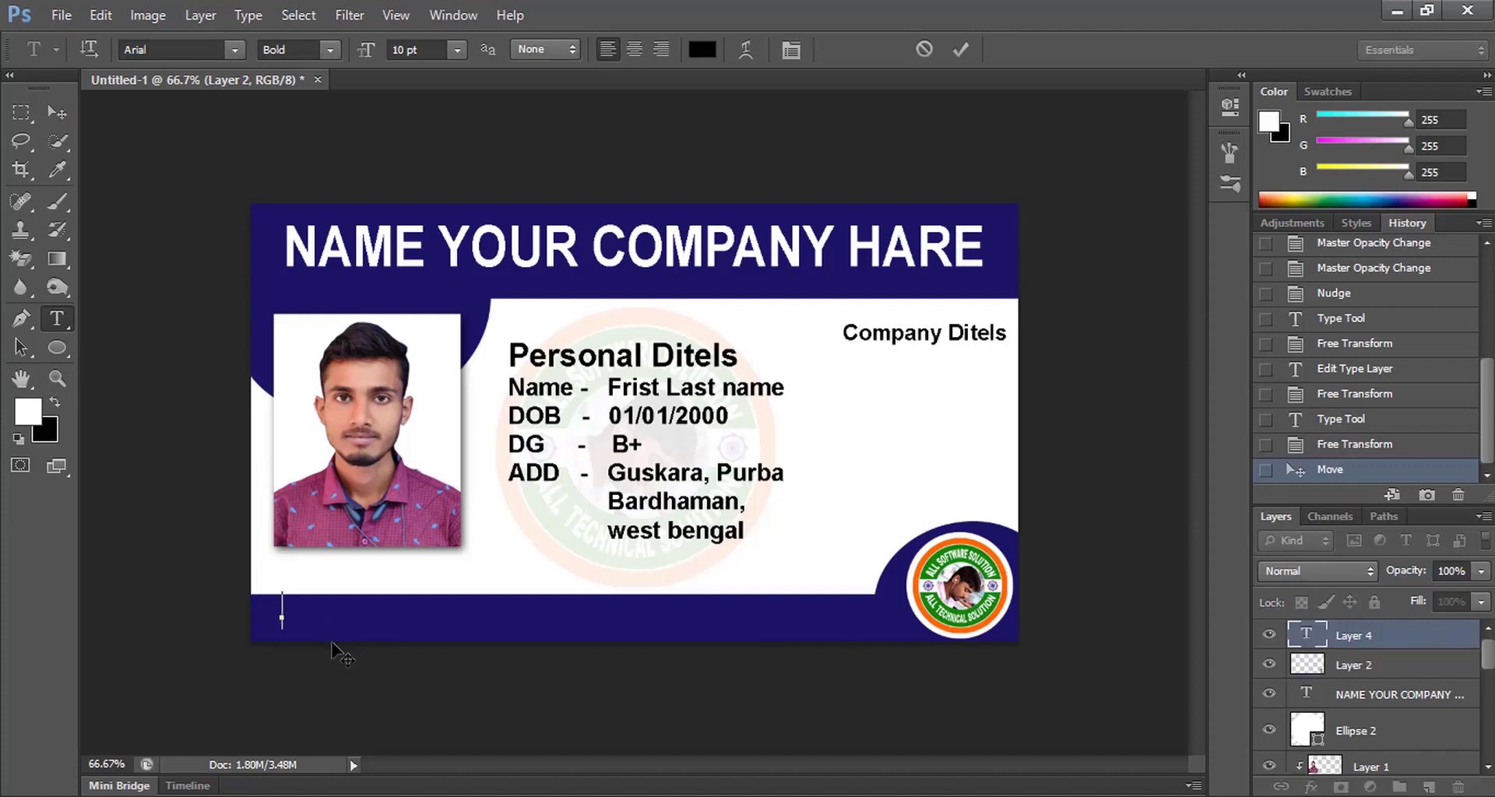
pyautogui.hotkey('ctrl', 'v')
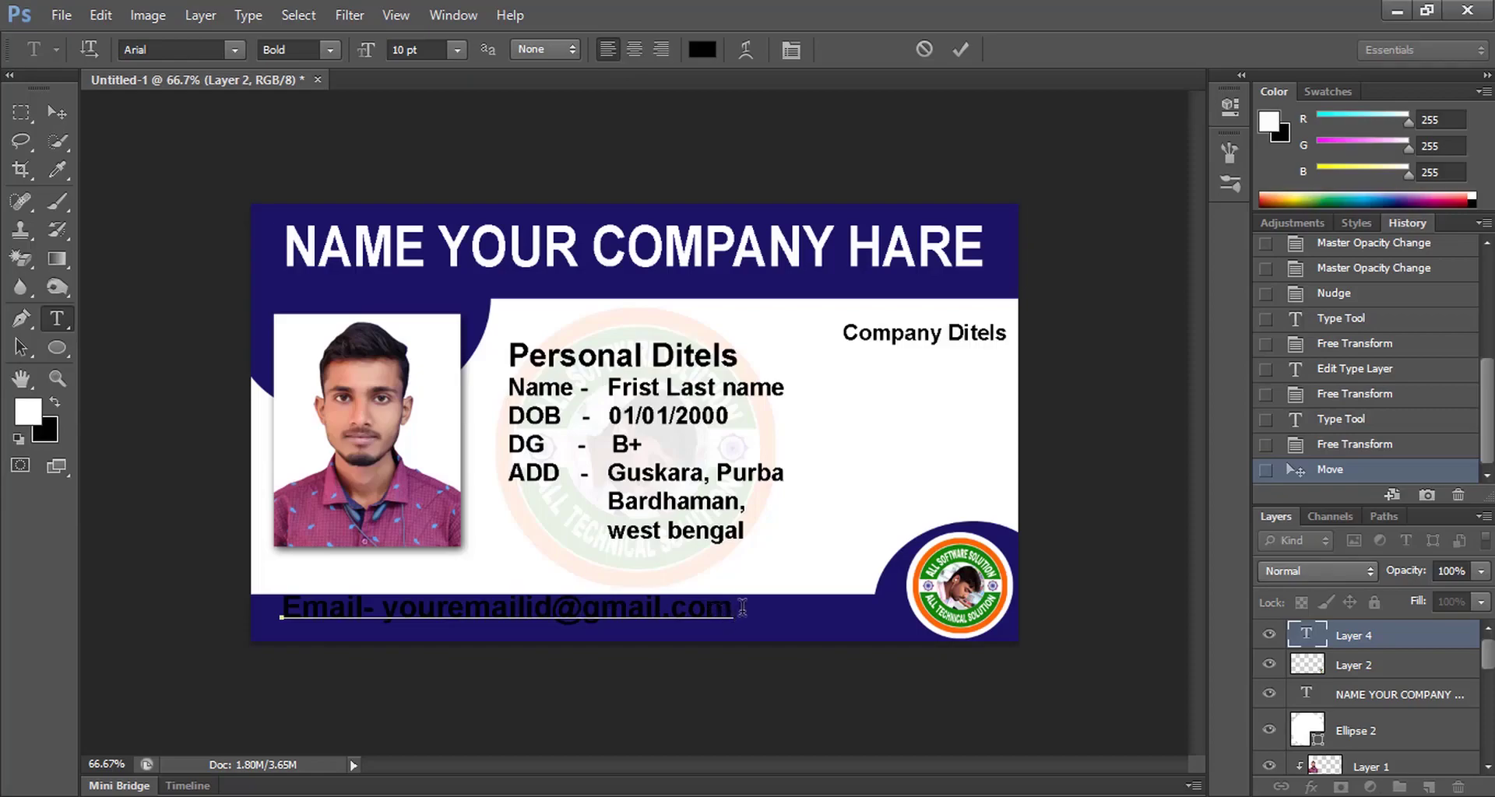
pyautogui.hotkey('ctrl', 'a')
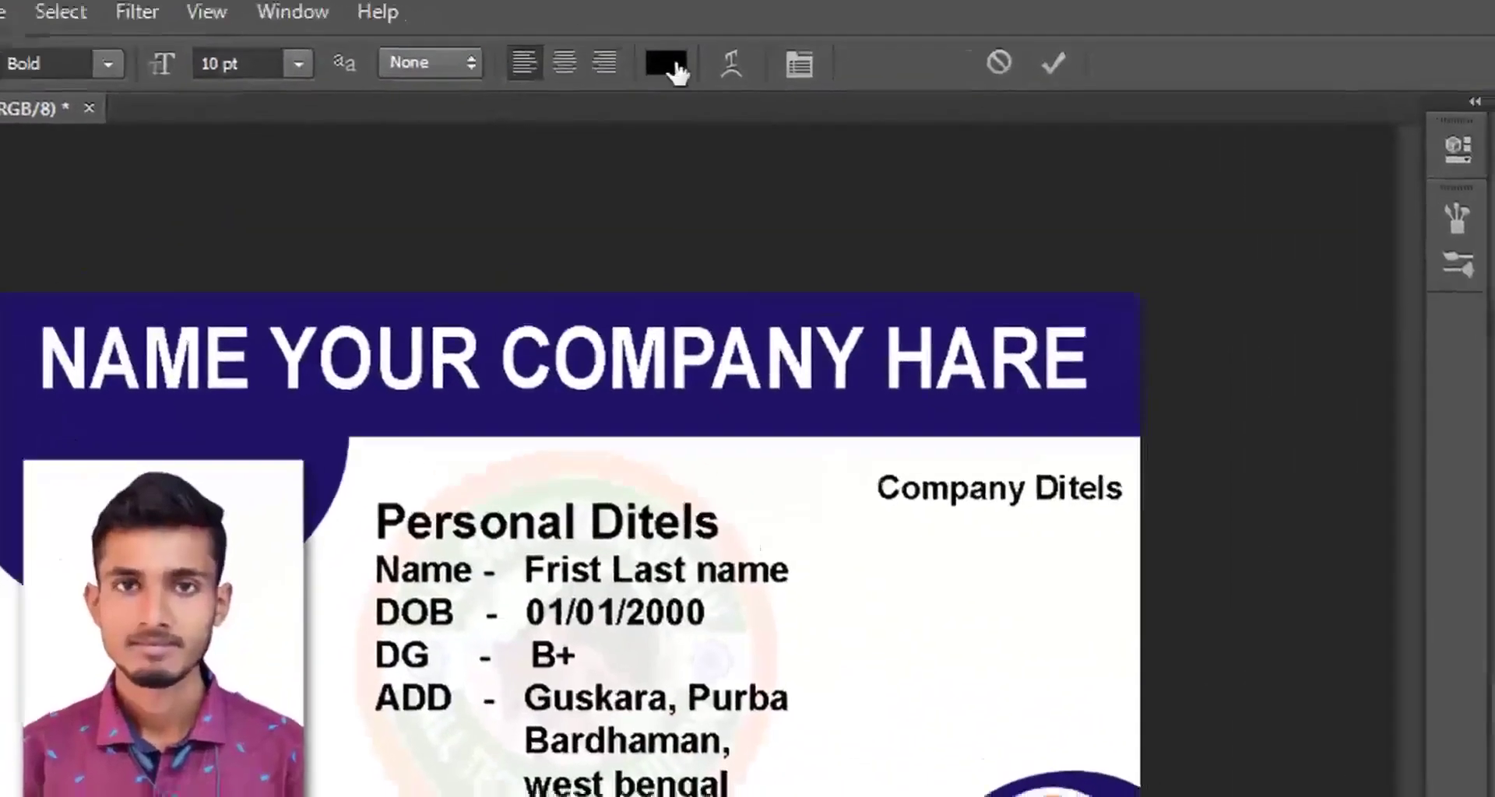
pyautogui.click(702, 49)
pyautogui.click(510, 421)
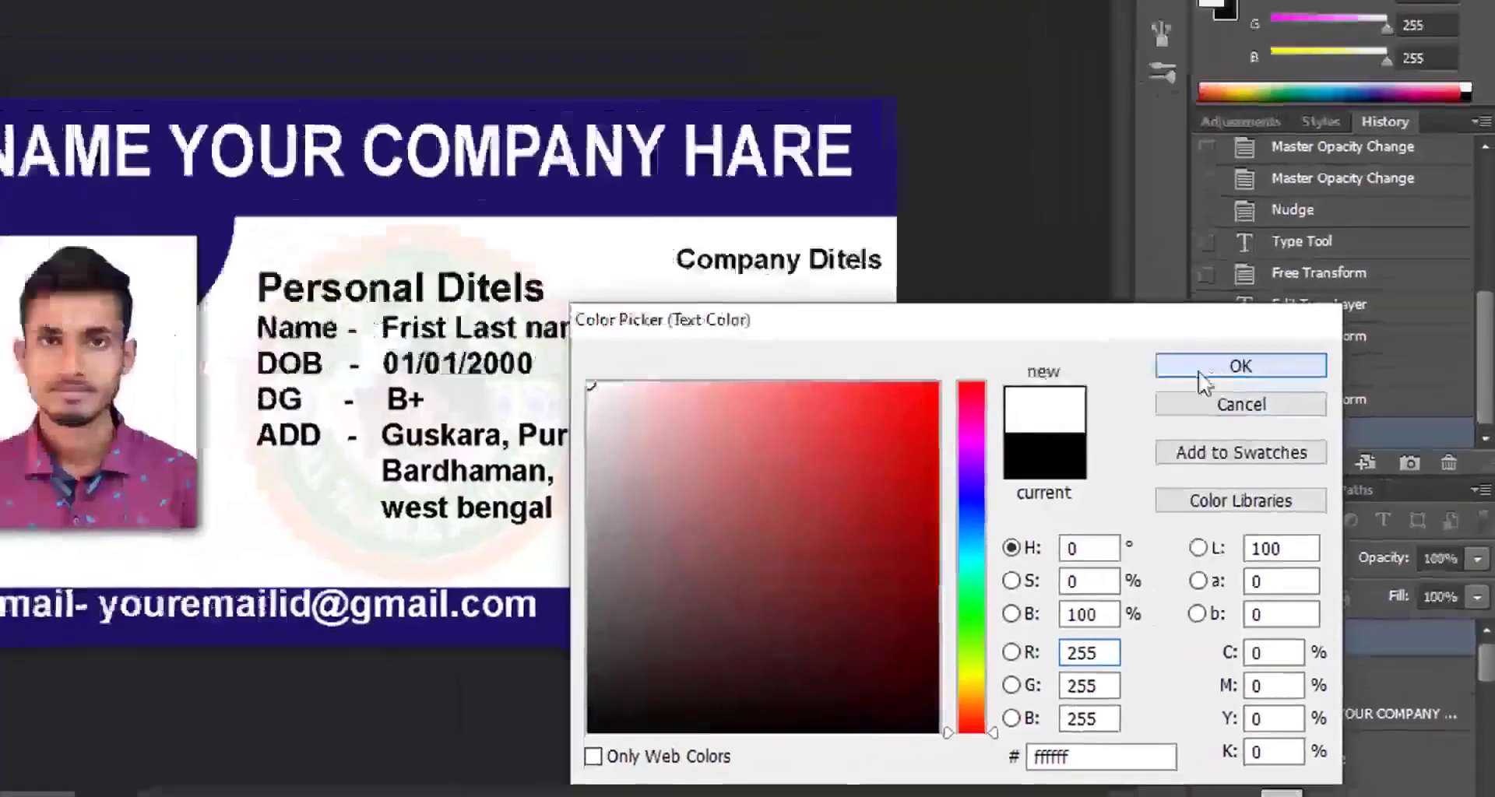
pyautogui.click(1287, 399)
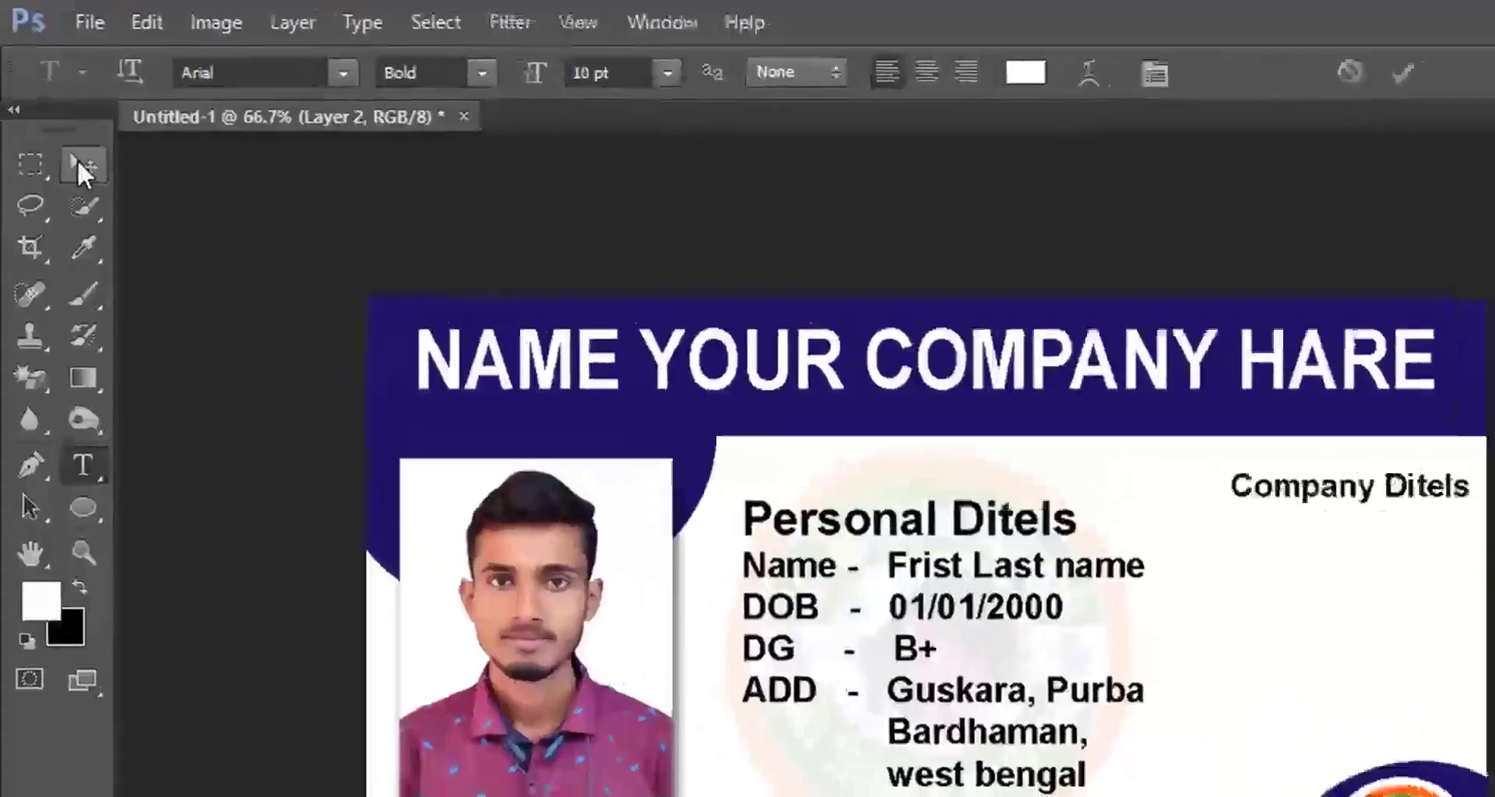
pyautogui.click(57, 113)
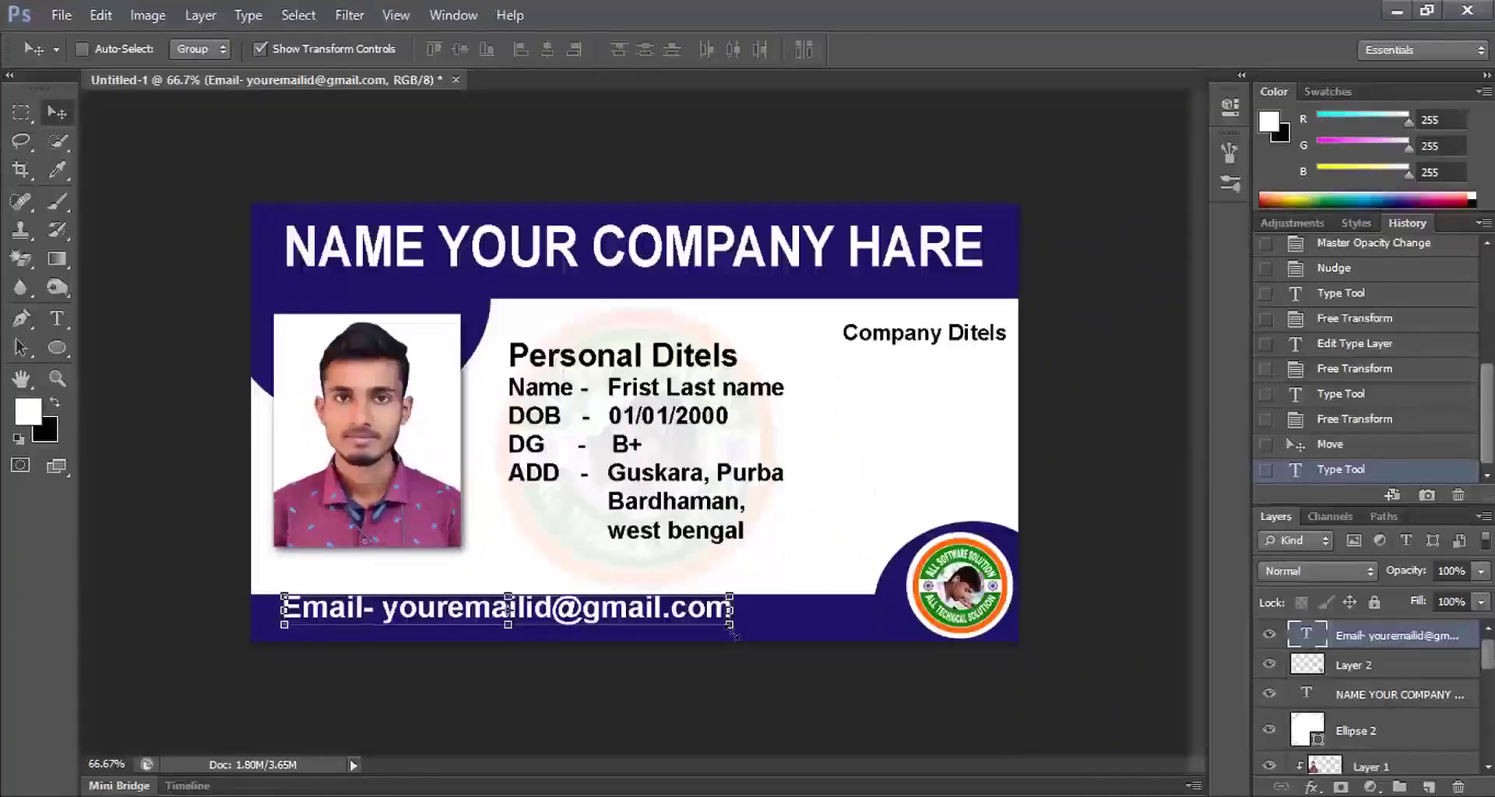
# Scale the email line down at the footer's left
pyautogui.hotkey('ctrl', 't')
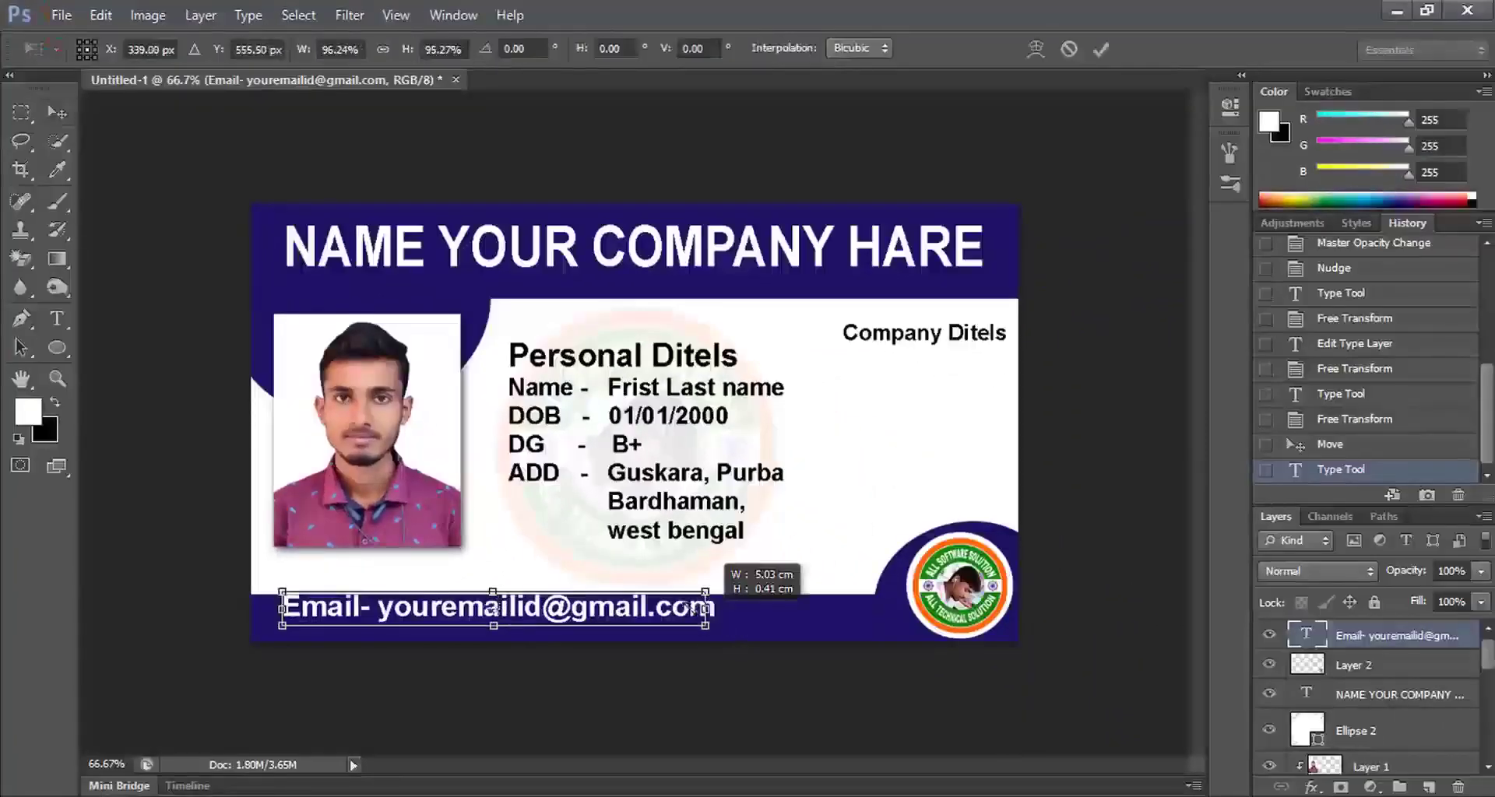
pyautogui.moveTo(716, 580)
pyautogui.mouseDown()
pyautogui.moveTo(569, 590)
pyautogui.moveTo(497, 623)
pyautogui.mouseUp()
pyautogui.press('Return')
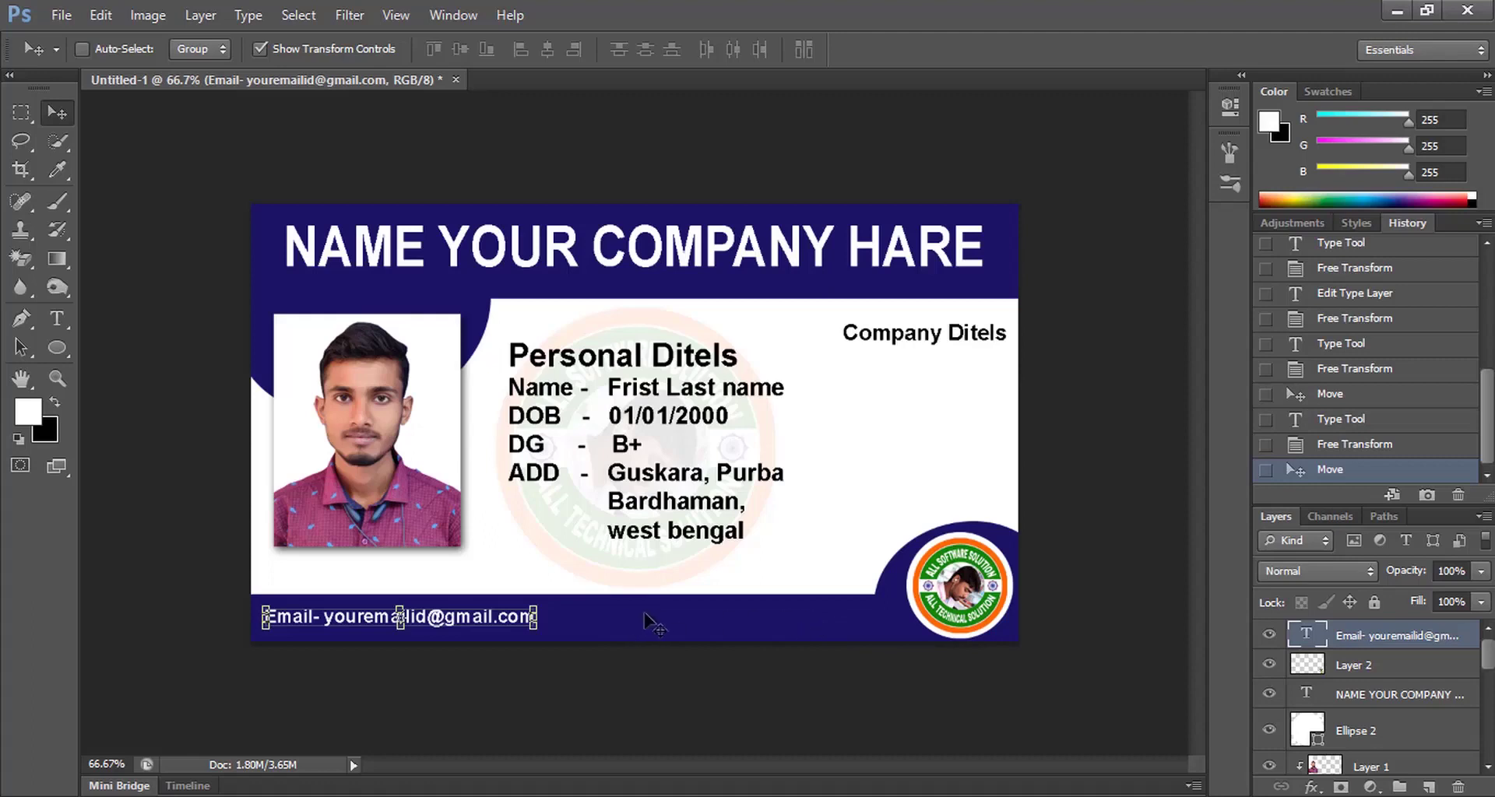
pyautogui.click(58, 320)
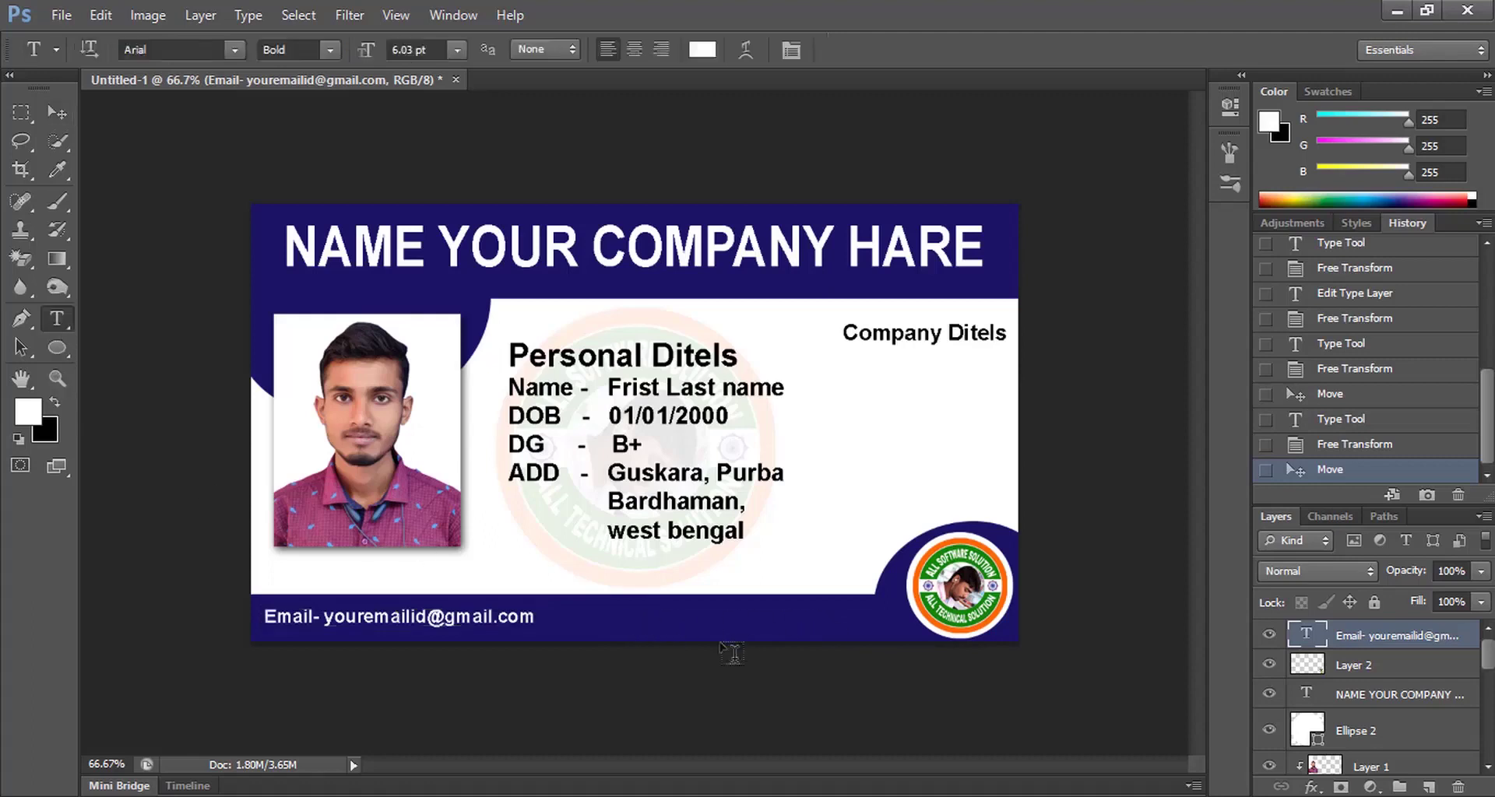
# Add the white M-8967611XXX mobile number beside the email and position it
pyautogui.click(610, 625)
pyautogui.write('M-')
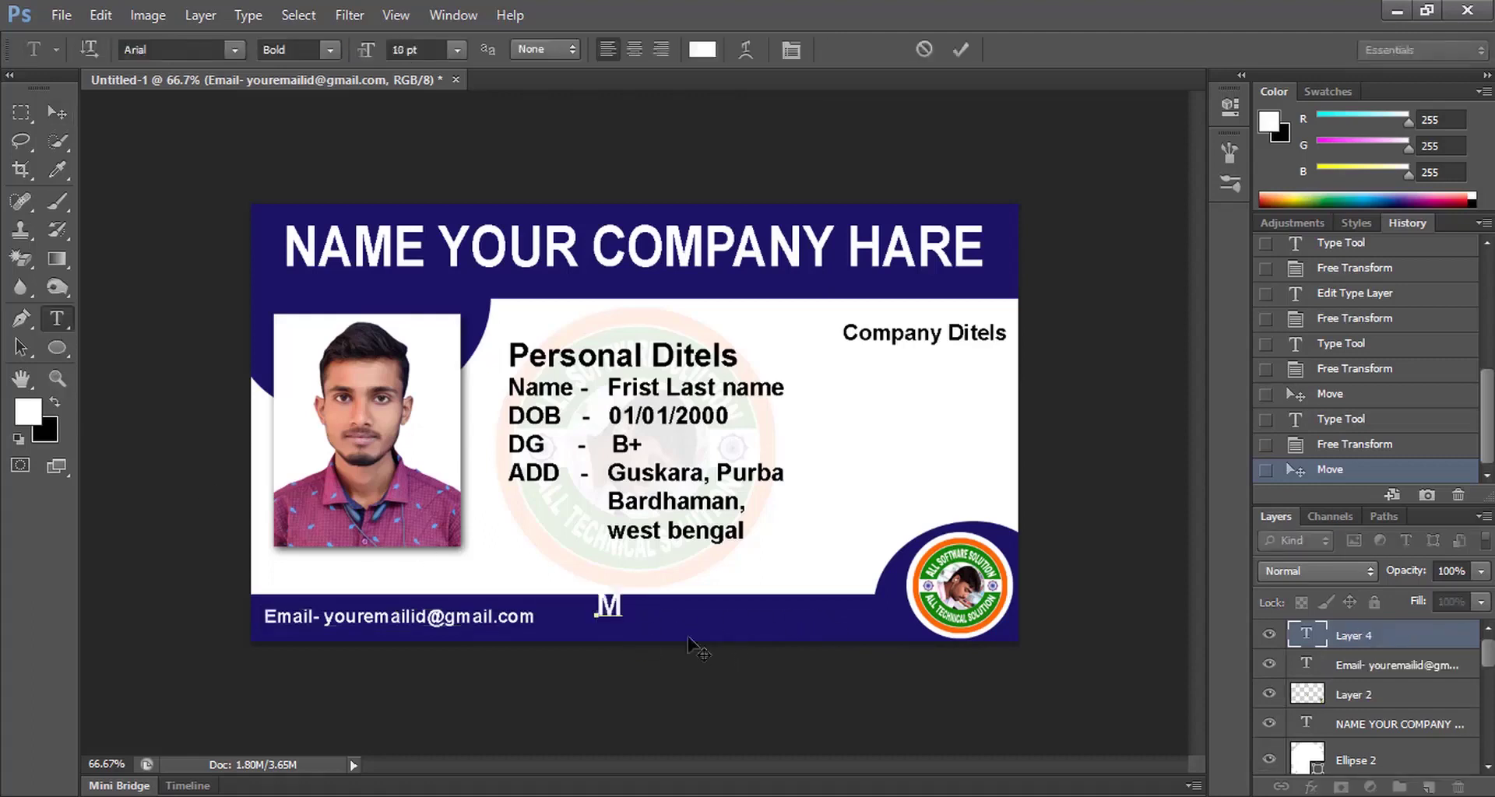
pyautogui.write('8967611')
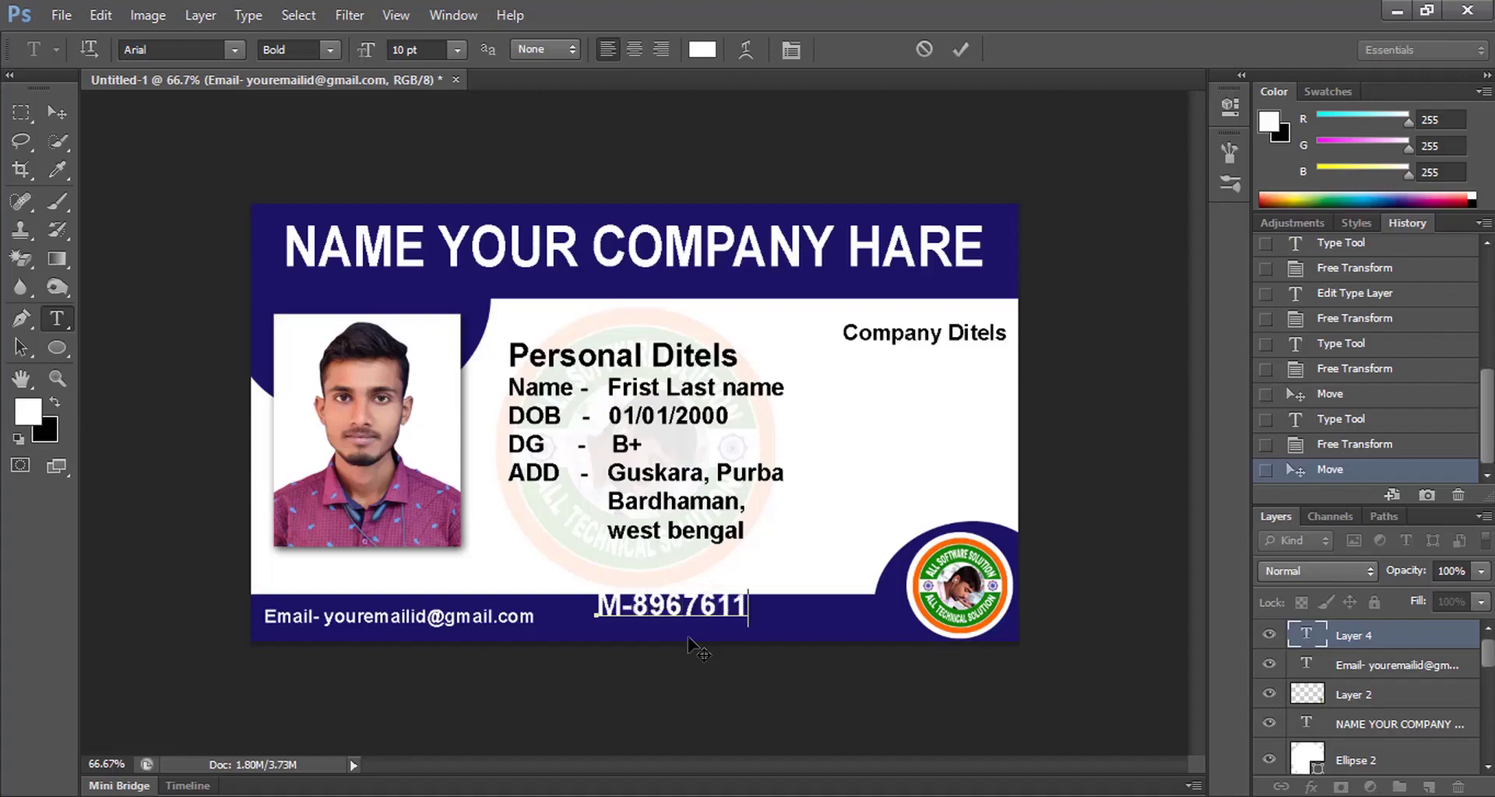
pyautogui.write('XXX')
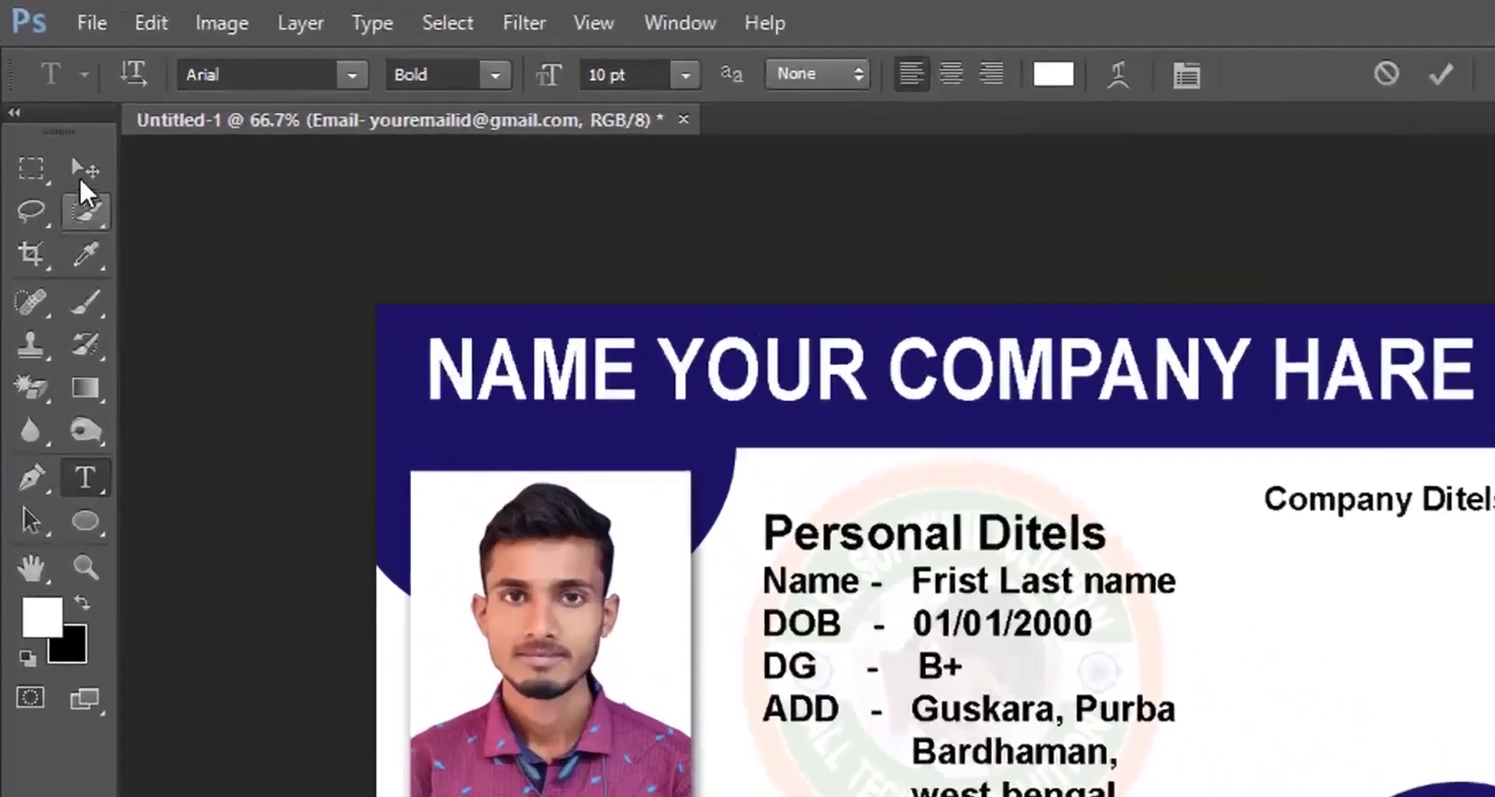
pyautogui.click(78, 165)
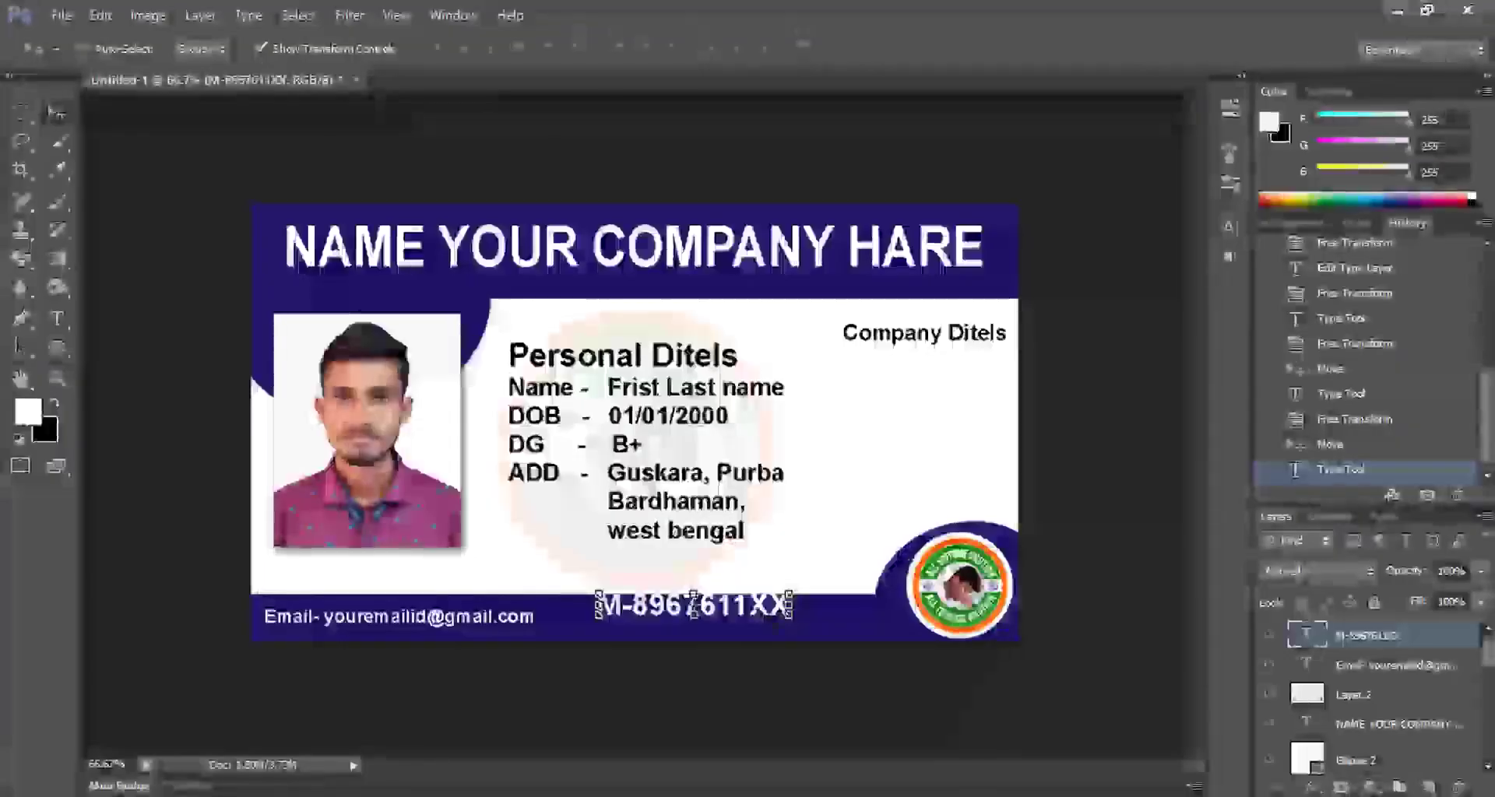
pyautogui.moveTo(788, 621)
pyautogui.mouseDown()
pyautogui.moveTo(807, 634)
pyautogui.moveTo(768, 619)
pyautogui.mouseUp()
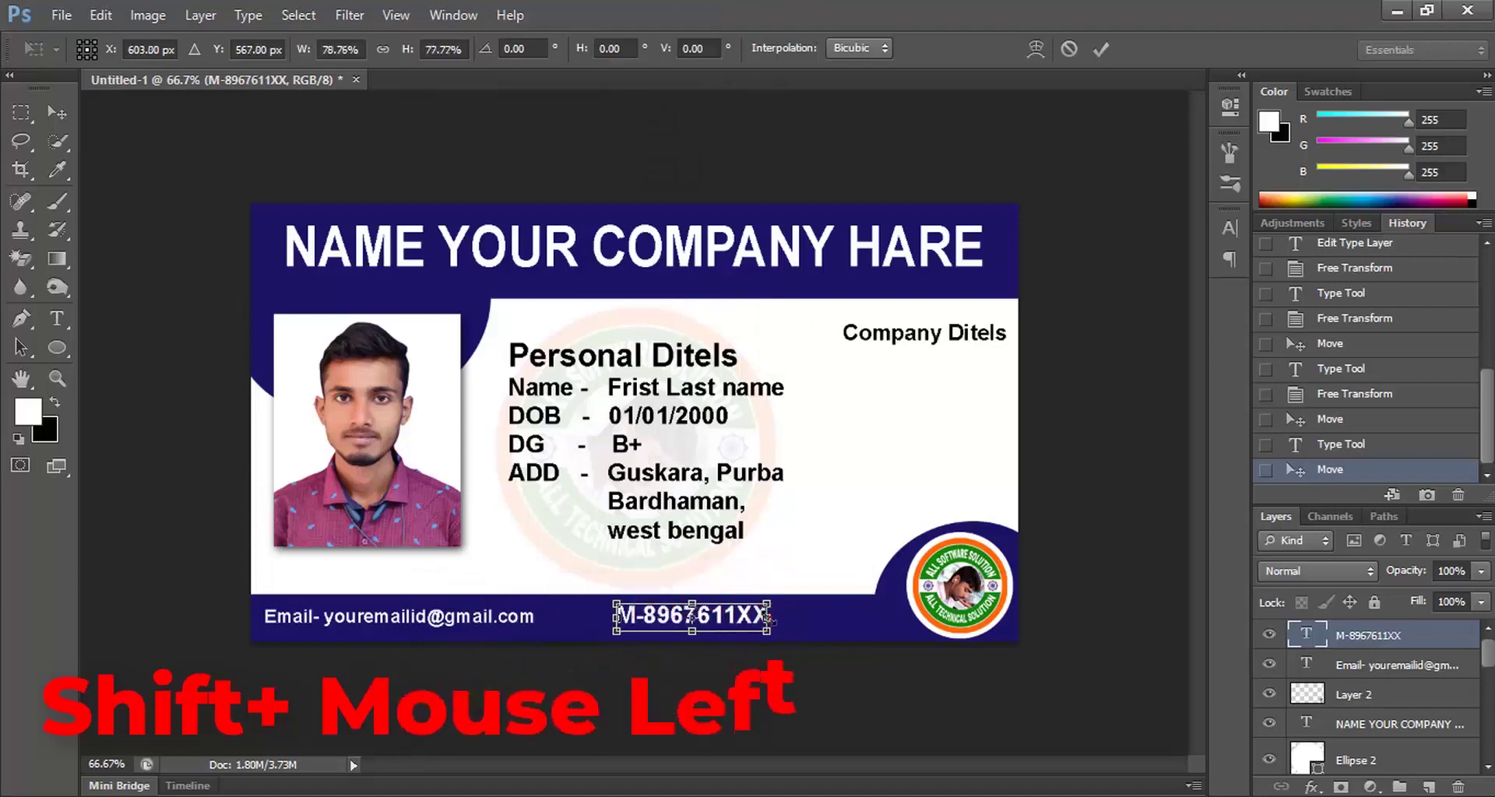
pyautogui.press('Return')
pyautogui.moveTo(740, 620); pyautogui.dragTo(734, 623)
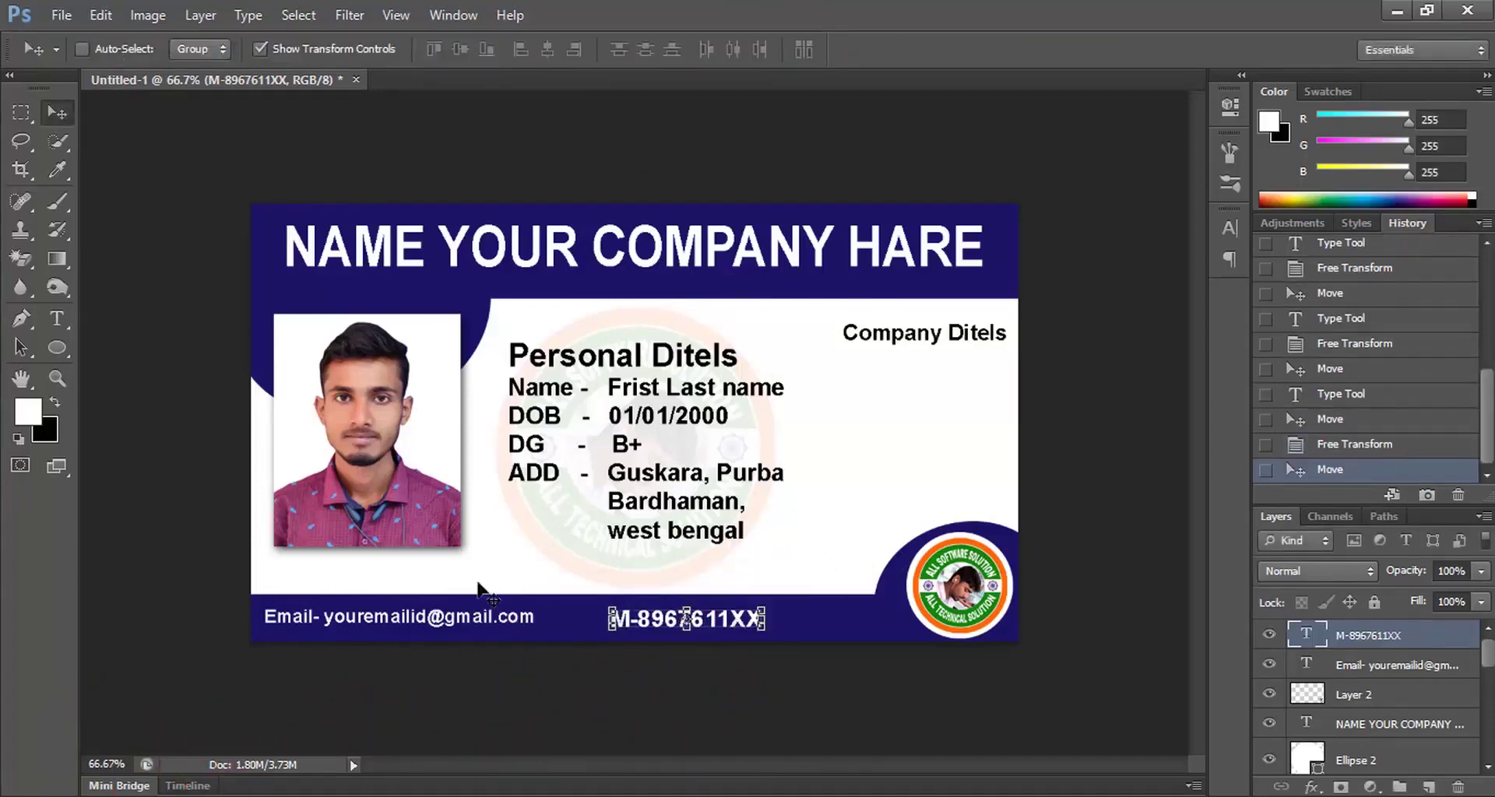
pyautogui.click(57, 318)
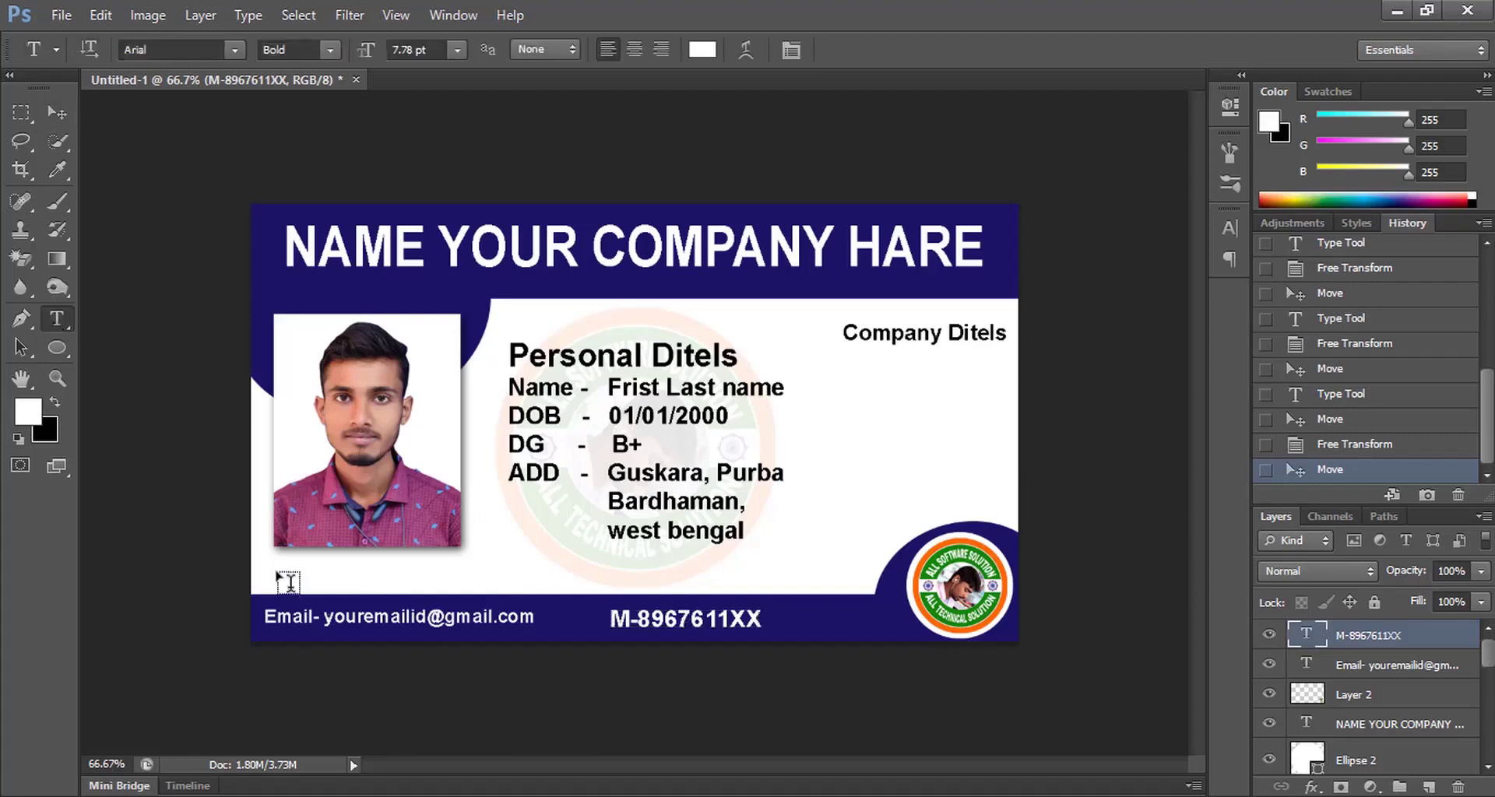
# Type a black Asst. Managar caption beneath the photo
pyautogui.click(289, 582)
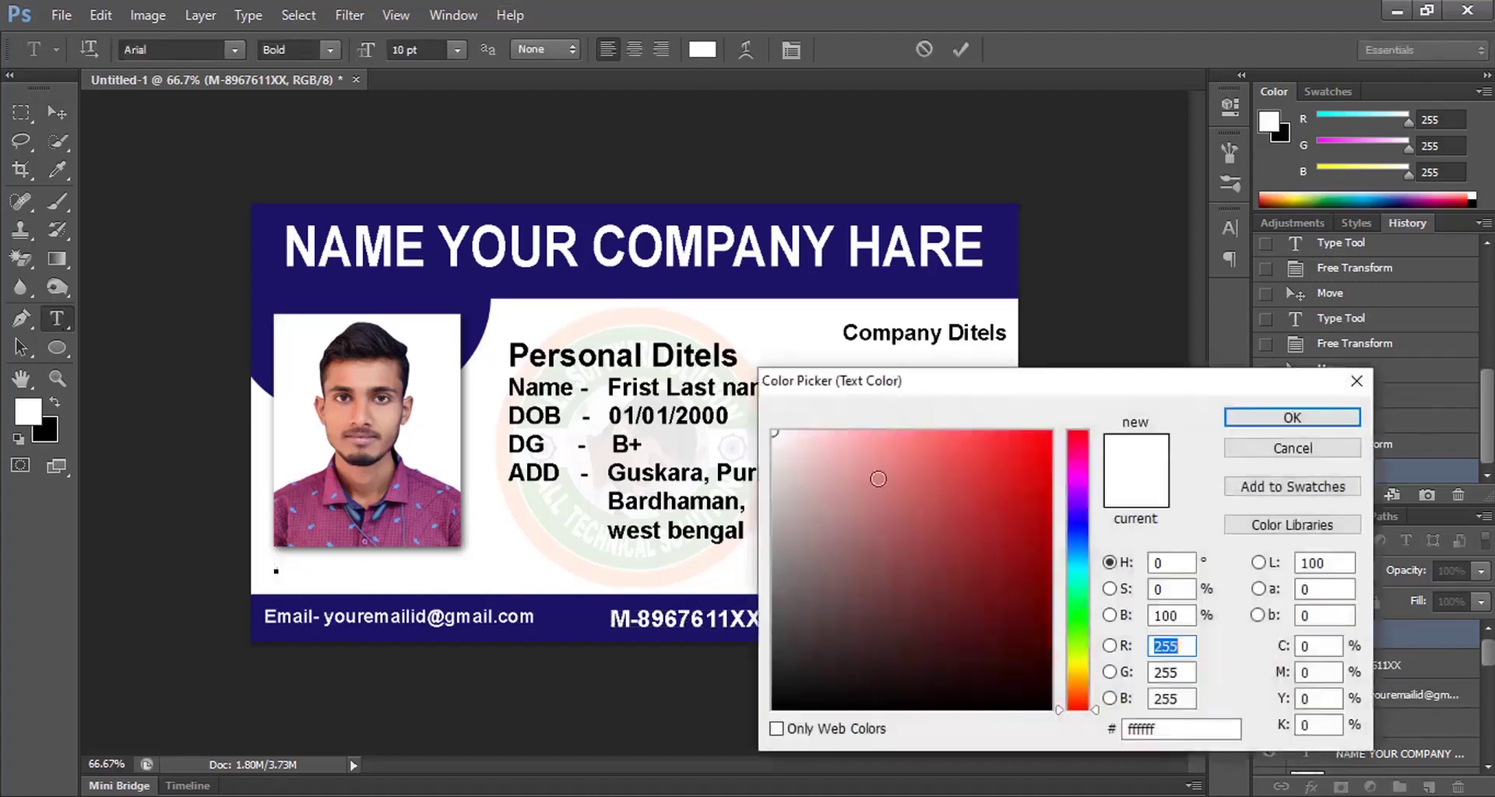
pyautogui.click(787, 721)
pyautogui.click(1296, 417)
pyautogui.write('ass')
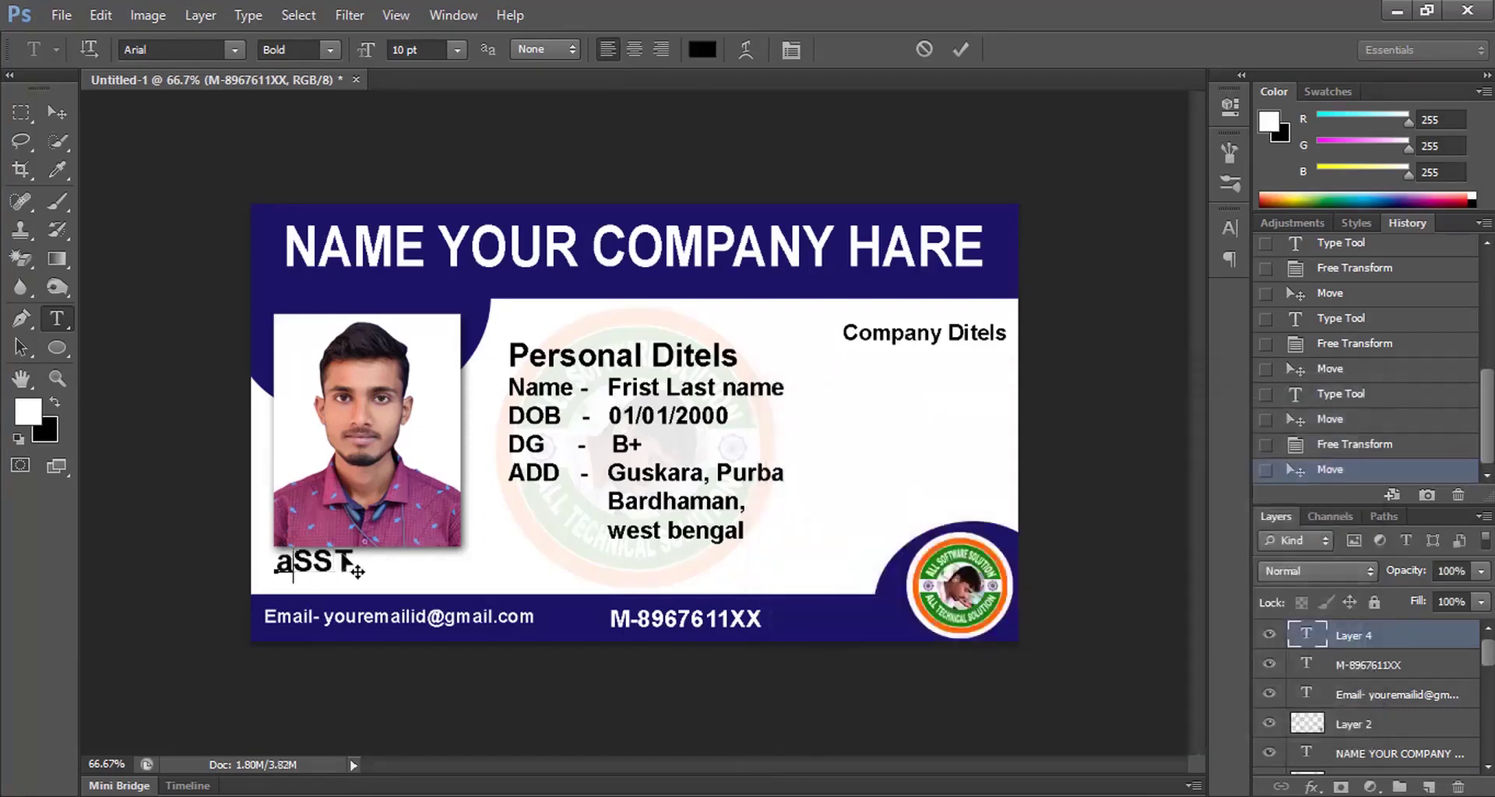
pyautogui.press('BackSpace')
pyautogui.press('BackSpace')
pyautogui.press('BackSpace')
pyautogui.write('Asst. Mana')
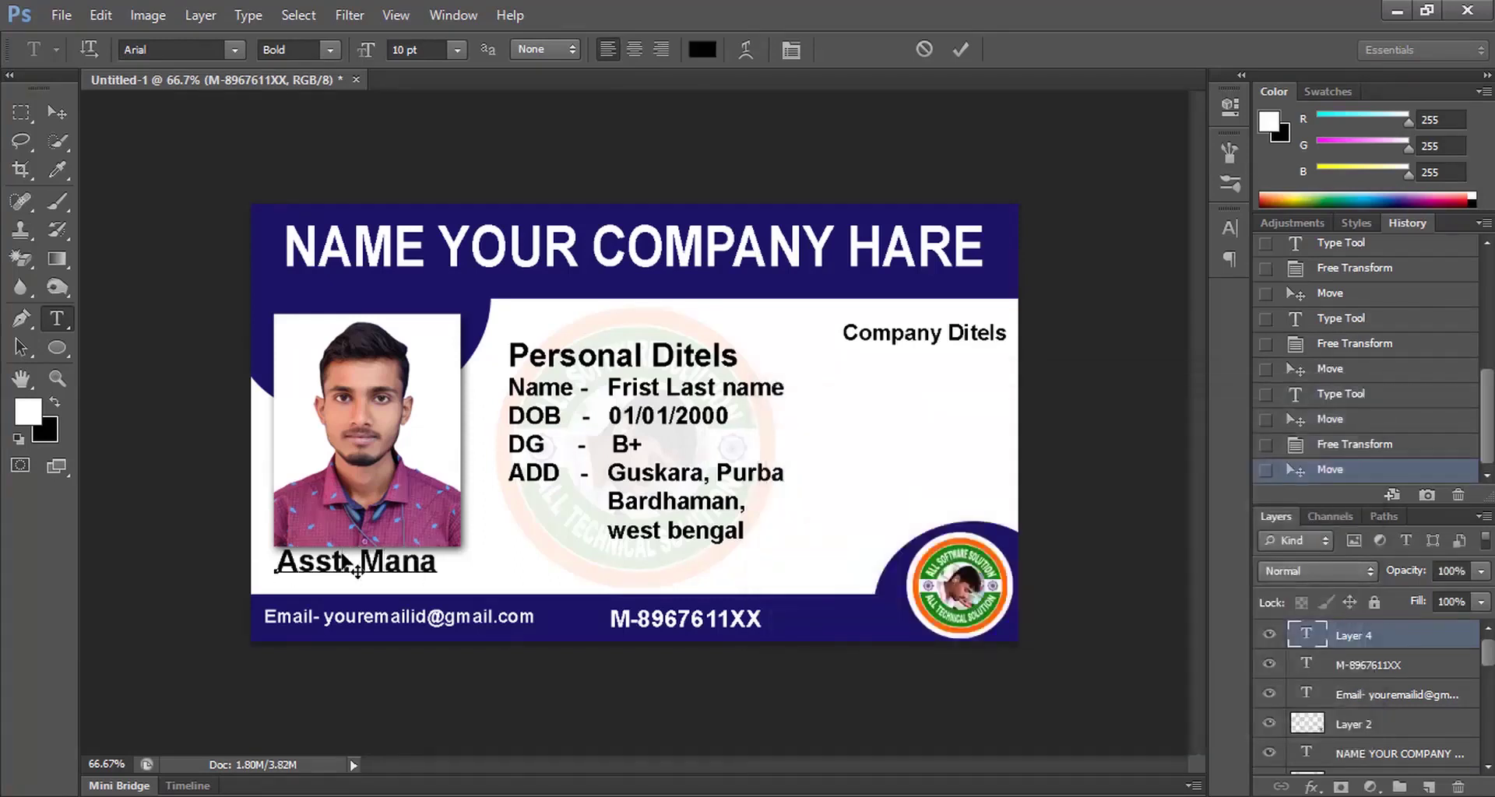
pyautogui.write('gar')
pyautogui.click(346, 563)
# Shrink the caption to about three quarters and nudge it up and right
pyautogui.hotkey('ctrl', 't')
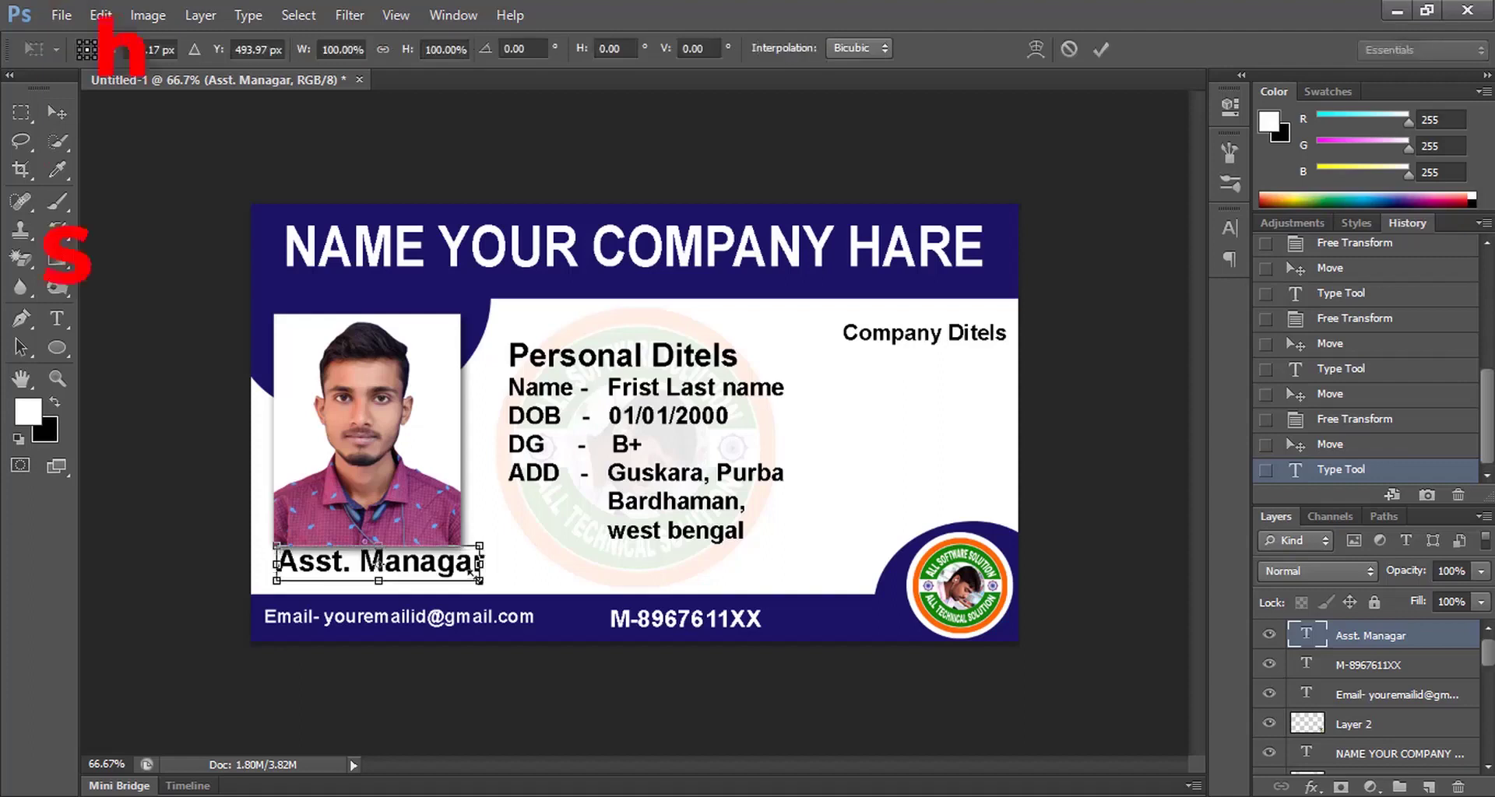
pyautogui.moveTo(484, 580); pyautogui.dragTo(384, 574)
pyautogui.press('Return')
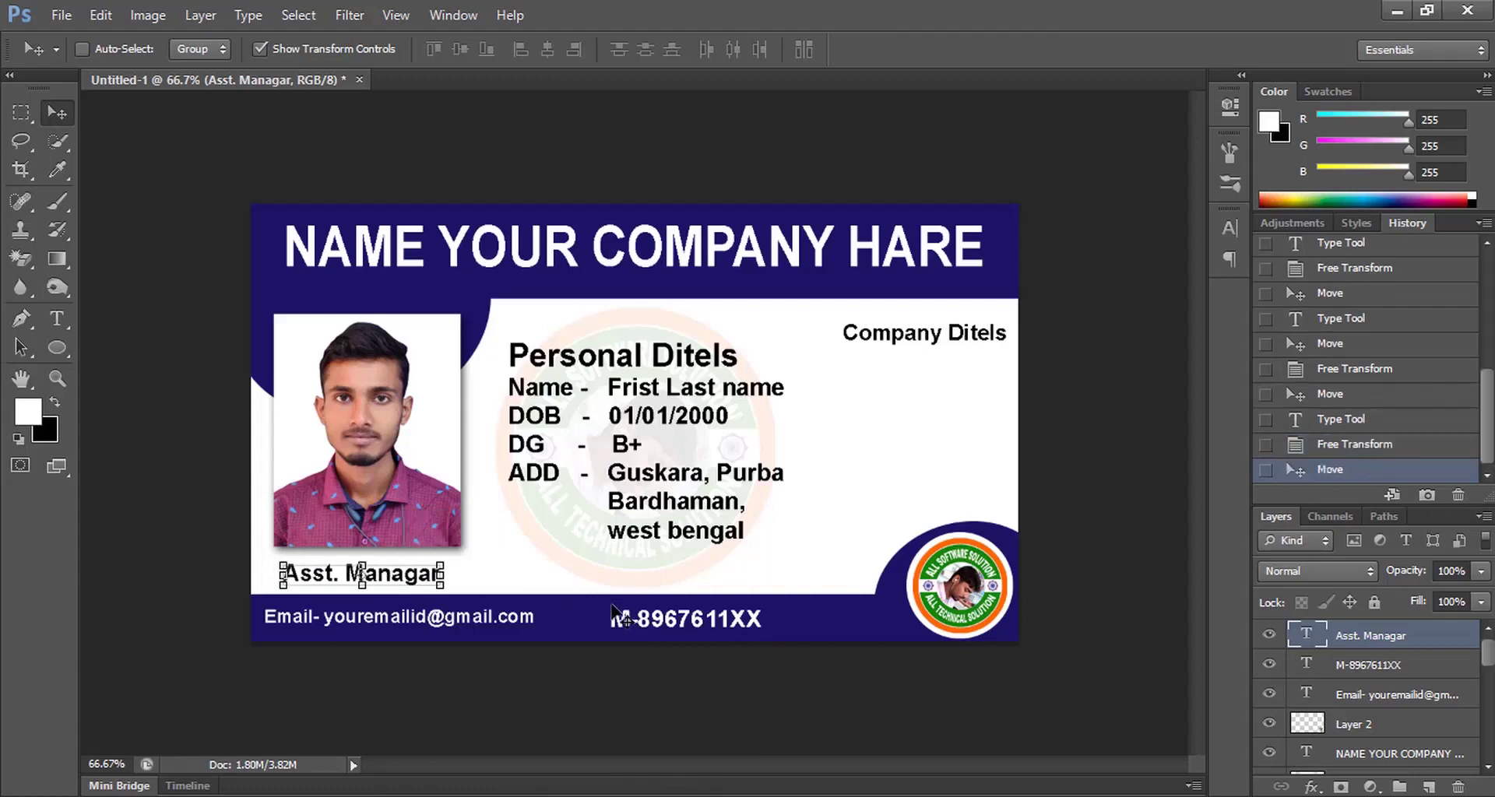
pyautogui.press('Up')
pyautogui.press('Up')
pyautogui.press('Right')
pyautogui.press('Right')
pyautogui.press('Right')
pyautogui.press('Right')
pyautogui.press('Right')
pyautogui.press('Right')
pyautogui.press('Up')
pyautogui.press('Up')
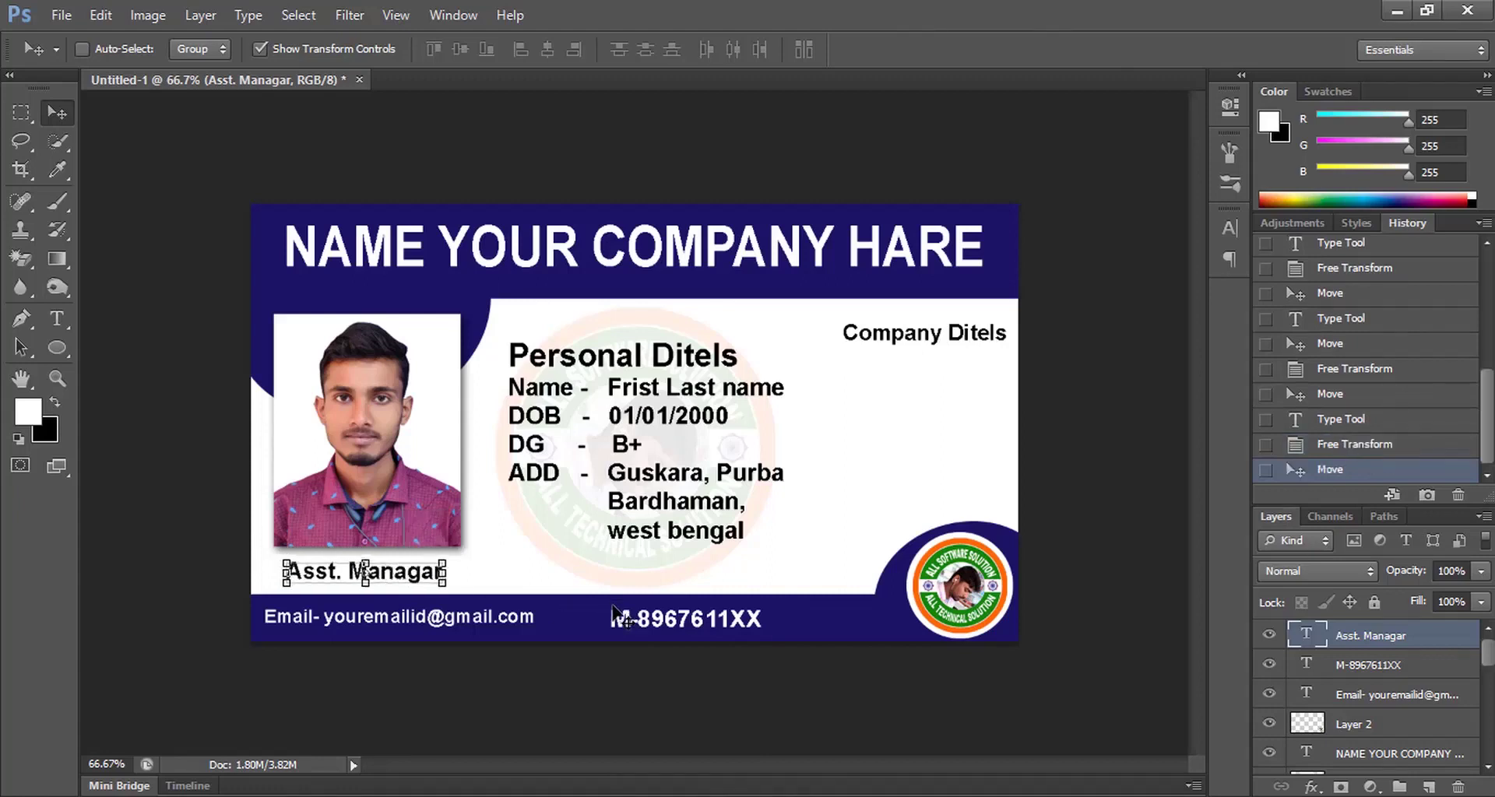